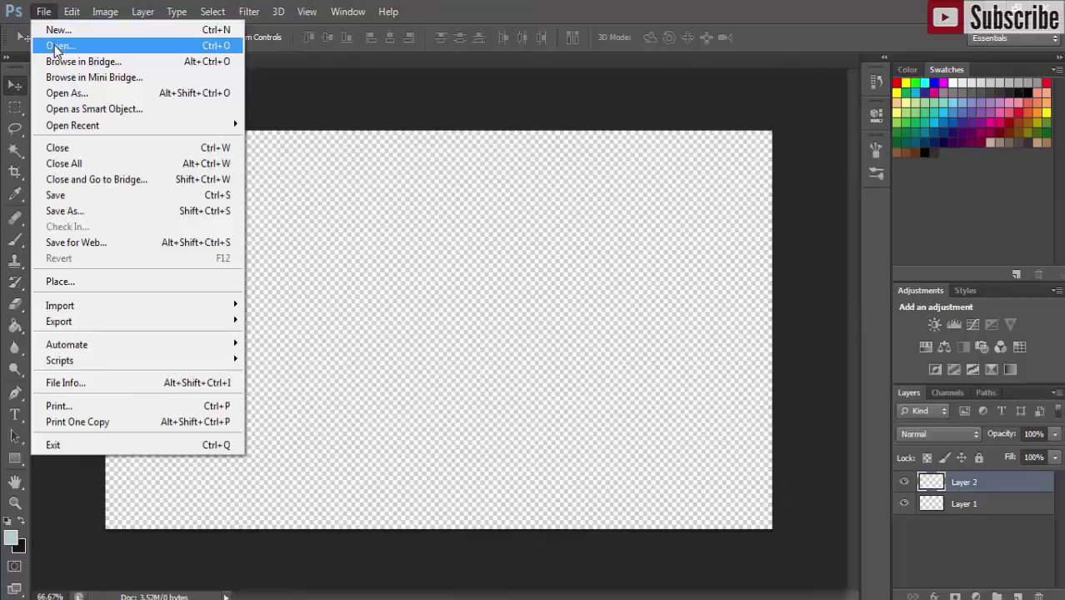
# Open the octo image.
pyautogui.click(58, 46)
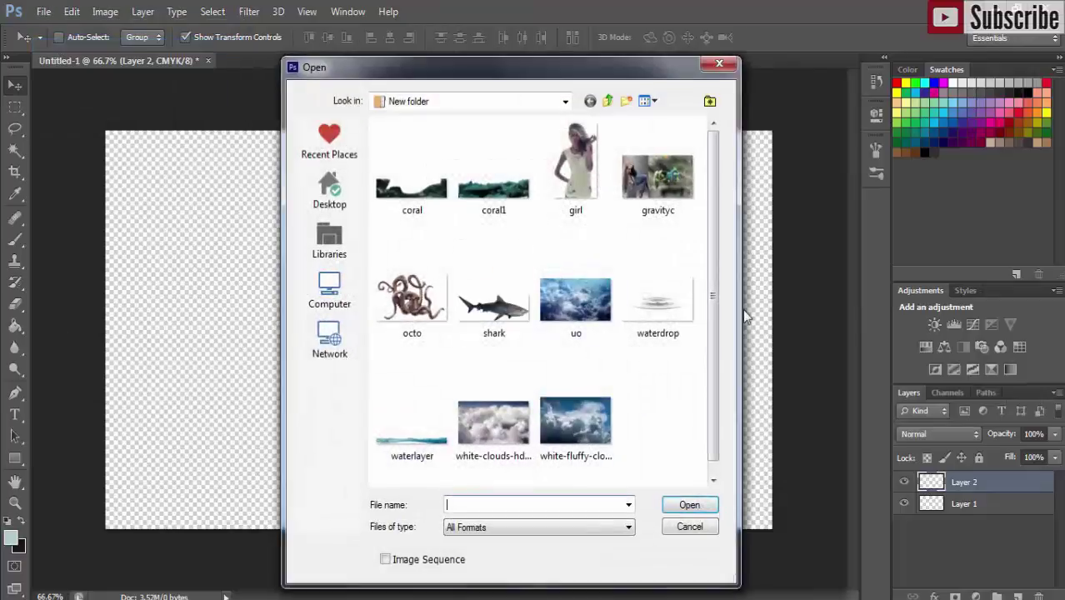
pyautogui.click(399, 298)
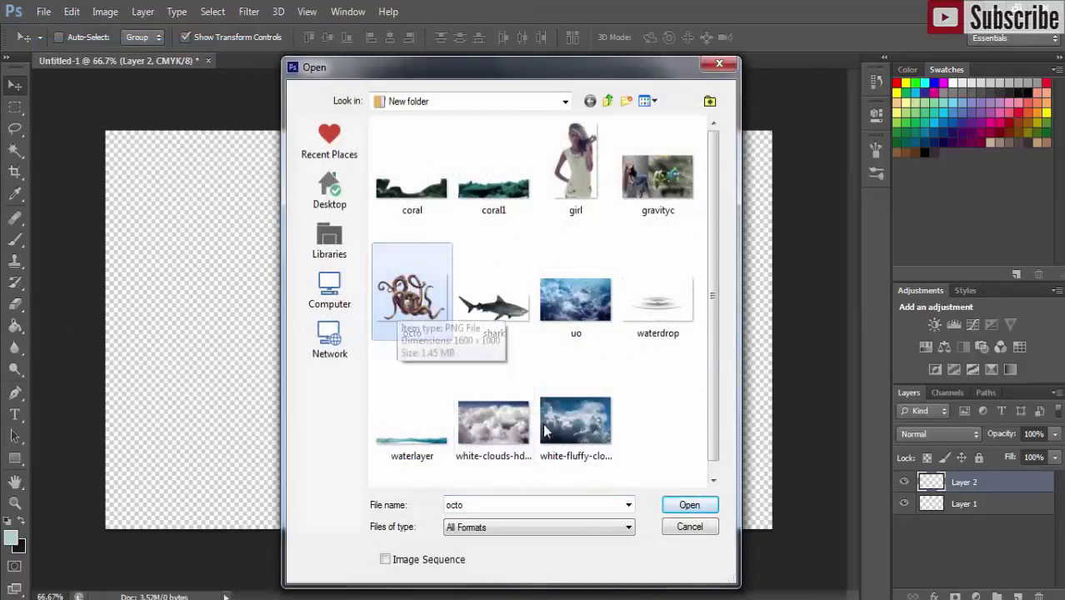
pyautogui.click(696, 506)
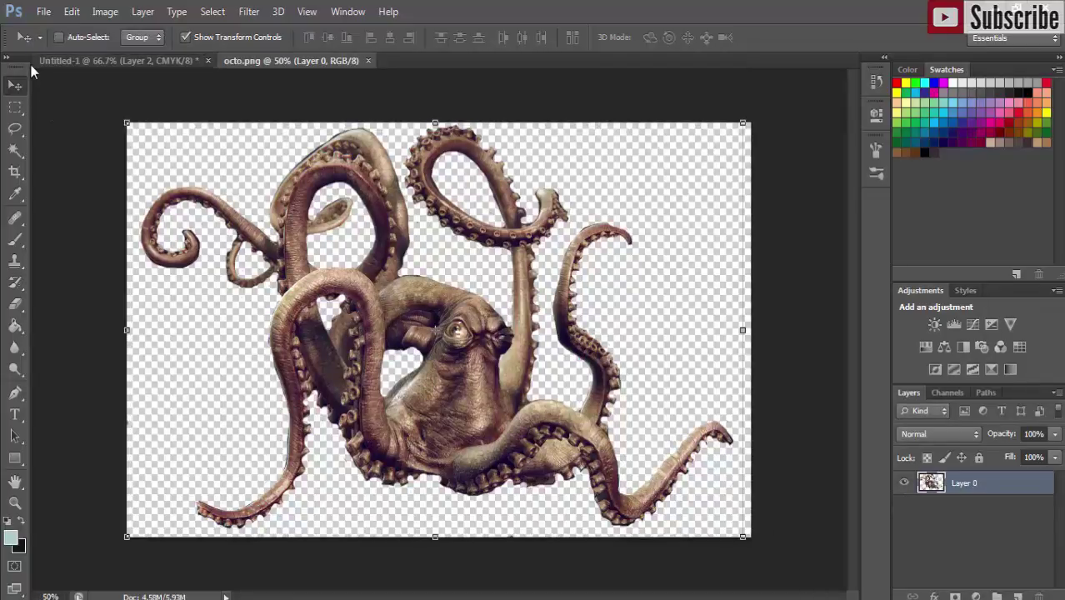
# Open the girl image, then return to the blank Untitled-1 document.
pyautogui.click(39, 14)
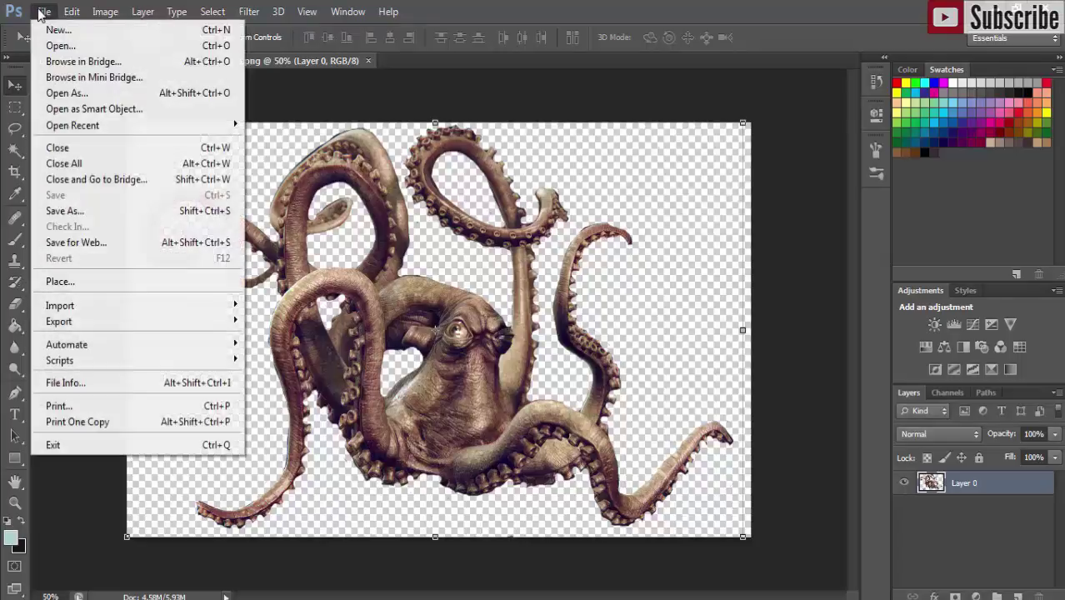
pyautogui.click(53, 46)
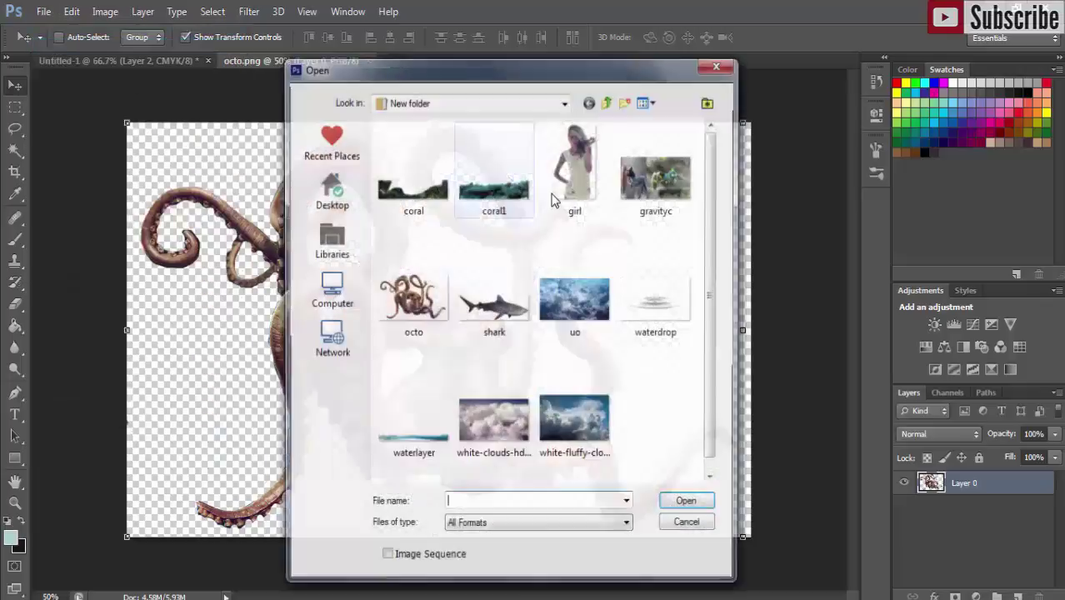
pyautogui.click(600, 213)
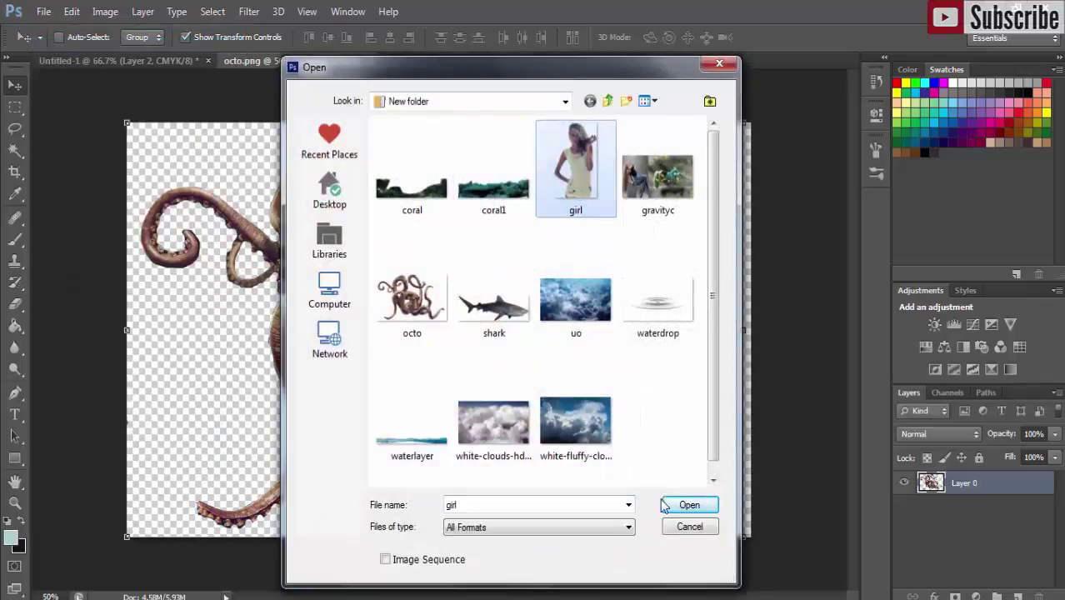
pyautogui.click(676, 507)
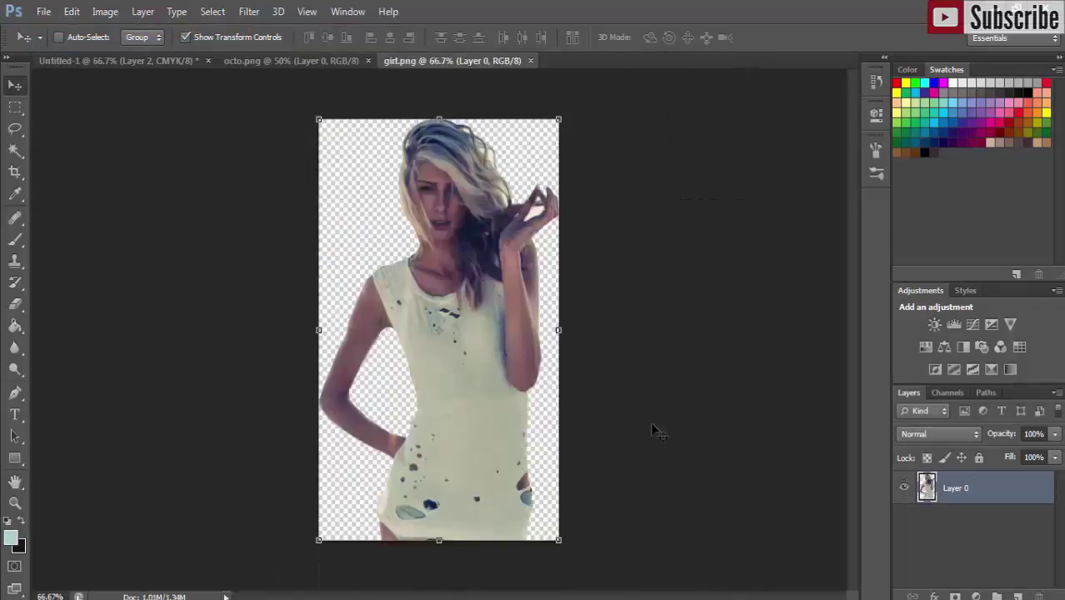
pyautogui.click(243, 60)
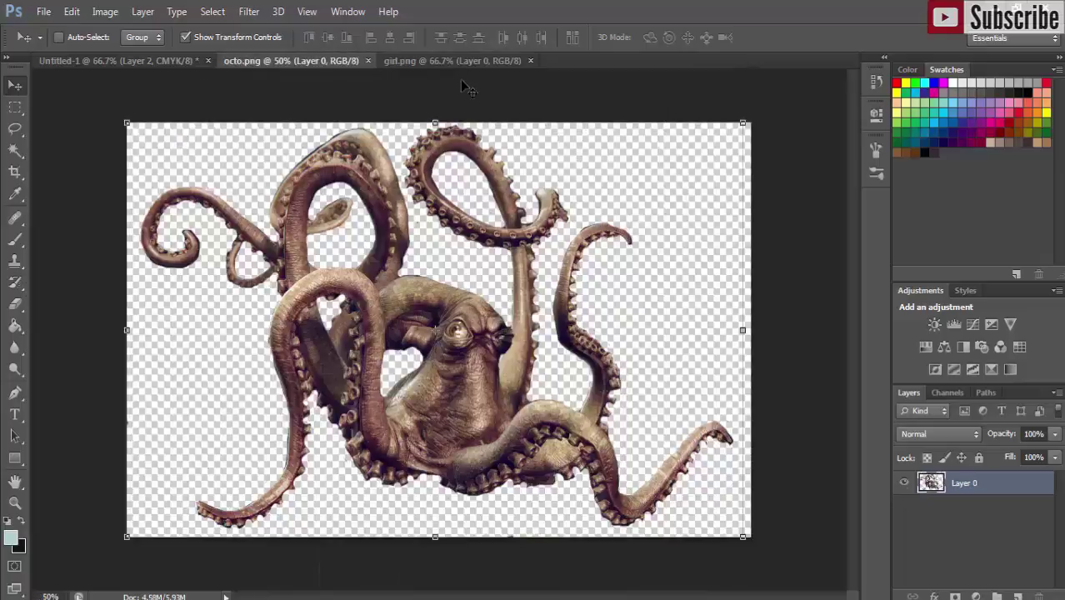
pyautogui.click(451, 63)
pyautogui.click(138, 61)
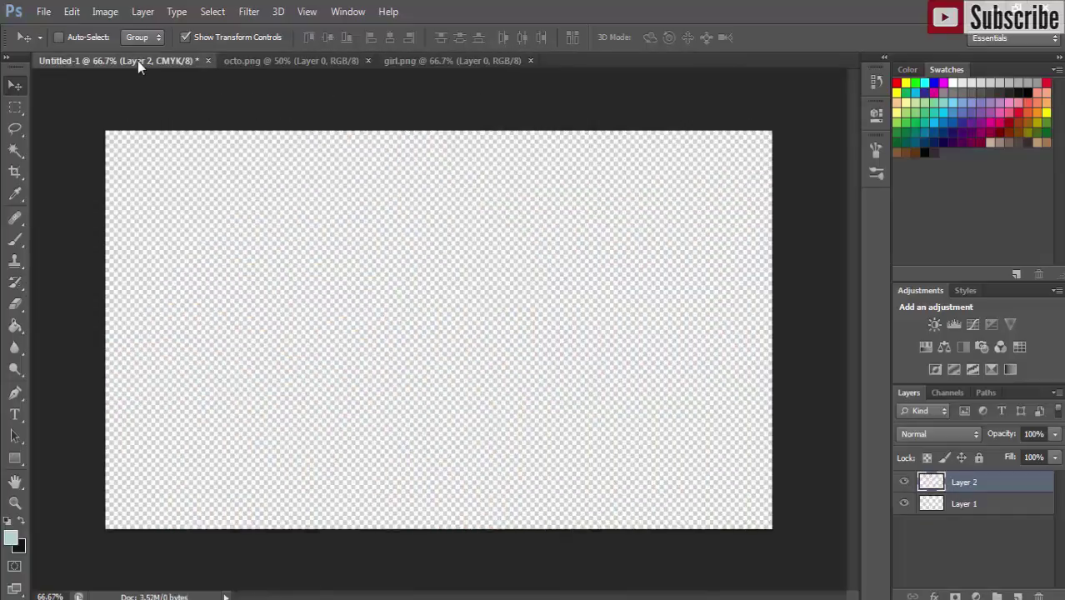
# Copy the octopus layer from octo.png into Untitled-1, then close octo.png.
pyautogui.click(307, 60)
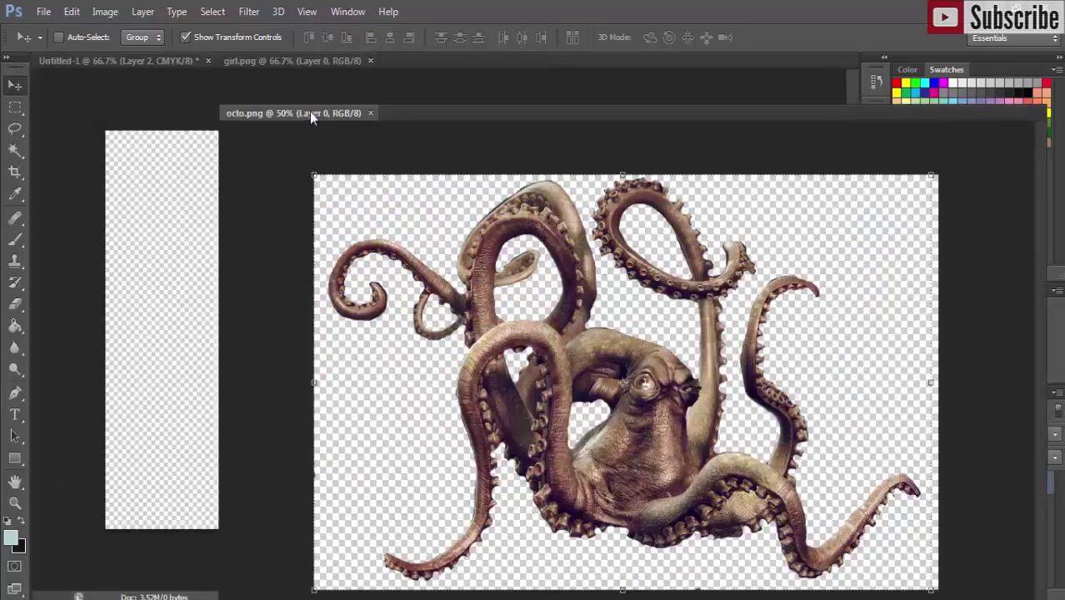
pyautogui.moveTo(292, 61); pyautogui.dragTo(525, 126)
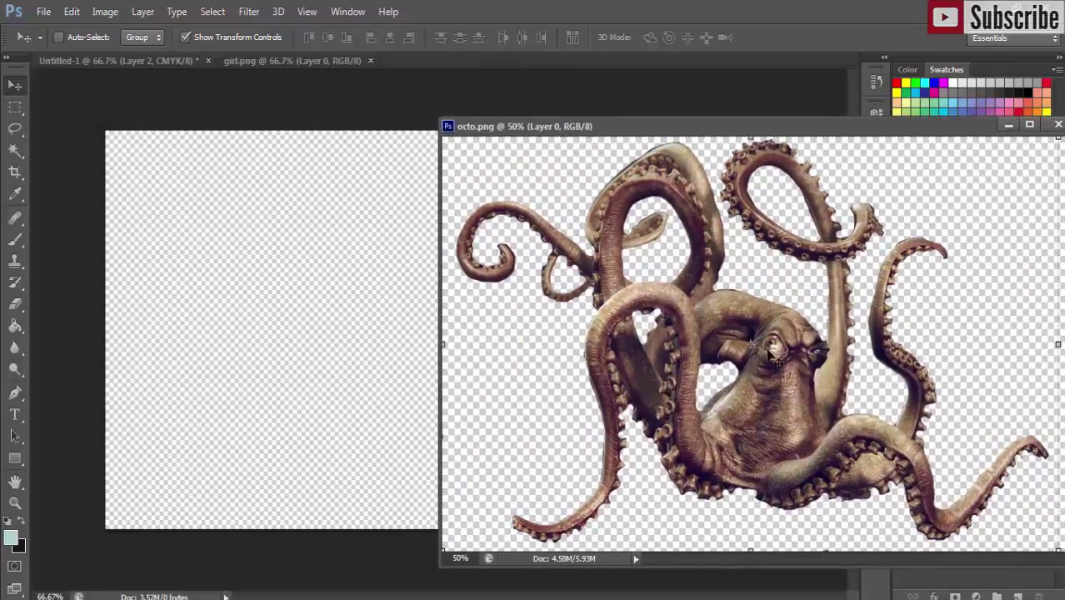
pyautogui.moveTo(770, 354); pyautogui.dragTo(381, 382)
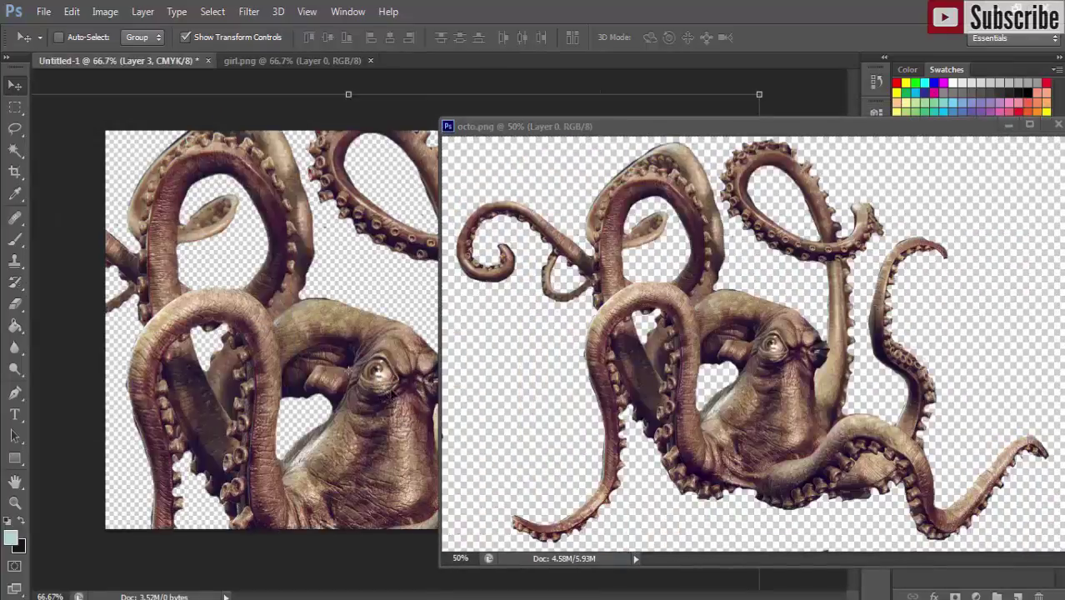
pyautogui.moveTo(410, 344); pyautogui.dragTo(442, 345)
pyautogui.moveTo(747, 134); pyautogui.dragTo(466, 93)
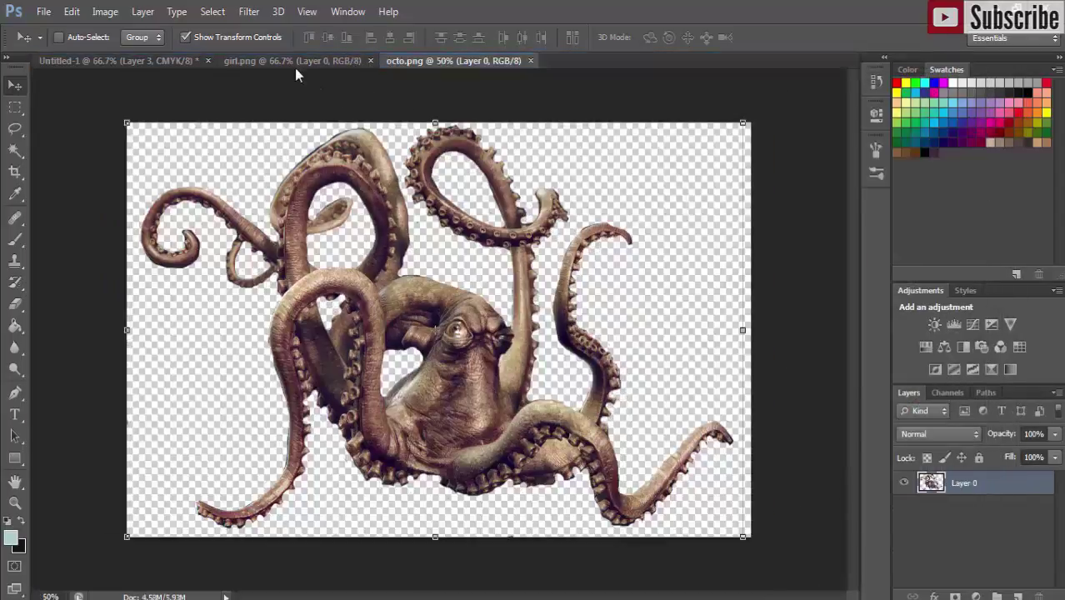
pyautogui.hotkey('ctrl', 'Tab')
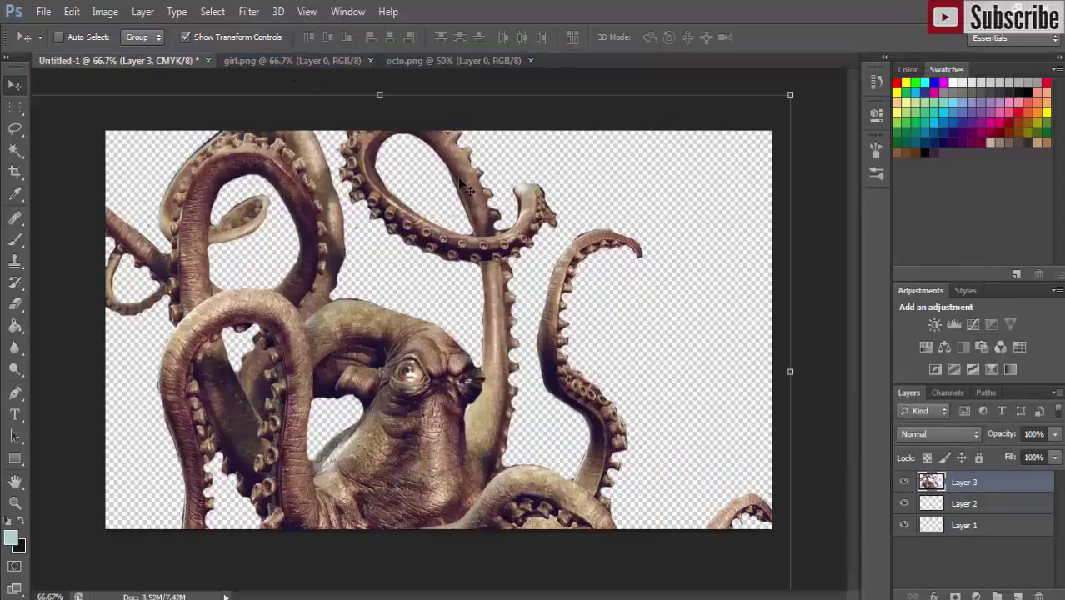
pyautogui.click(530, 61)
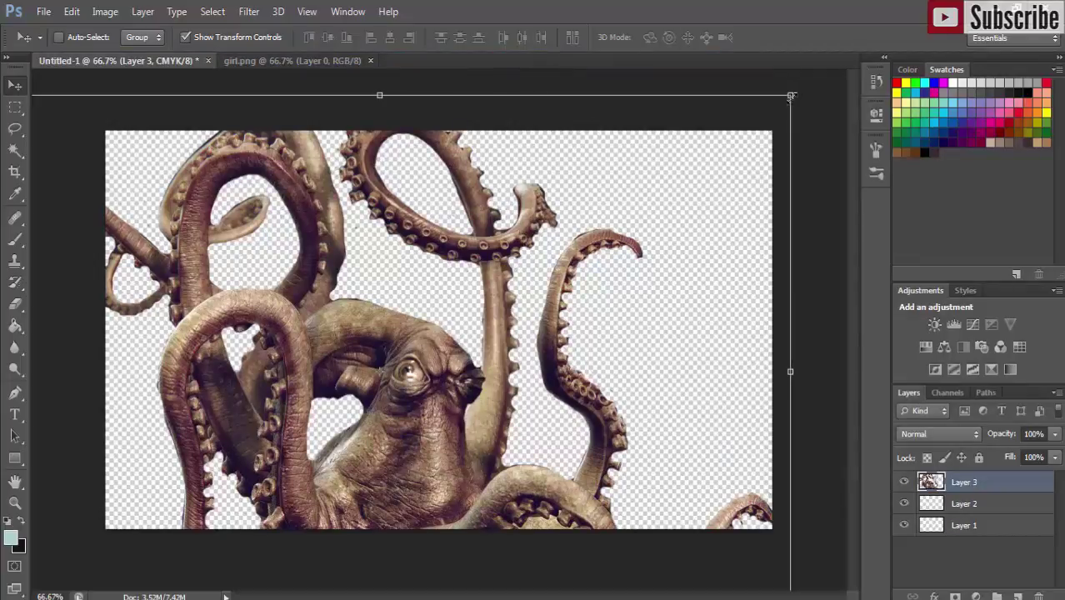
# Scale the octopus down into the lower middle, stretch it taller, and apply.
pyautogui.moveTo(792, 96)
pyautogui.mouseDown()
pyautogui.moveTo(419, 483)
pyautogui.moveTo(390, 499)
pyautogui.mouseUp()
pyautogui.moveTo(251, 491); pyautogui.dragTo(499, 322)
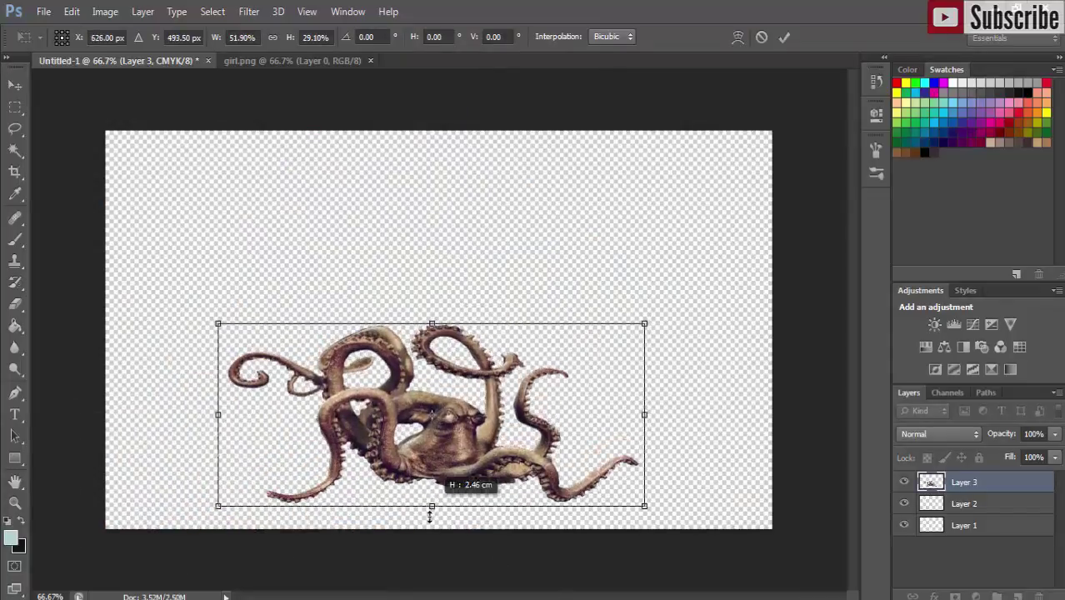
pyautogui.moveTo(431, 481); pyautogui.dragTo(432, 505)
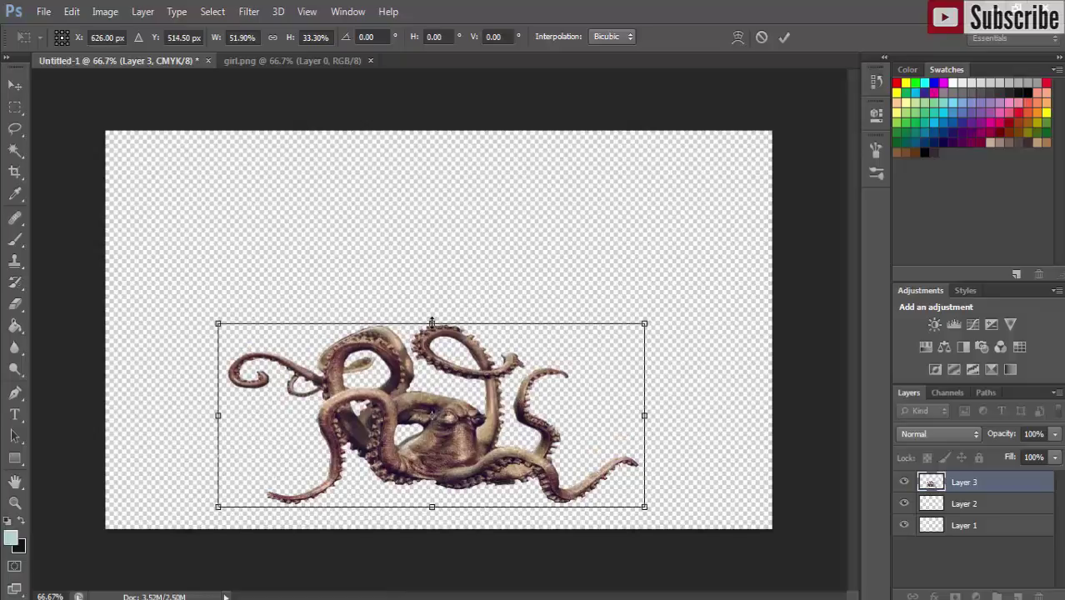
pyautogui.moveTo(432, 322); pyautogui.dragTo(433, 256)
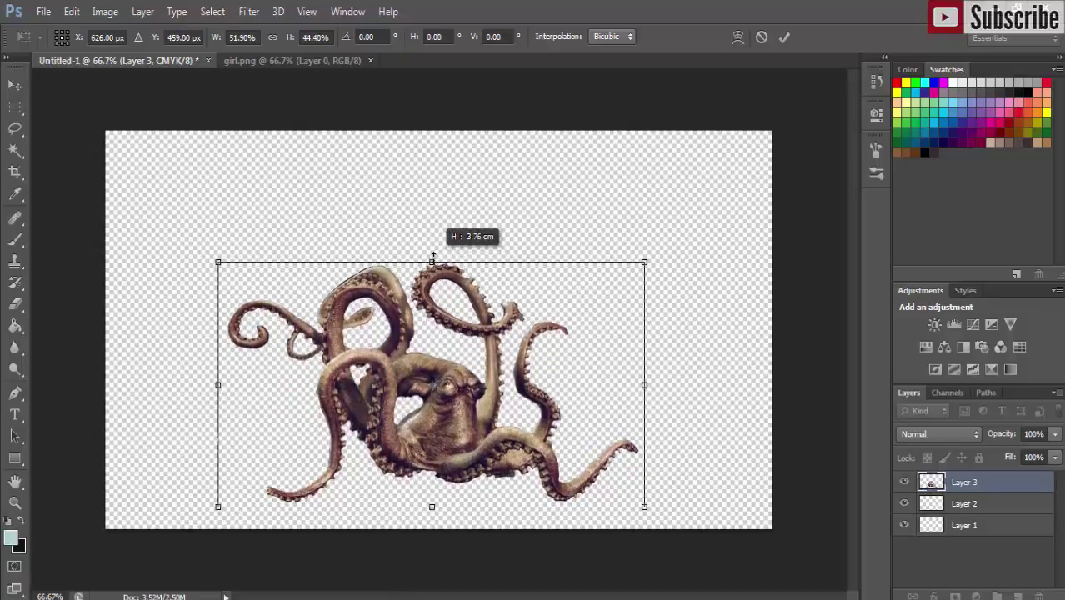
pyautogui.click(9, 90)
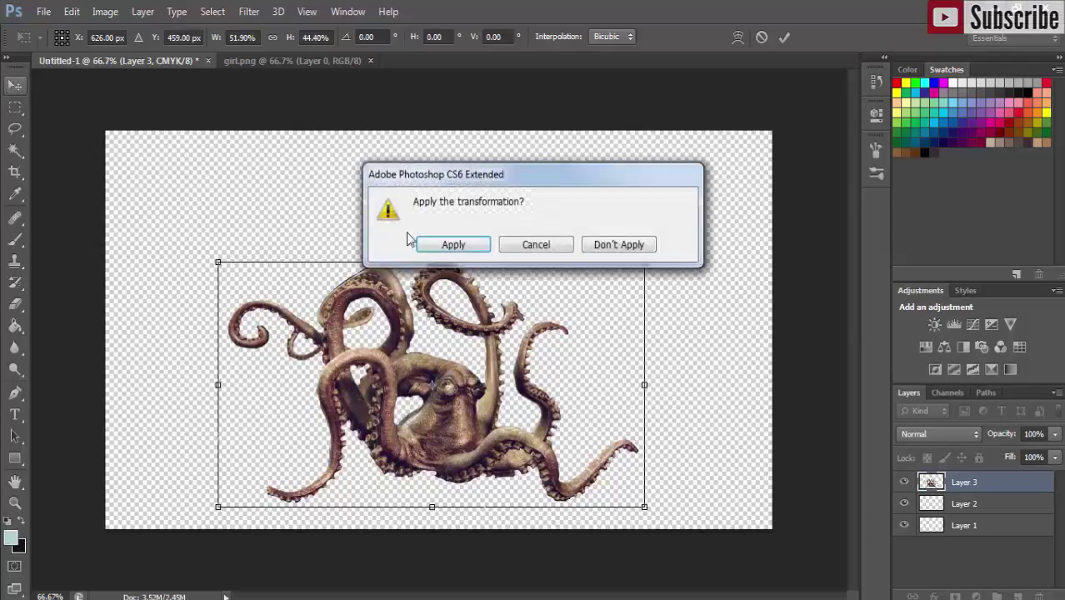
pyautogui.click(431, 243)
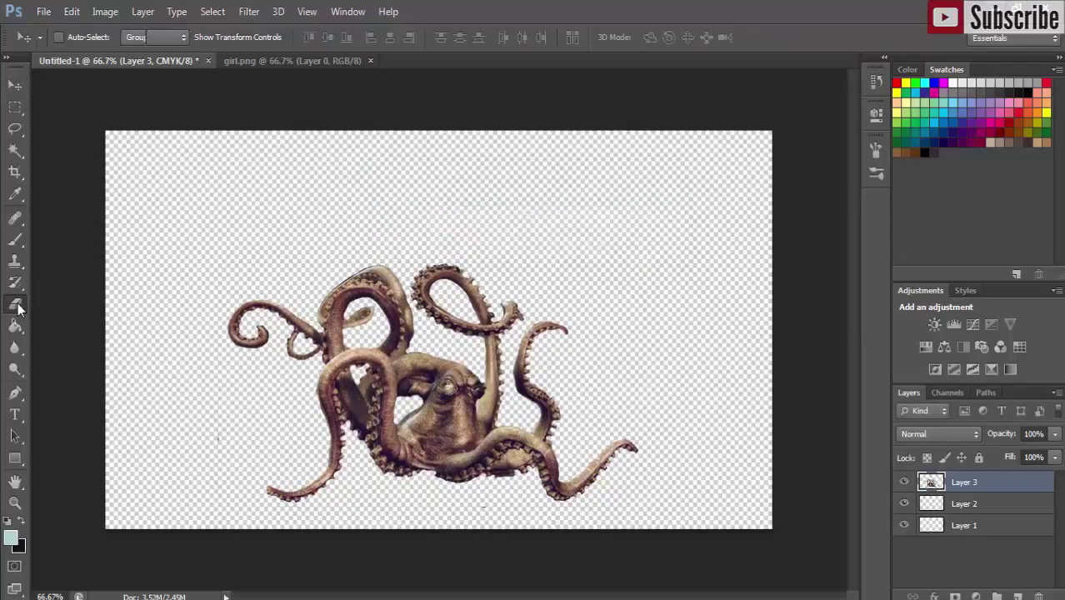
# At 200% zoom, erase the tentacle section crossing above the octopus's head.
pyautogui.click(15, 305)
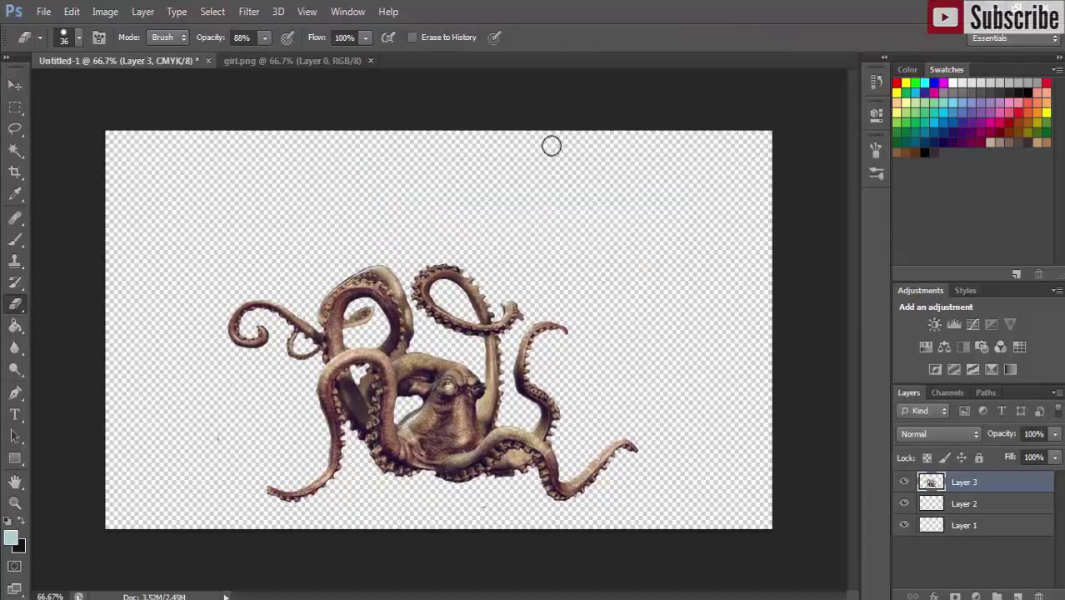
pyautogui.hotkey('ctrl', '+')
pyautogui.hotkey('ctrl', '+')
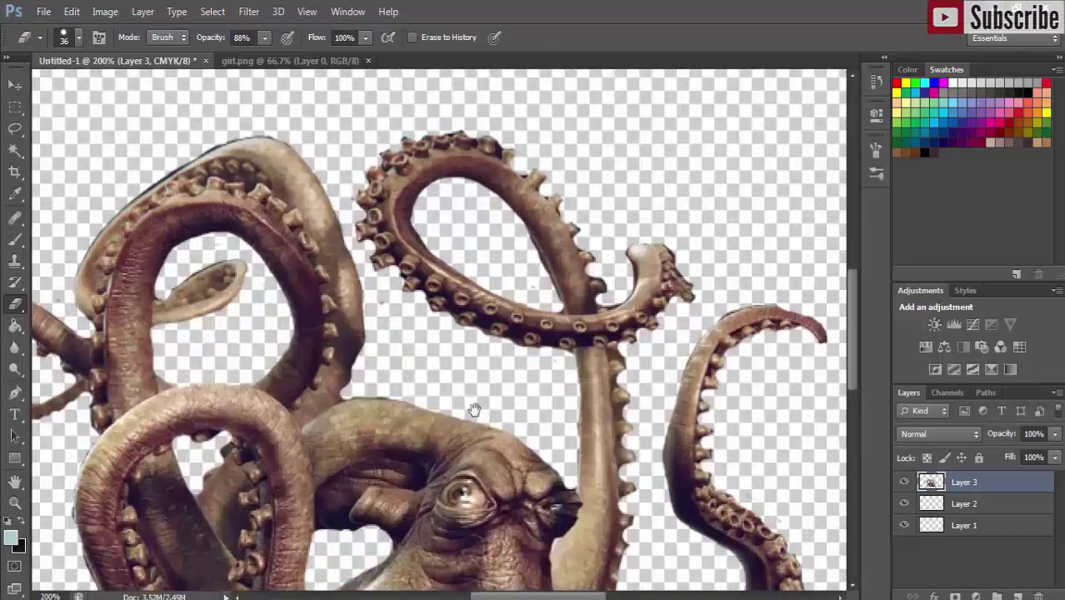
pyautogui.moveTo(473, 409); pyautogui.dragTo(507, 275)
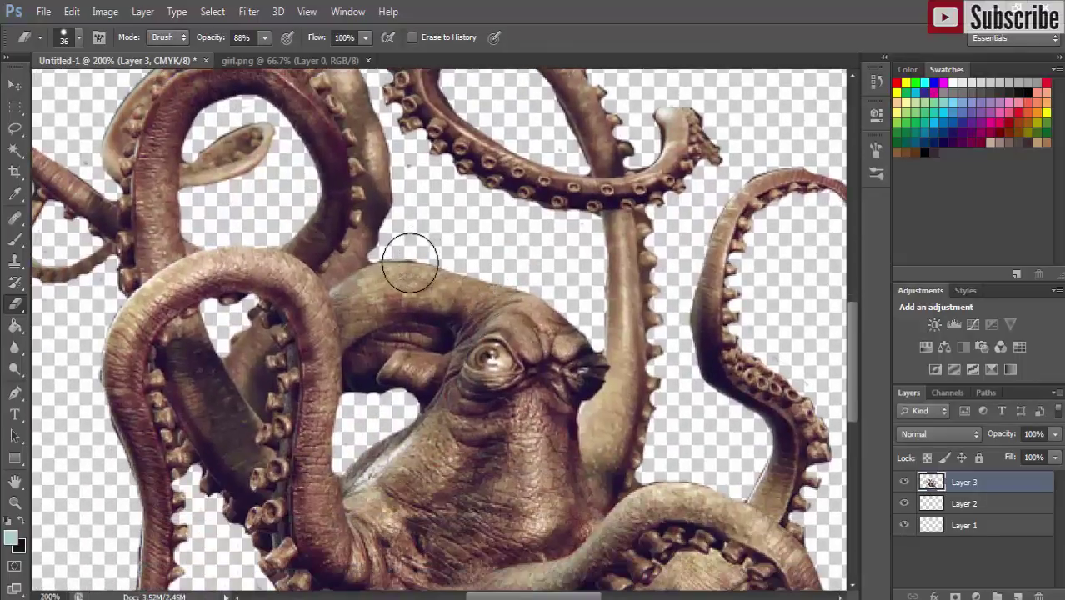
pyautogui.moveTo(410, 264)
pyautogui.mouseDown()
pyautogui.moveTo(383, 301)
pyautogui.moveTo(374, 406)
pyautogui.moveTo(373, 340)
pyautogui.moveTo(393, 309)
pyautogui.moveTo(388, 357)
pyautogui.moveTo(465, 262)
pyautogui.moveTo(442, 314)
pyautogui.moveTo(471, 295)
pyautogui.moveTo(454, 328)
pyautogui.moveTo(412, 371)
pyautogui.moveTo(409, 347)
pyautogui.moveTo(402, 371)
pyautogui.moveTo(459, 309)
pyautogui.moveTo(510, 297)
pyautogui.moveTo(542, 312)
pyautogui.moveTo(575, 362)
pyautogui.moveTo(469, 360)
pyautogui.moveTo(587, 373)
pyautogui.moveTo(432, 345)
pyautogui.moveTo(437, 355)
pyautogui.moveTo(468, 362)
pyautogui.moveTo(495, 319)
pyautogui.mouseUp()
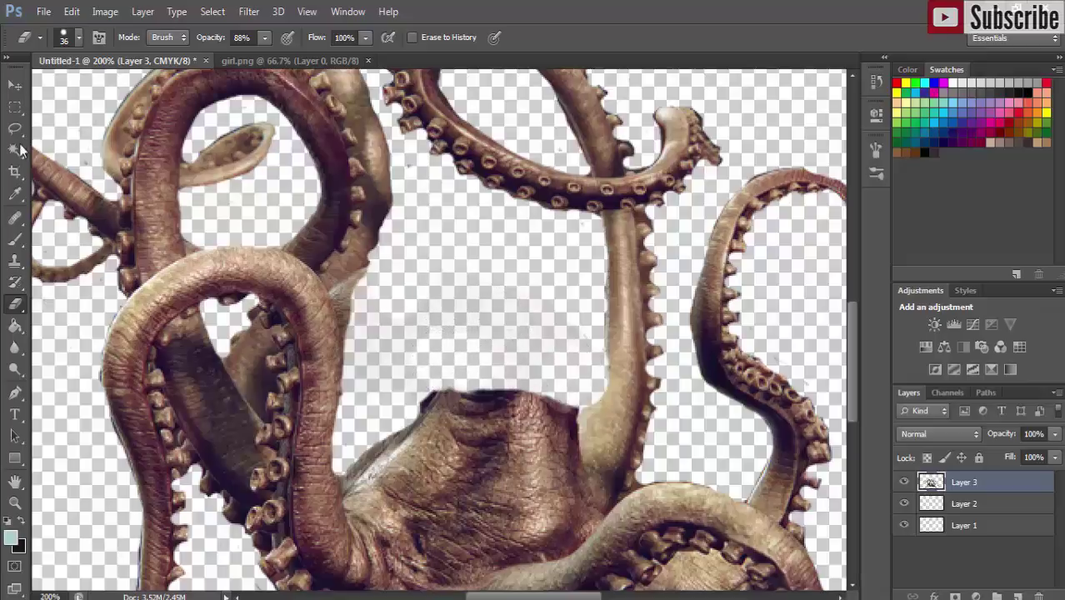
pyautogui.click(13, 86)
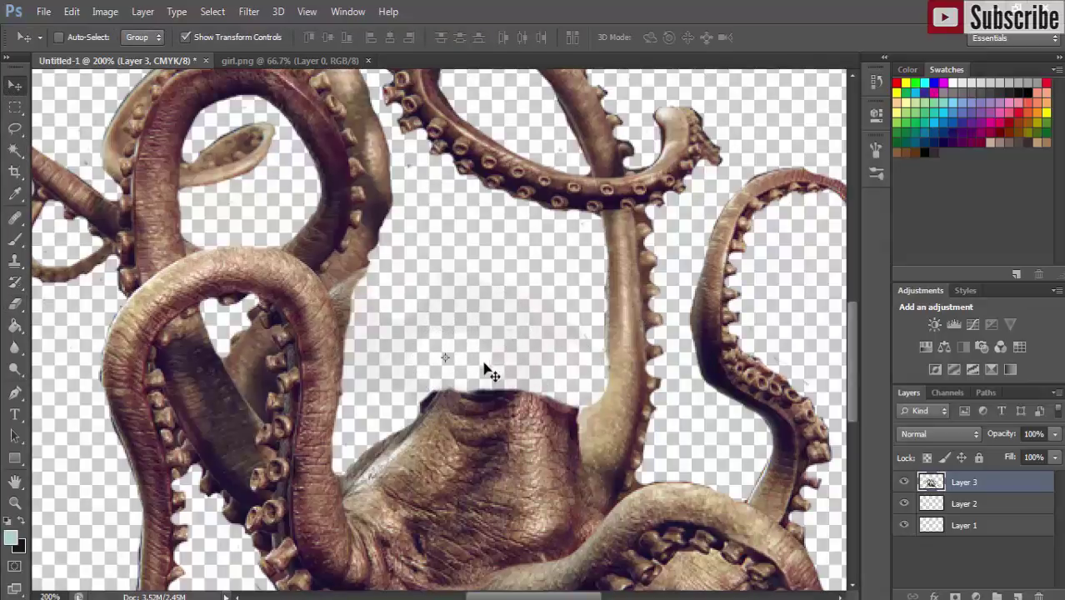
pyautogui.click(15, 303)
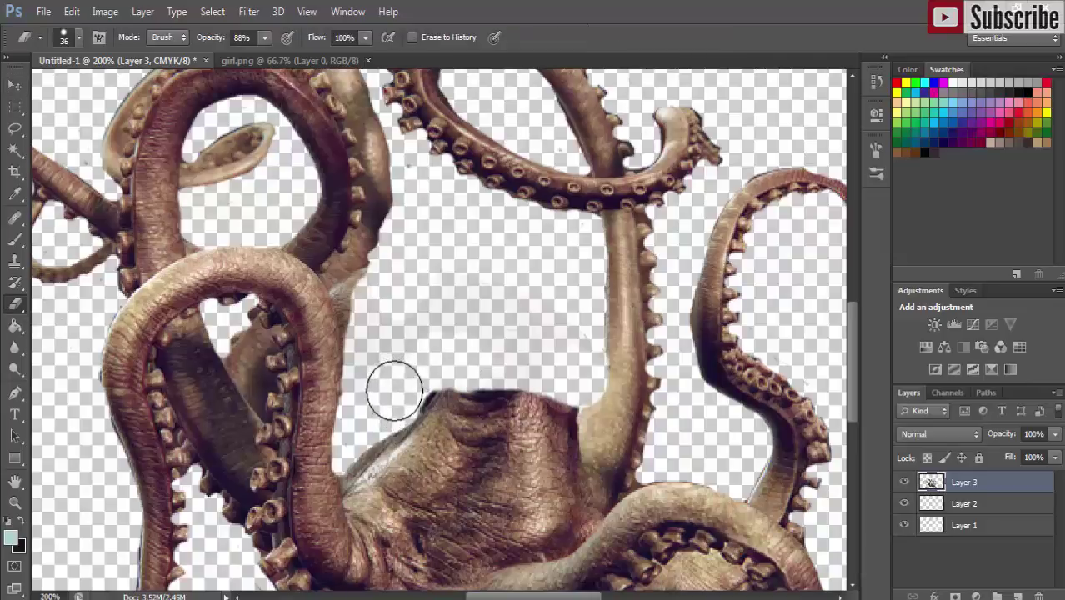
pyautogui.click(14, 87)
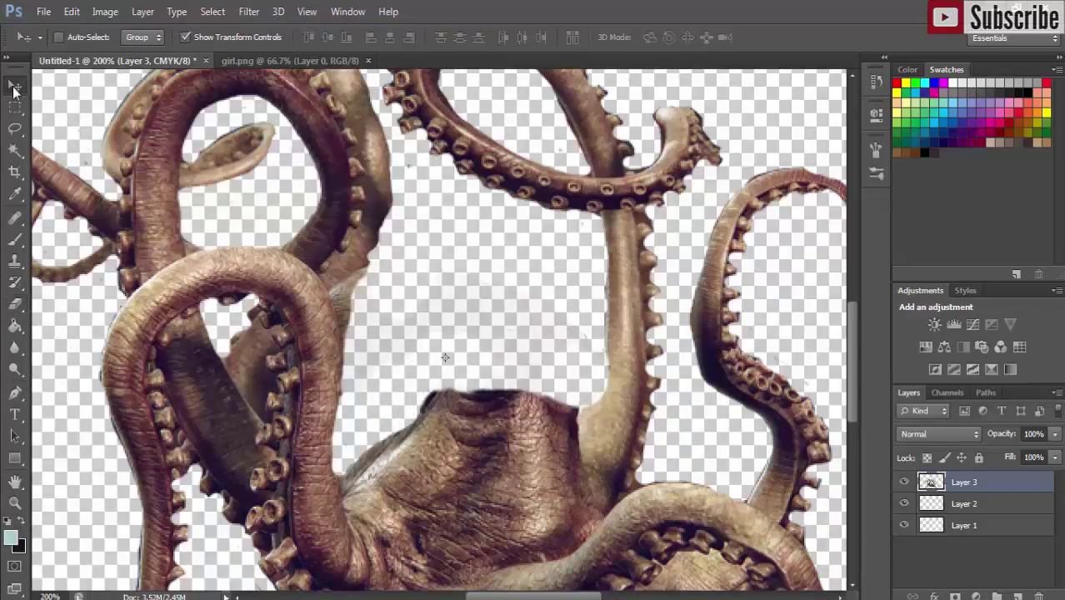
# Copy the girl into the composite as Layer 4, re-dock girl.png, and zoom out.
pyautogui.click(249, 62)
pyautogui.moveTo(297, 62)
pyautogui.mouseDown()
pyautogui.moveTo(297, 97)
pyautogui.moveTo(757, 116)
pyautogui.mouseUp()
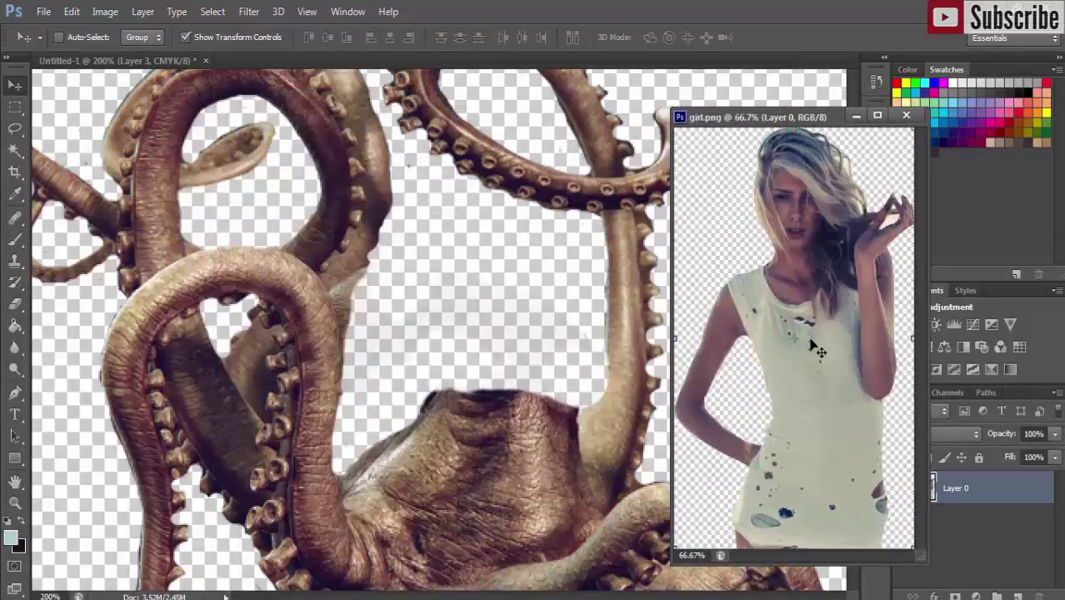
pyautogui.moveTo(816, 350)
pyautogui.mouseDown()
pyautogui.moveTo(547, 389)
pyautogui.moveTo(465, 342)
pyautogui.mouseUp()
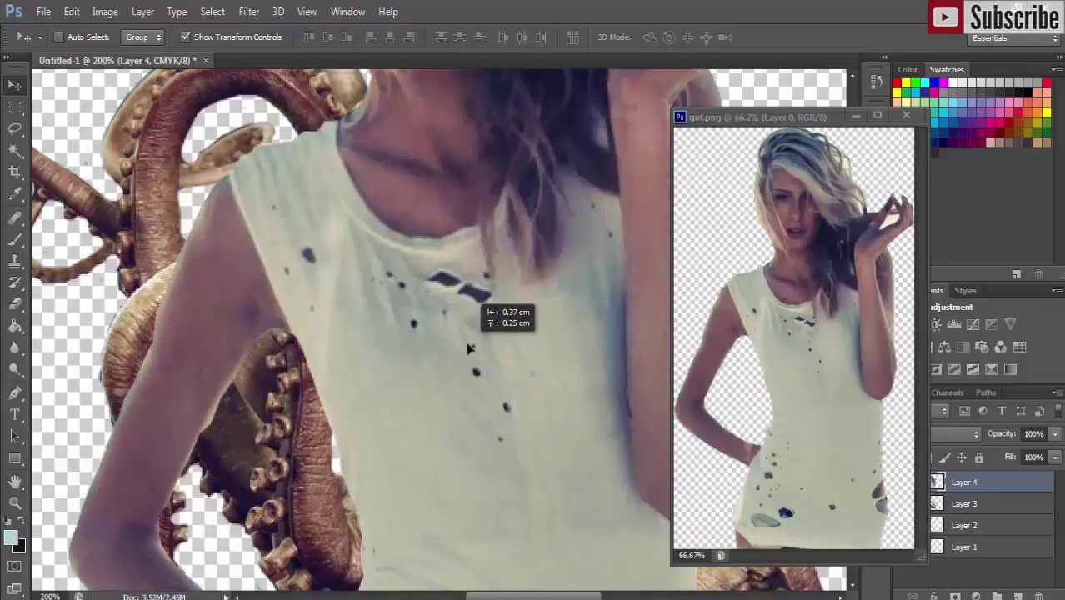
pyautogui.doubleClick(829, 118)
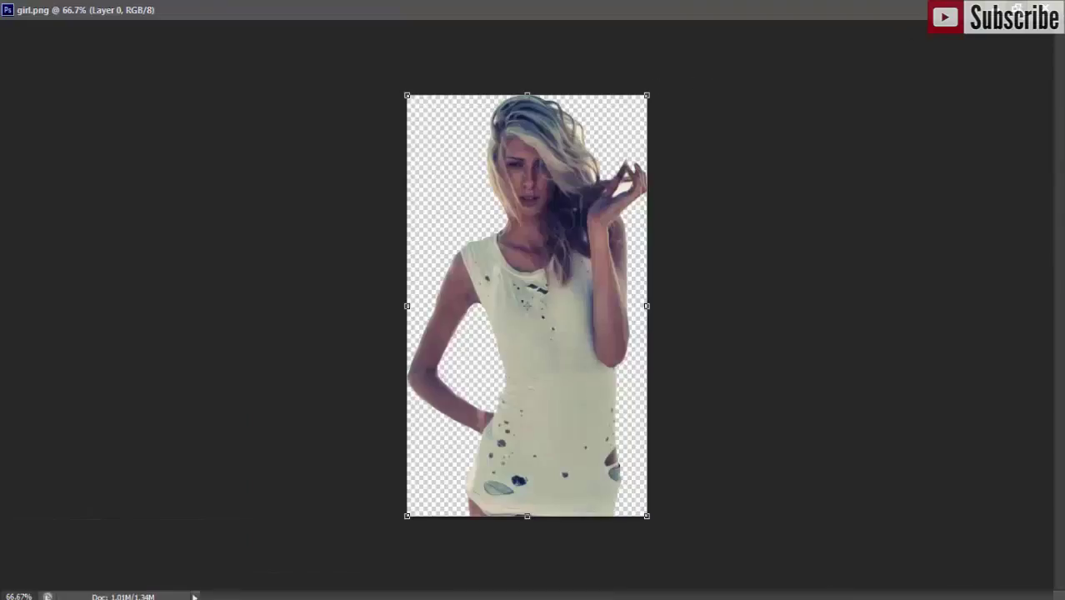
pyautogui.doubleClick(583, 9)
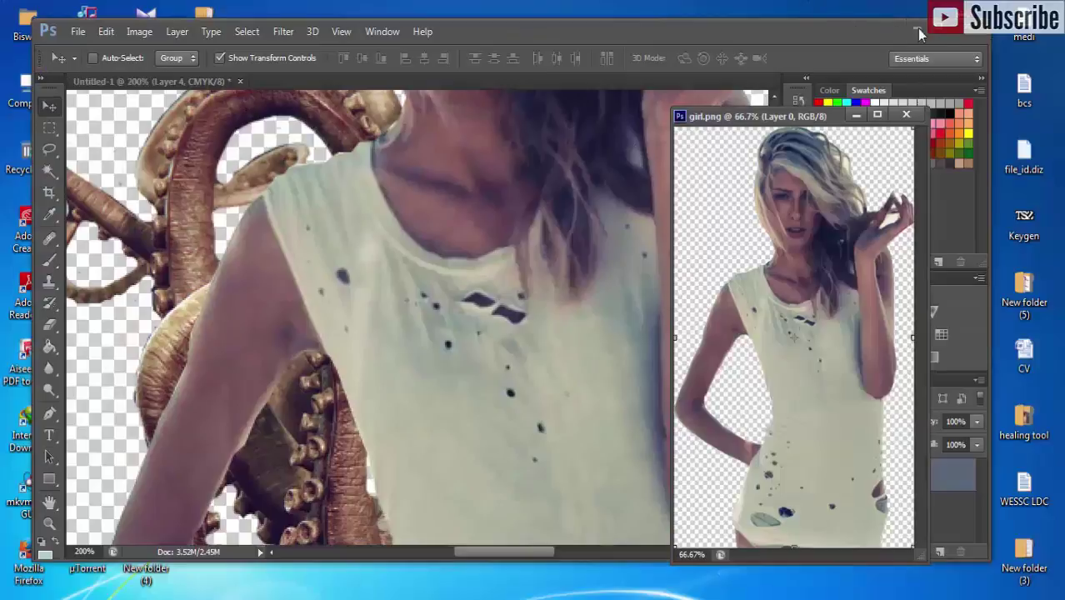
pyautogui.click(939, 31)
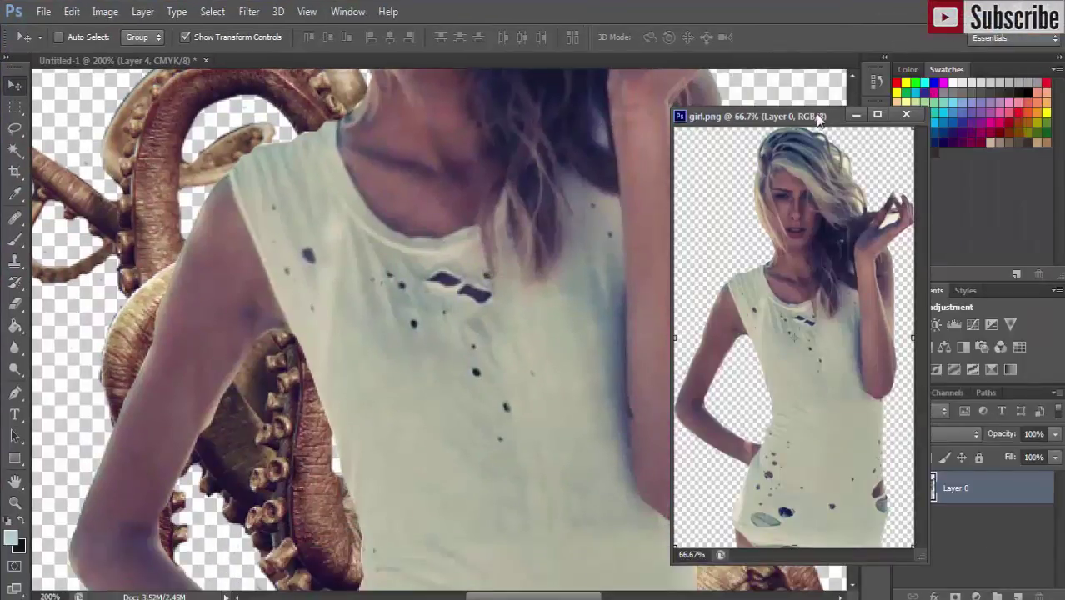
pyautogui.moveTo(818, 118); pyautogui.dragTo(633, 71)
pyautogui.click(138, 60)
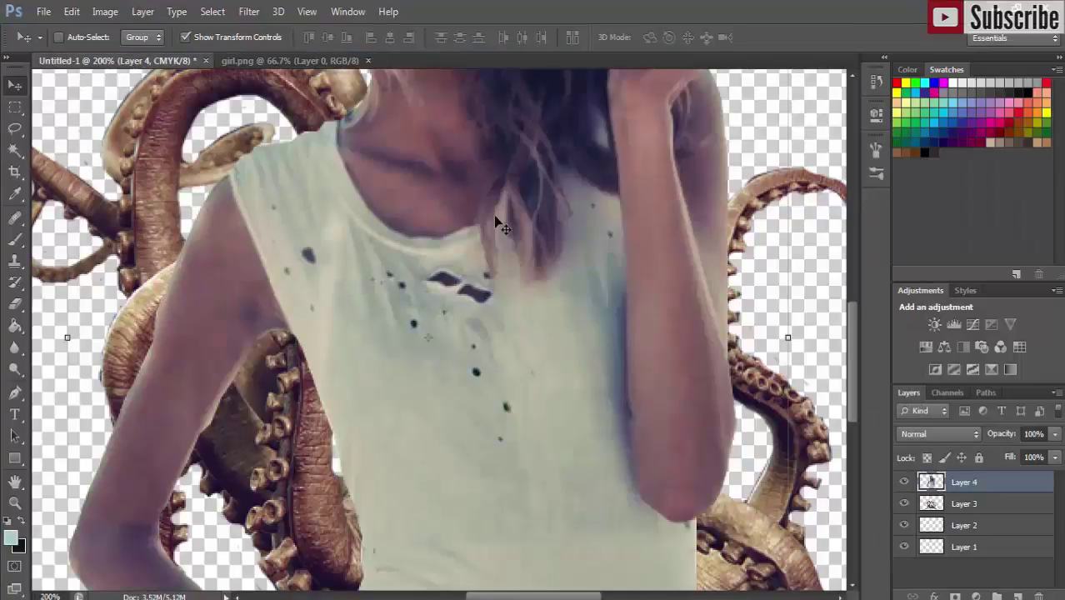
pyautogui.hotkey('ctrl', '-')
pyautogui.hotkey('ctrl', '-')
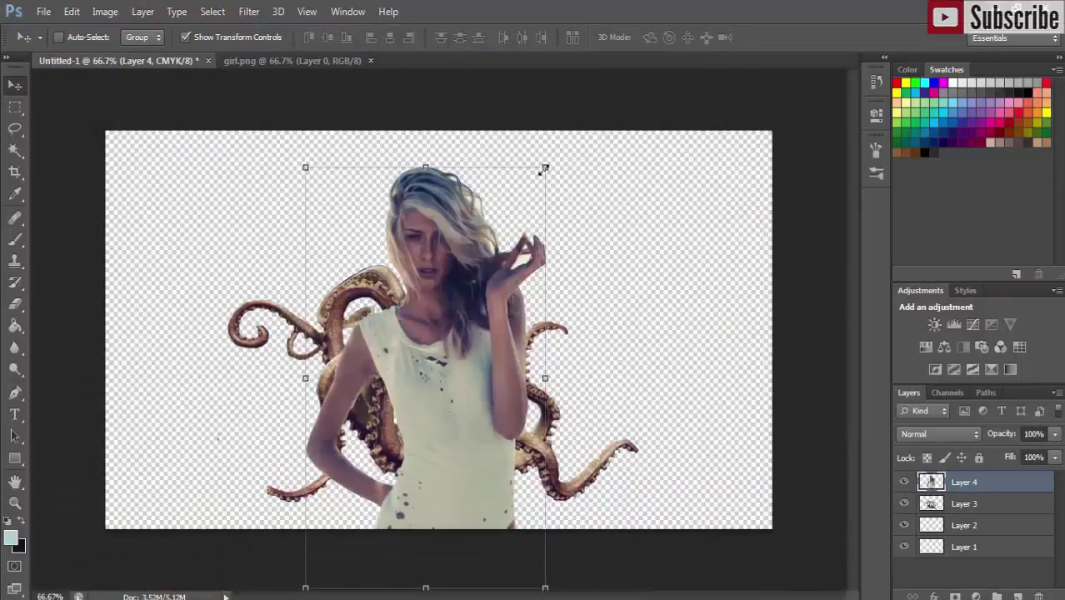
# Scale the girl down and place her waist on the octopus's centre.
pyautogui.moveTo(463, 352); pyautogui.dragTo(464, 180)
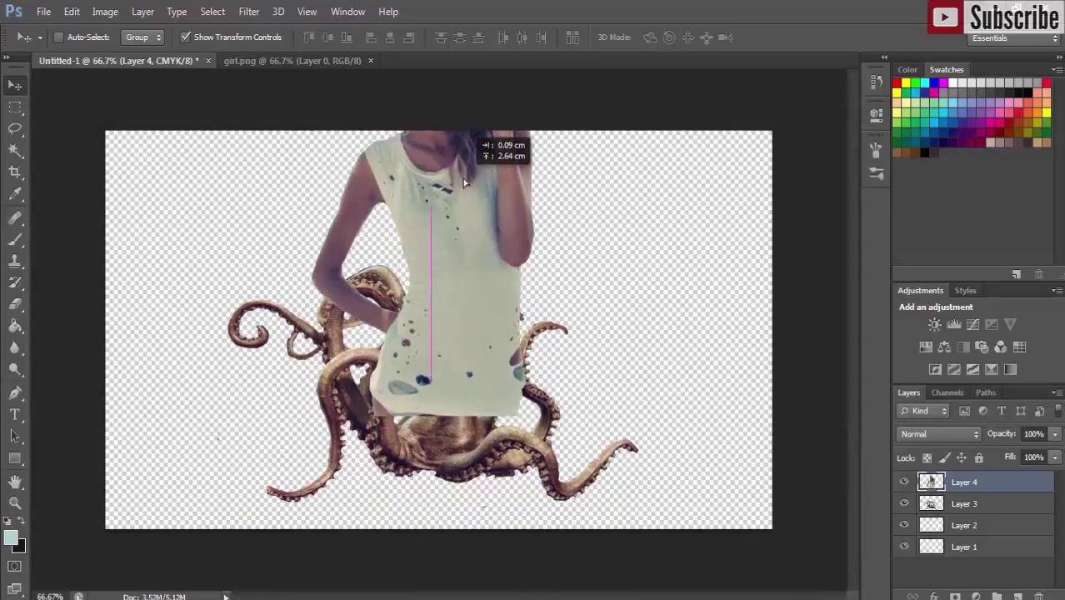
pyautogui.moveTo(464, 182); pyautogui.dragTo(464, 307)
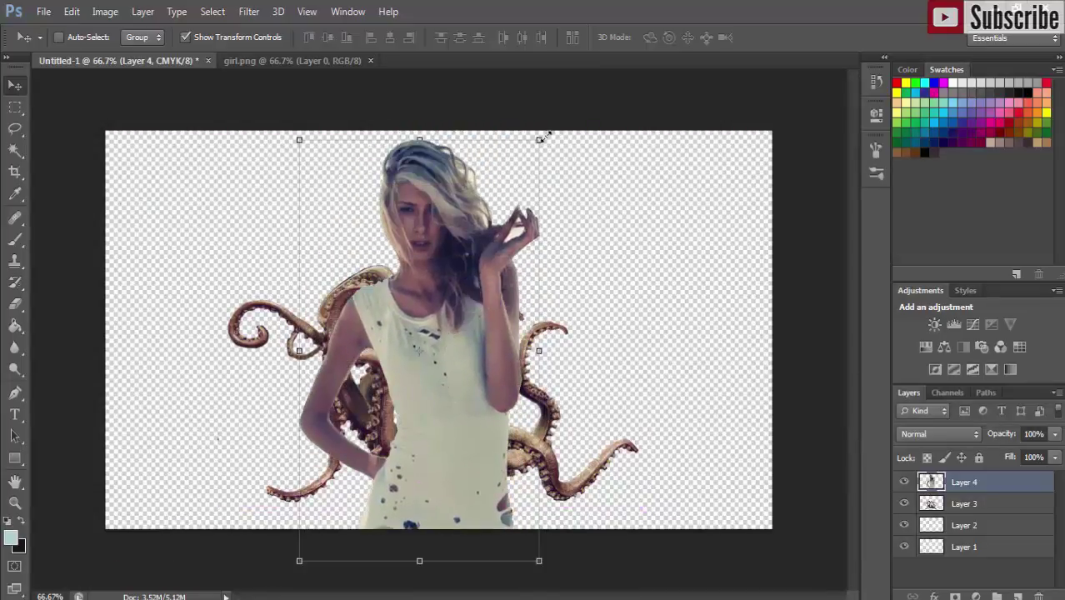
pyautogui.moveTo(540, 139); pyautogui.dragTo(432, 221)
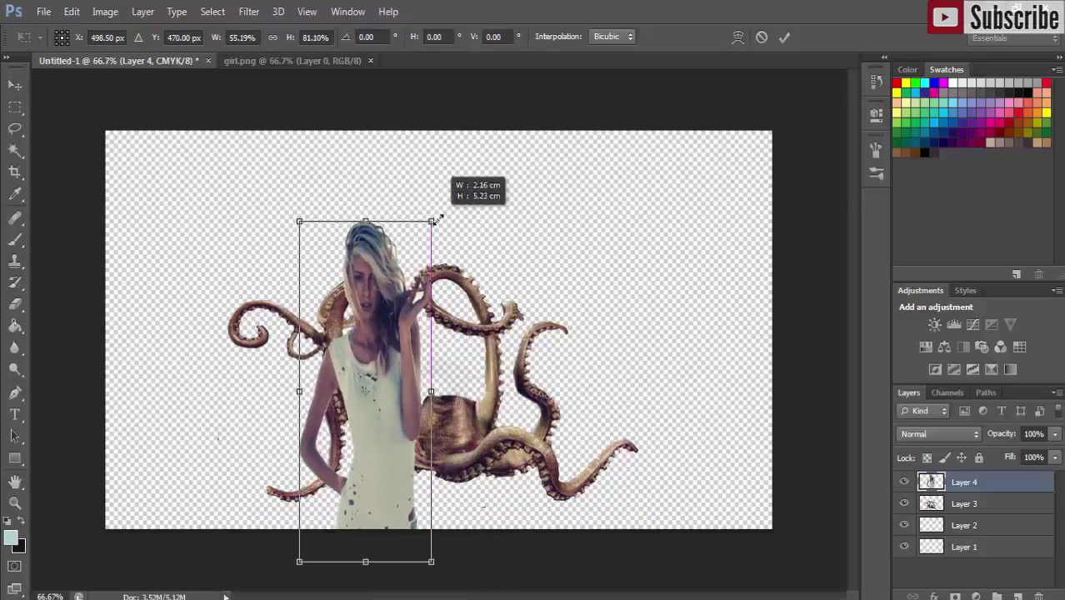
pyautogui.moveTo(435, 219); pyautogui.dragTo(451, 246)
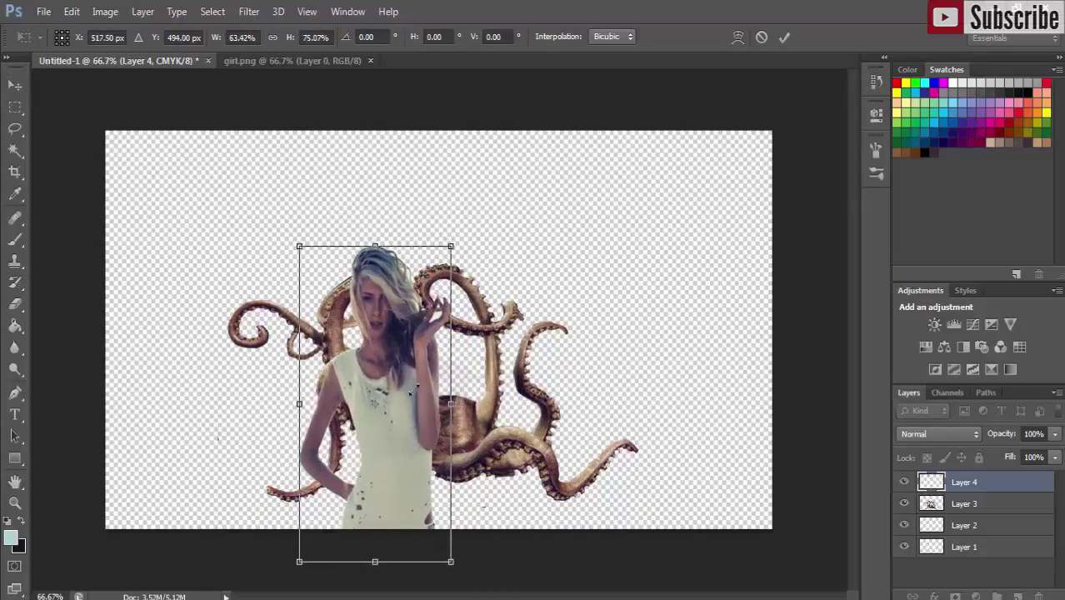
pyautogui.moveTo(401, 395)
pyautogui.mouseDown()
pyautogui.moveTo(411, 346)
pyautogui.moveTo(462, 237)
pyautogui.moveTo(450, 248)
pyautogui.mouseUp()
pyautogui.press('v')
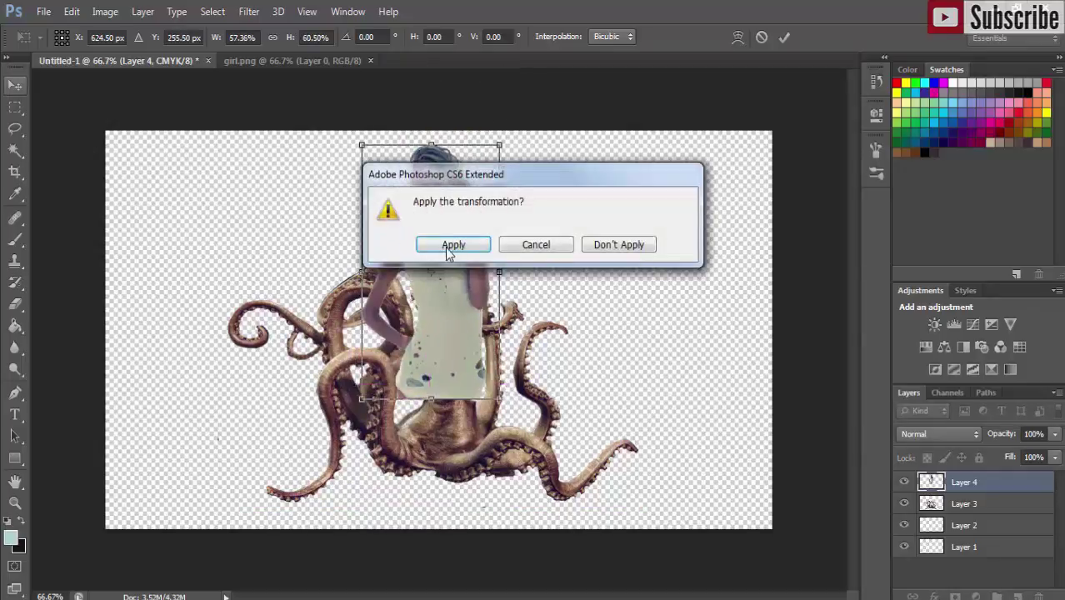
pyautogui.click(451, 248)
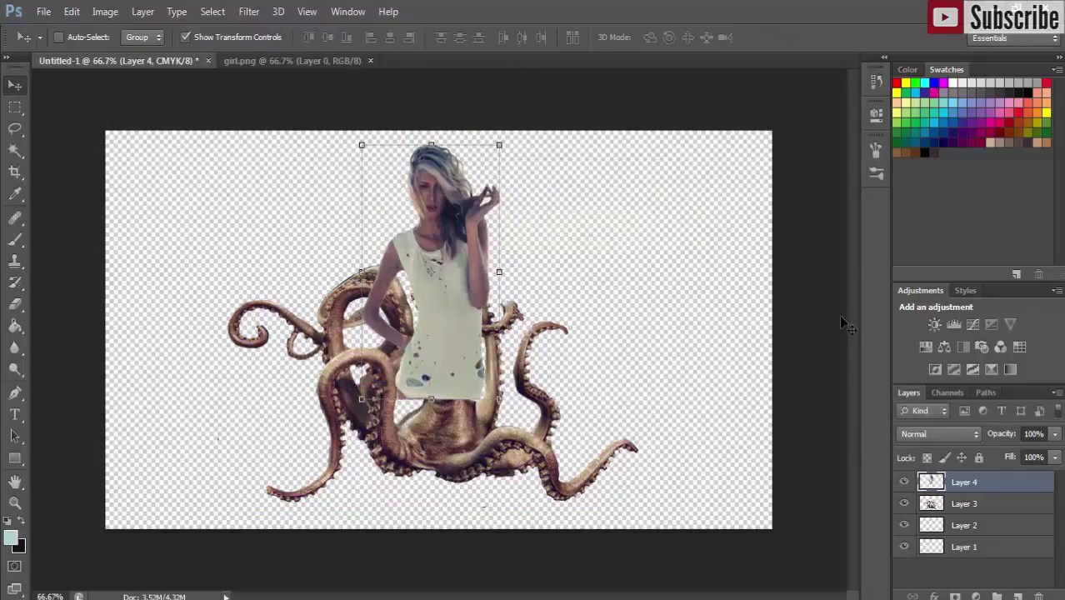
# Warp Layer 3's octopus, stretching its tentacles outward, mostly to the right.
pyautogui.click(950, 509)
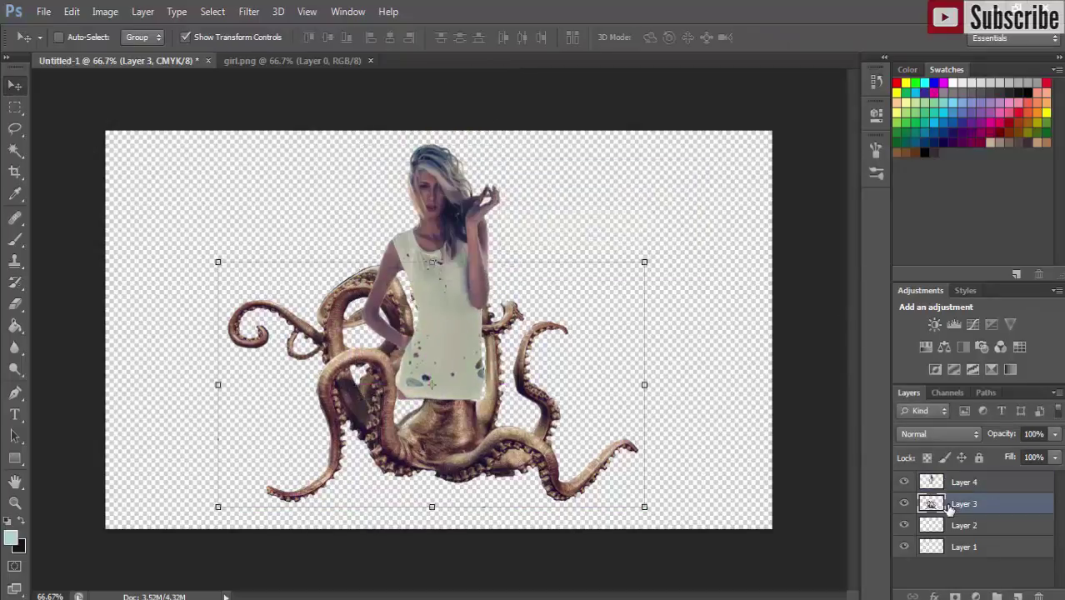
pyautogui.click(72, 12)
pyautogui.moveTo(124, 321)
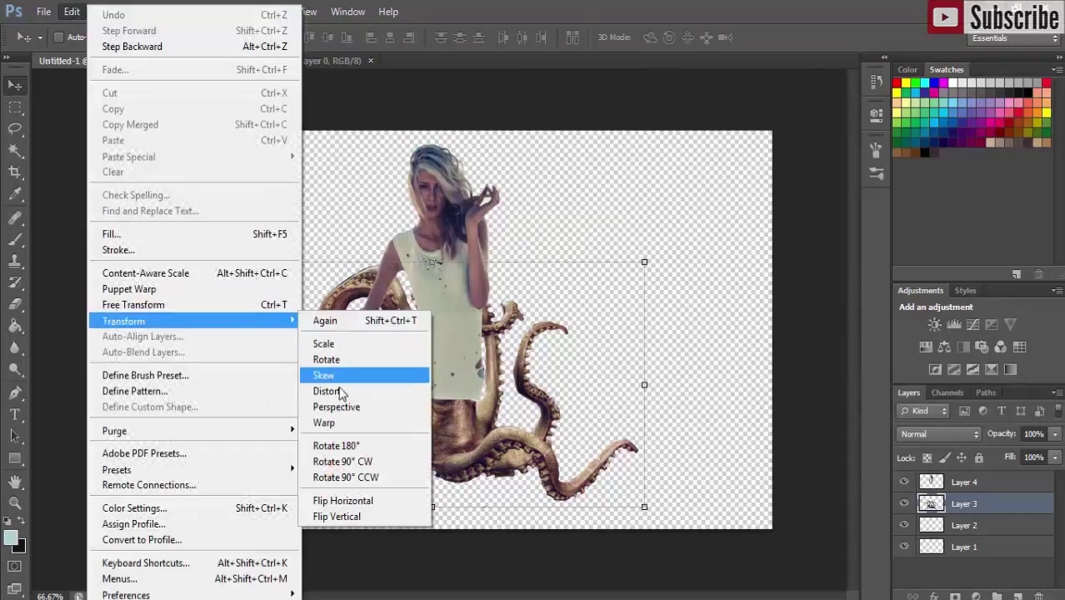
pyautogui.click(324, 422)
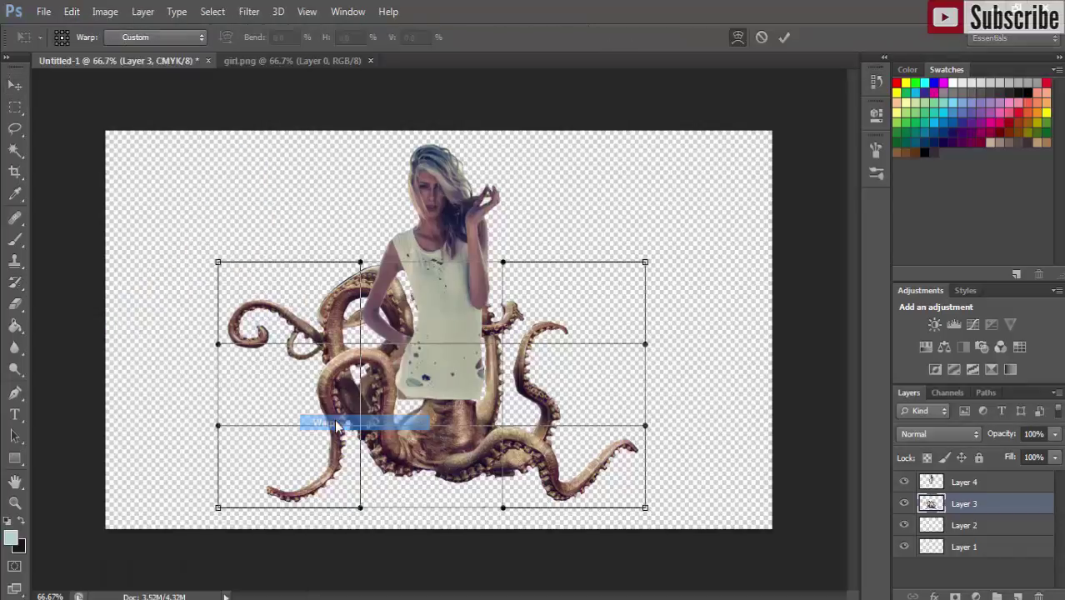
pyautogui.moveTo(429, 399)
pyautogui.mouseDown()
pyautogui.moveTo(473, 410)
pyautogui.moveTo(422, 410)
pyautogui.mouseUp()
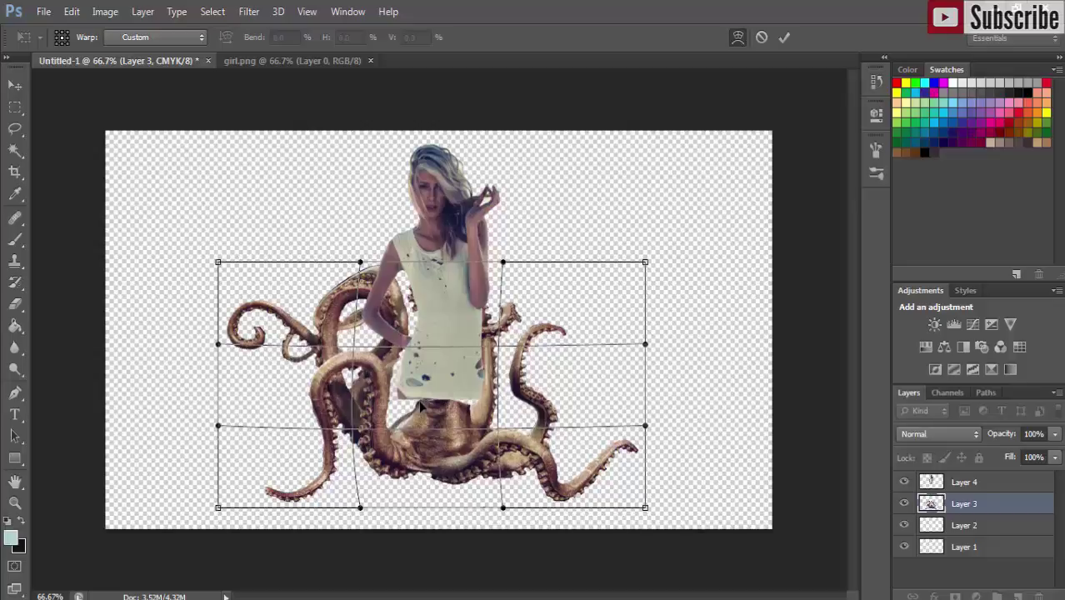
pyautogui.moveTo(431, 414)
pyautogui.mouseDown()
pyautogui.moveTo(503, 425)
pyautogui.moveTo(504, 415)
pyautogui.moveTo(658, 415)
pyautogui.mouseUp()
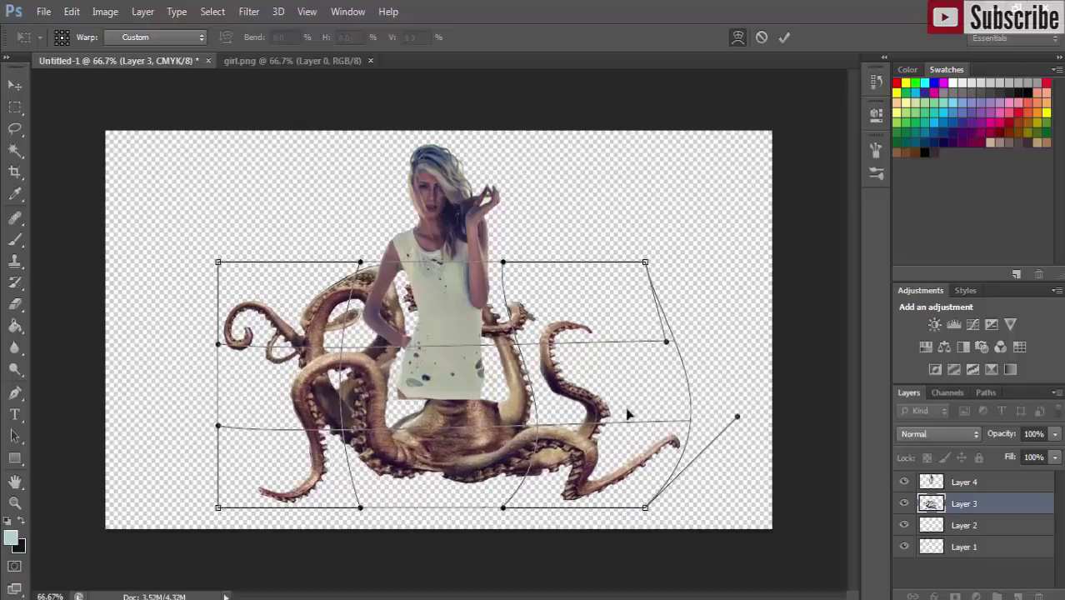
pyautogui.moveTo(448, 411); pyautogui.dragTo(640, 426)
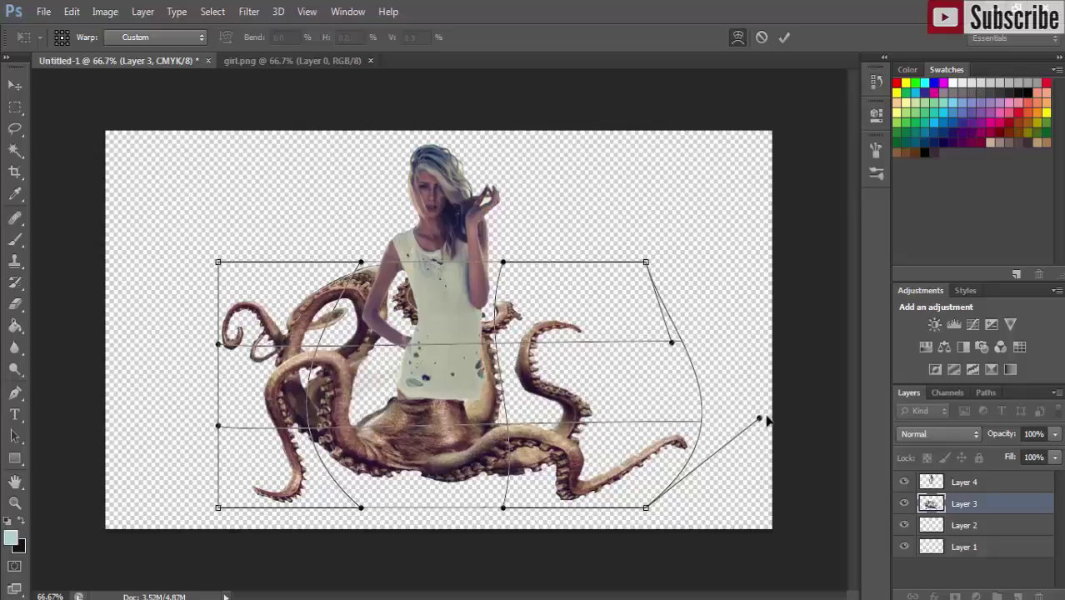
pyautogui.click(15, 85)
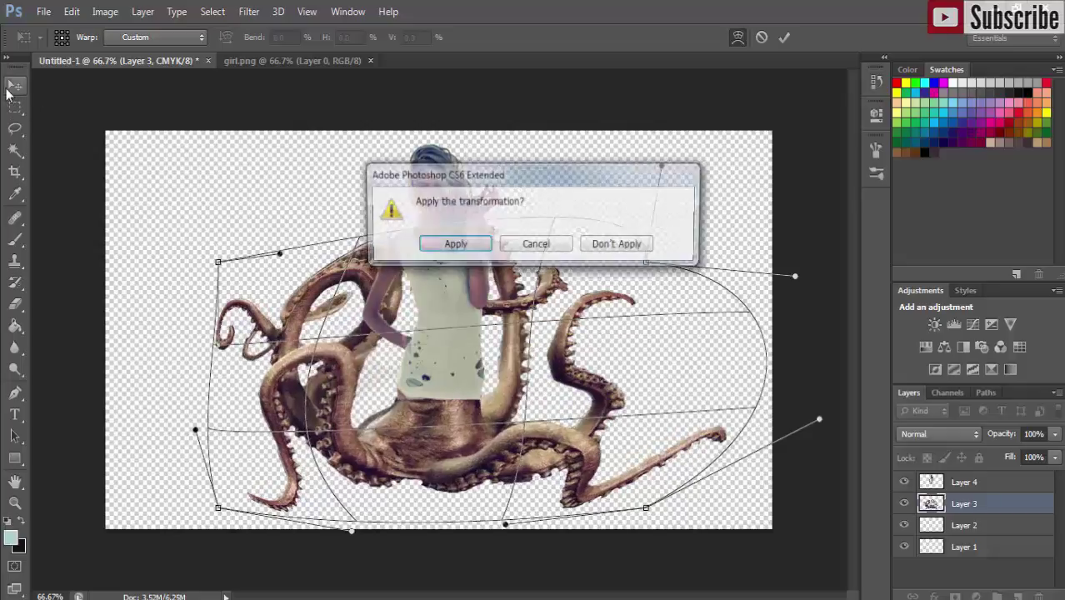
pyautogui.click(454, 245)
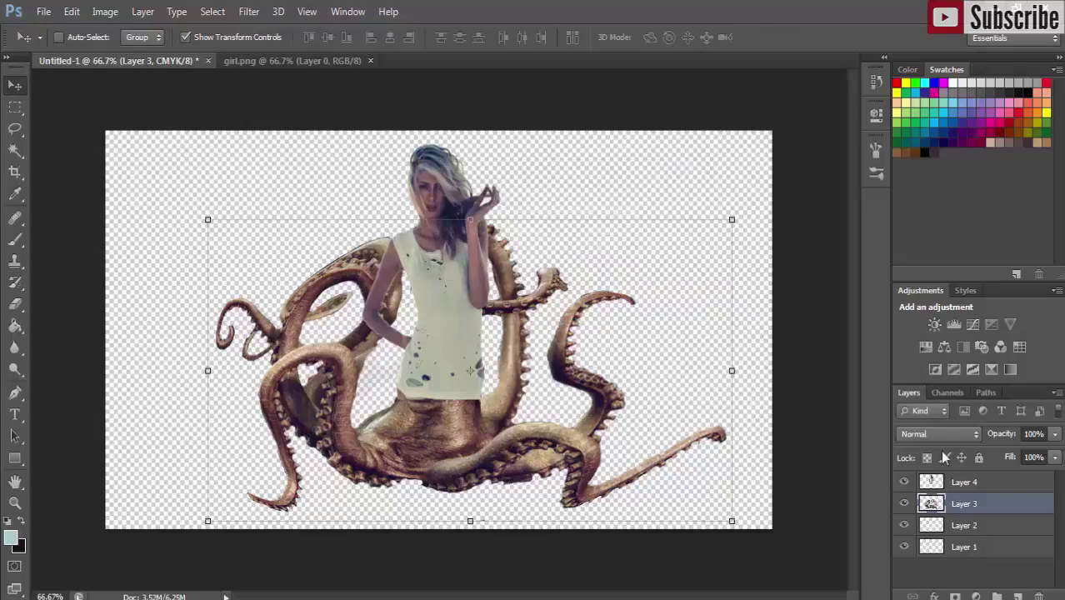
# Warp Layer 4's girl, pulling her shirt bottom slightly upward, then select Layer 3.
pyautogui.click(951, 483)
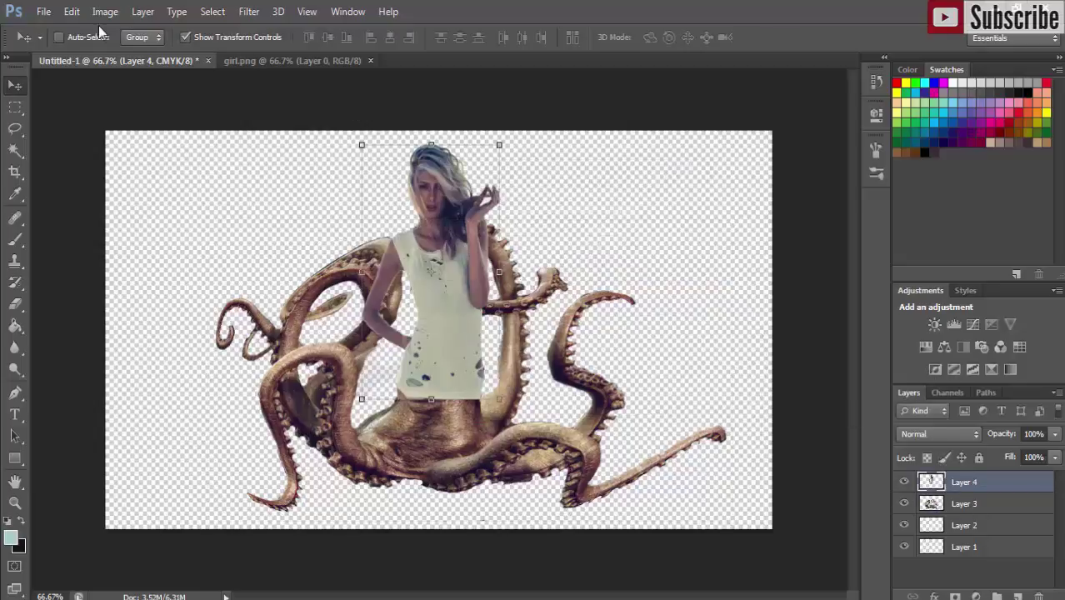
pyautogui.click(72, 12)
pyautogui.moveTo(123, 321)
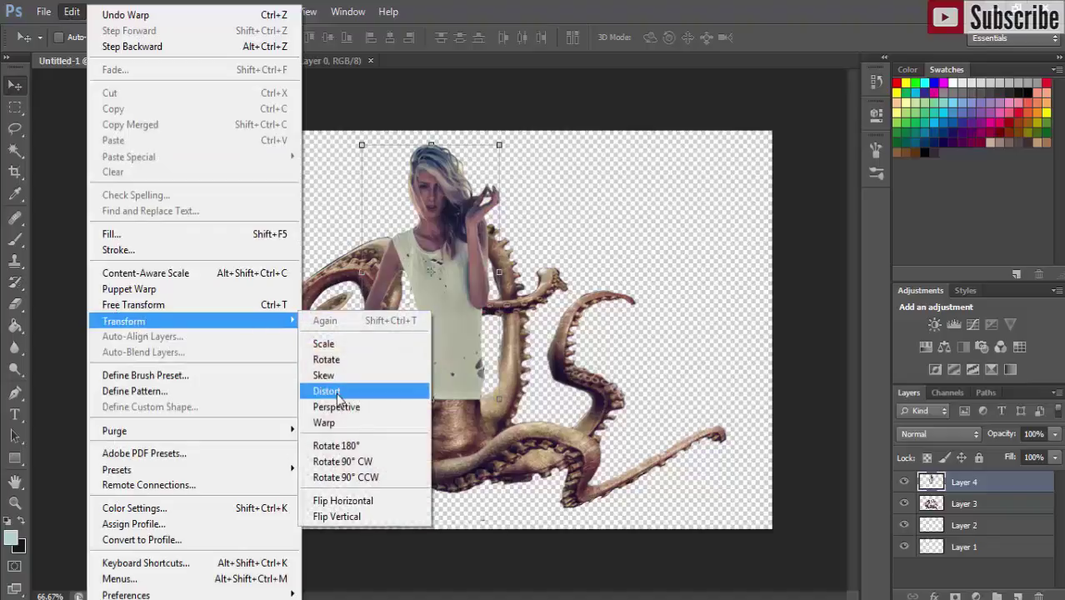
pyautogui.click(338, 395)
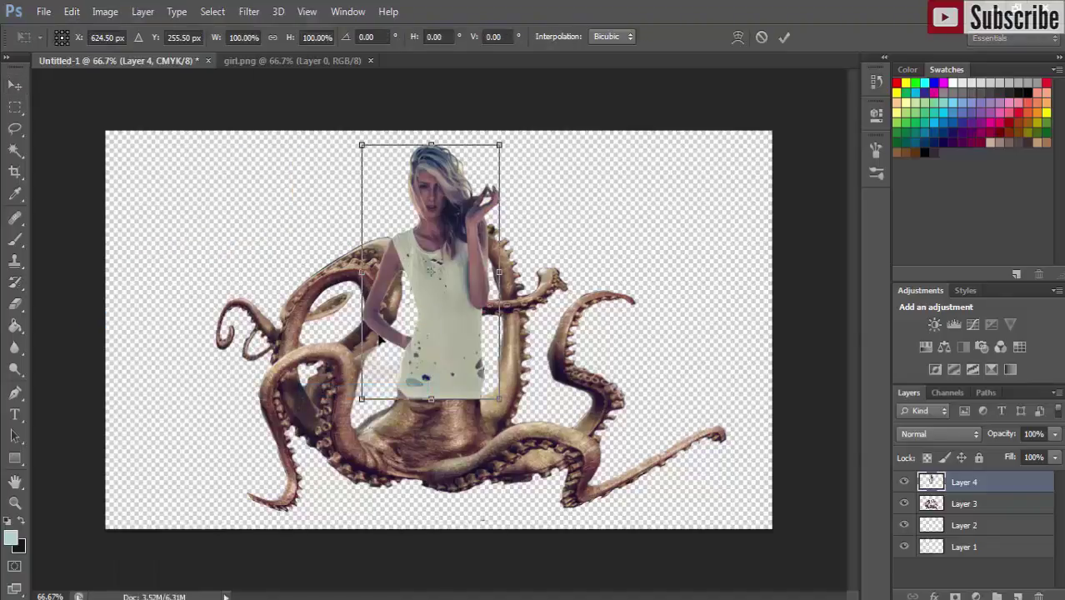
pyautogui.click(71, 12)
pyautogui.moveTo(123, 321)
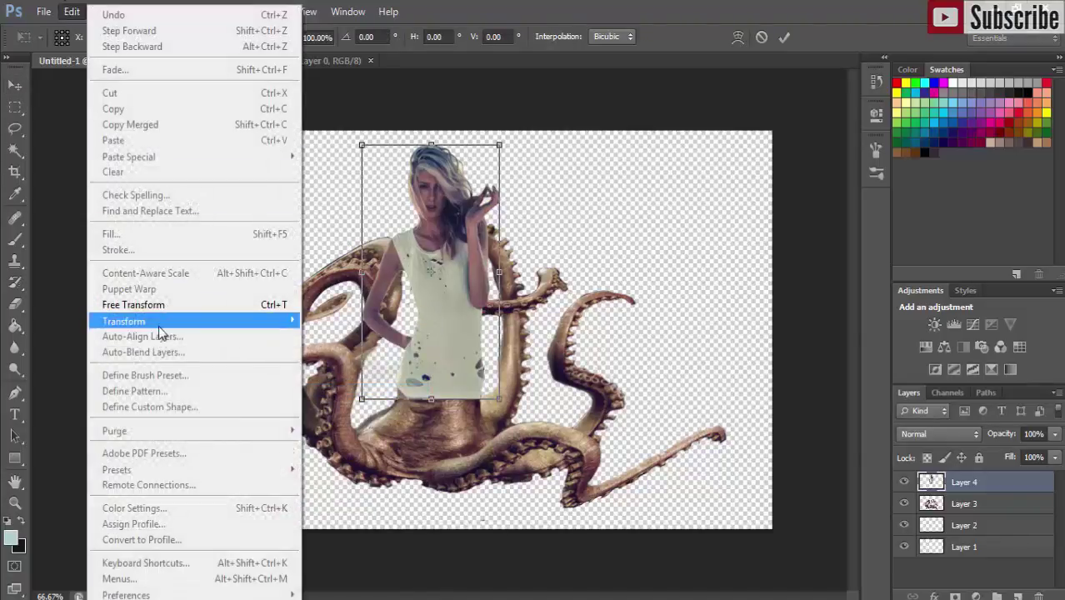
pyautogui.click(329, 422)
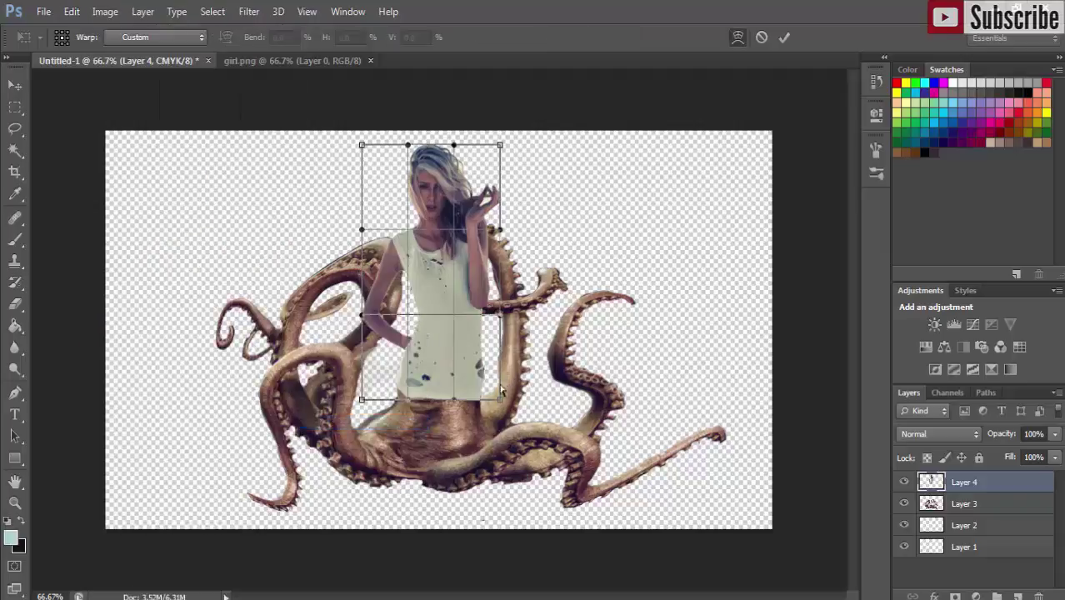
pyautogui.moveTo(481, 403); pyautogui.dragTo(480, 394)
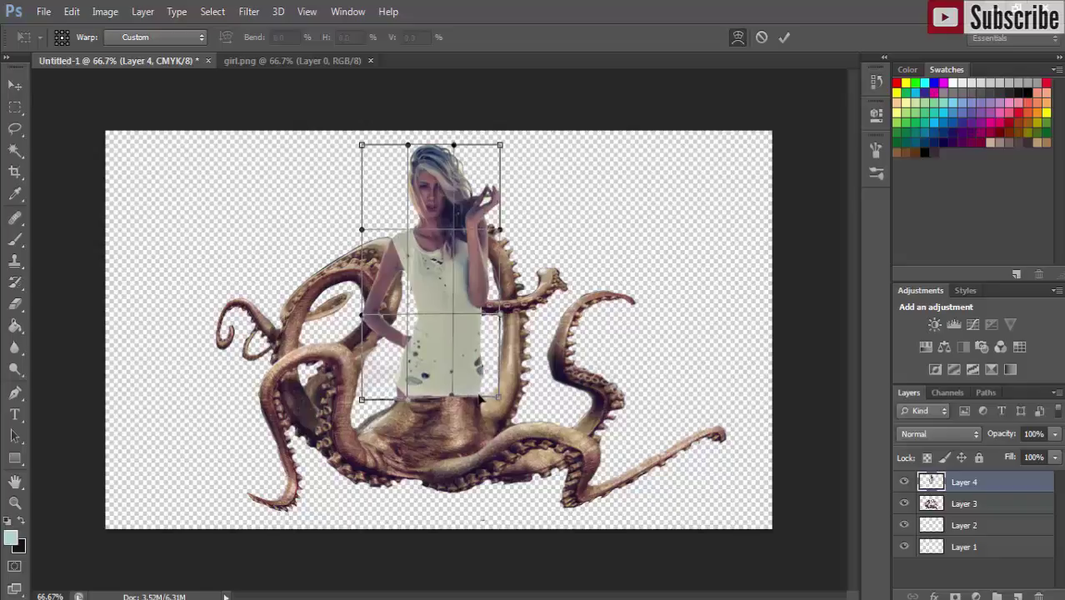
pyautogui.click(15, 85)
pyautogui.click(447, 242)
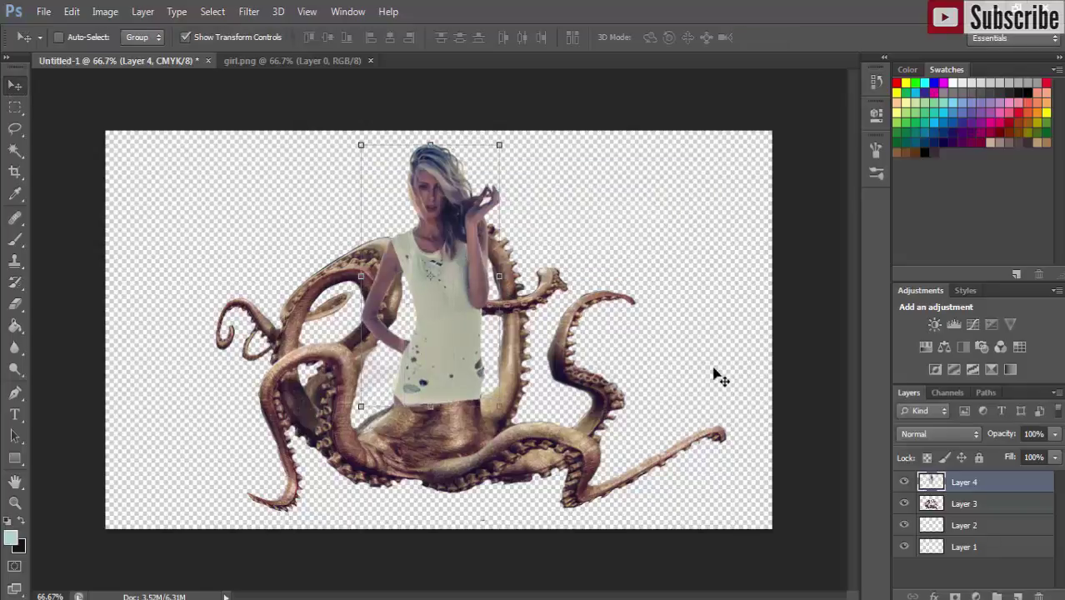
pyautogui.click(970, 505)
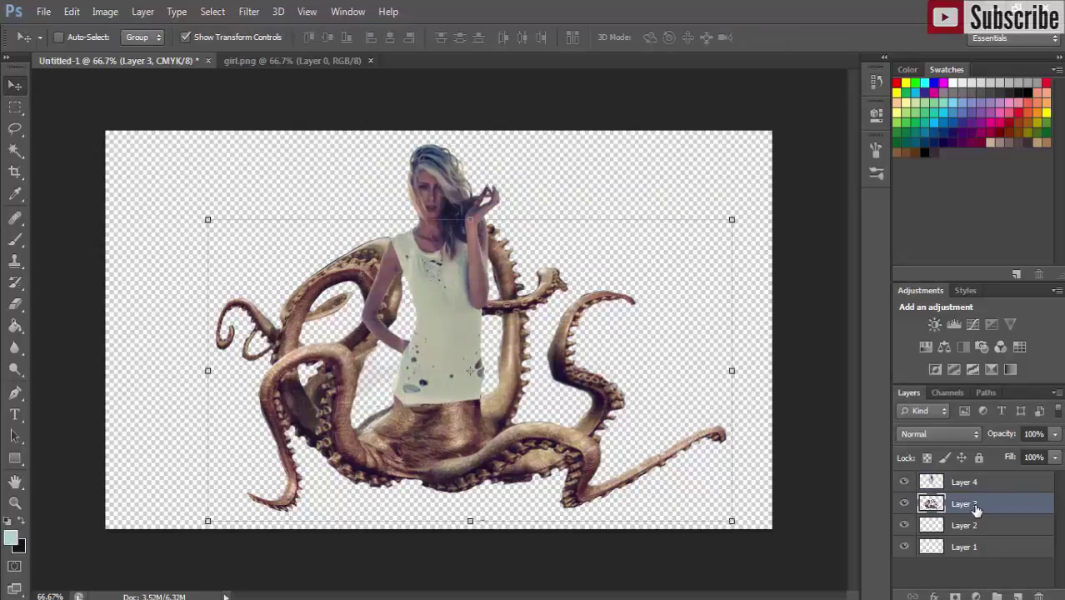
# Reorder the layers so the girl sits in front of the octopus.
pyautogui.moveTo(975, 495); pyautogui.dragTo(975, 481)
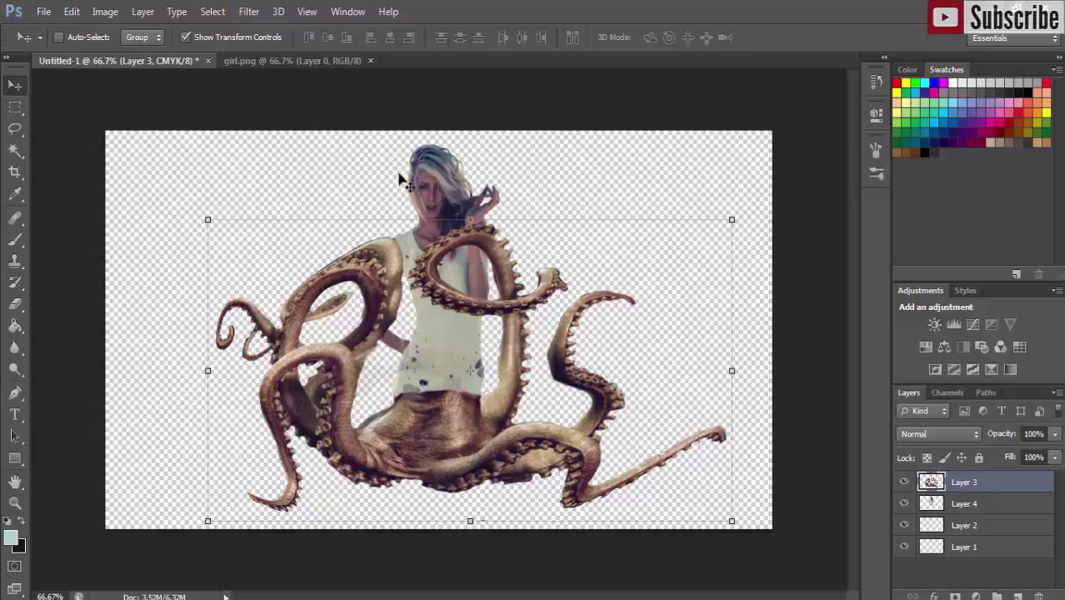
pyautogui.click(976, 508)
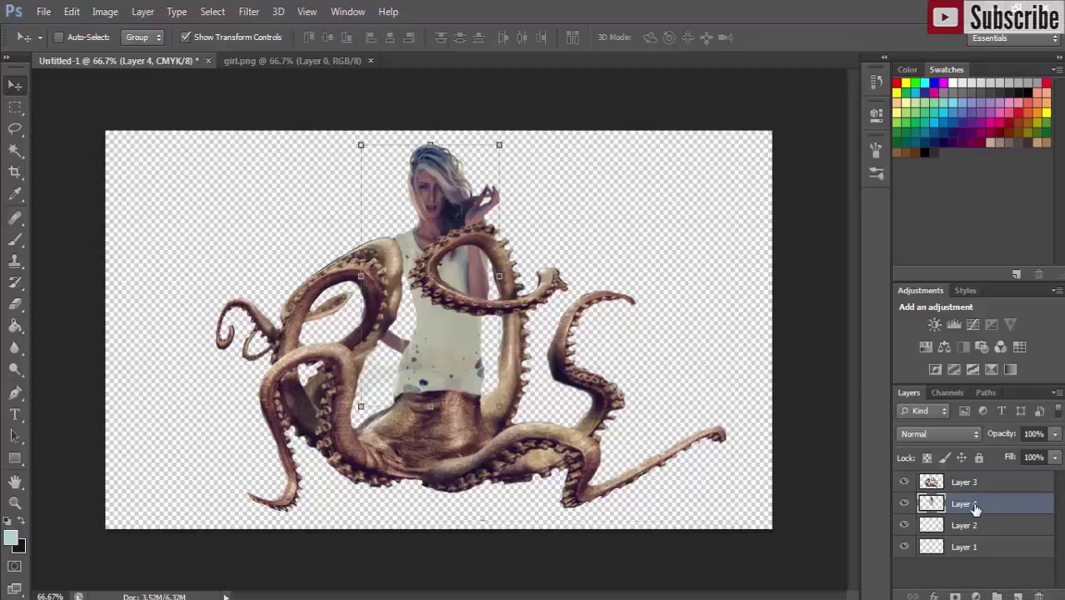
pyautogui.moveTo(975, 508); pyautogui.dragTo(975, 479)
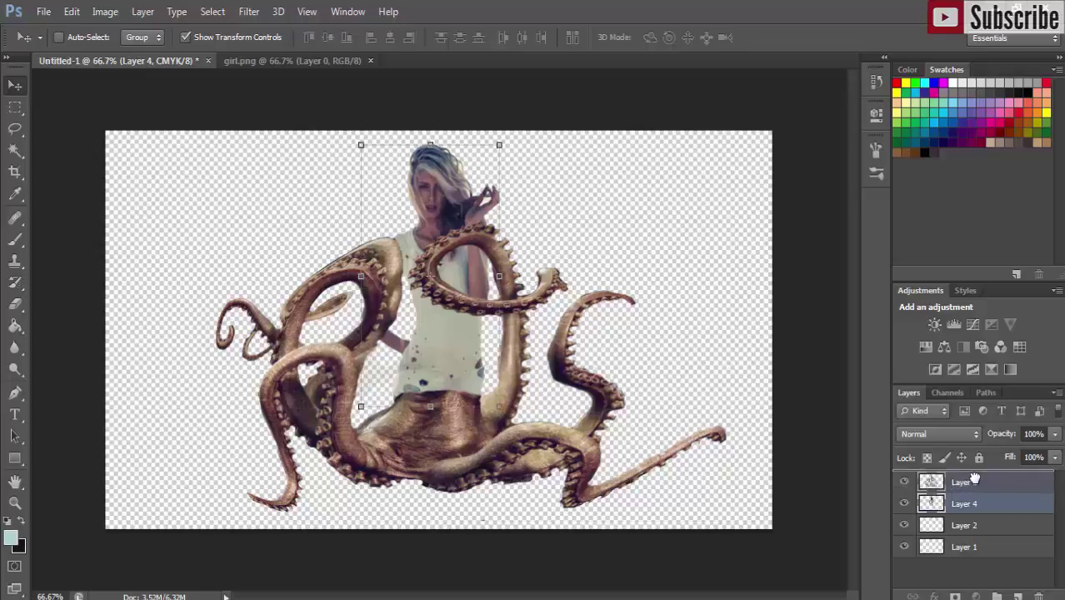
# Softly erase the girl's waist at 13% eraser opacity to blend her into the octopus.
pyautogui.click(15, 304)
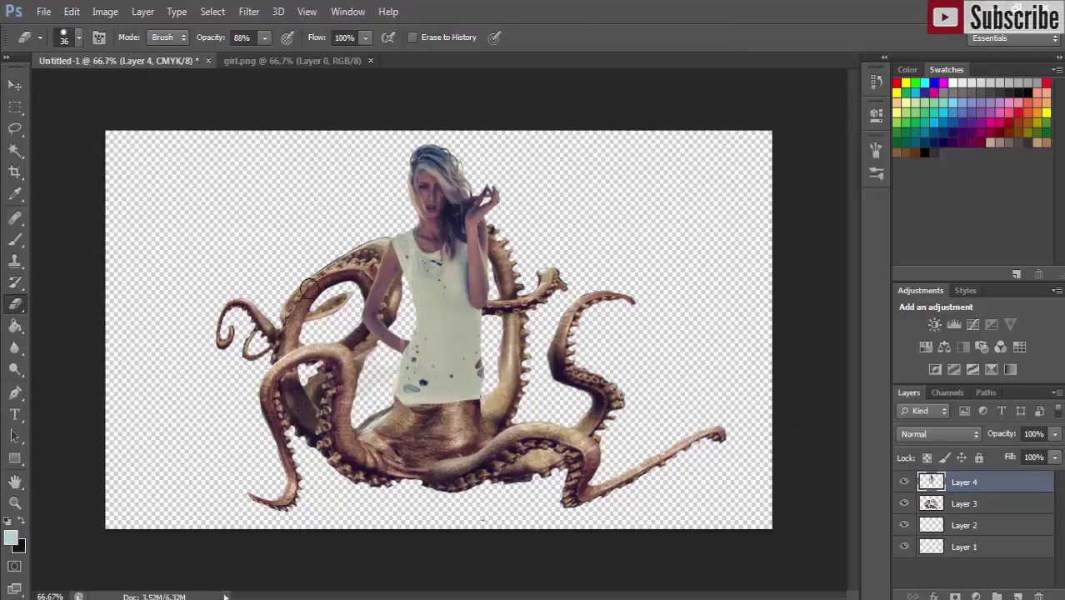
pyautogui.click(266, 37)
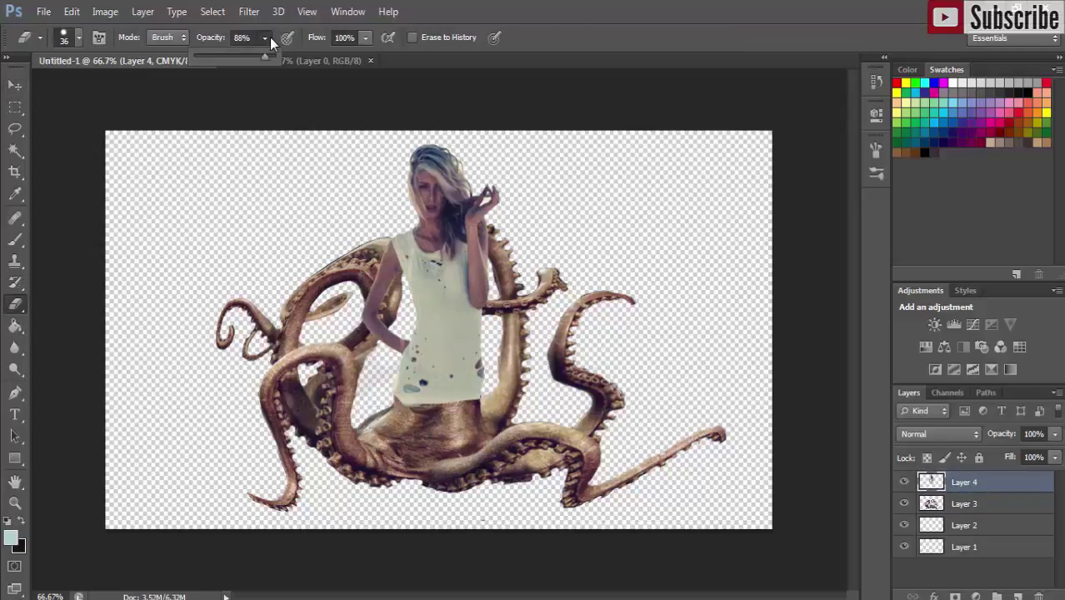
pyautogui.click(406, 412)
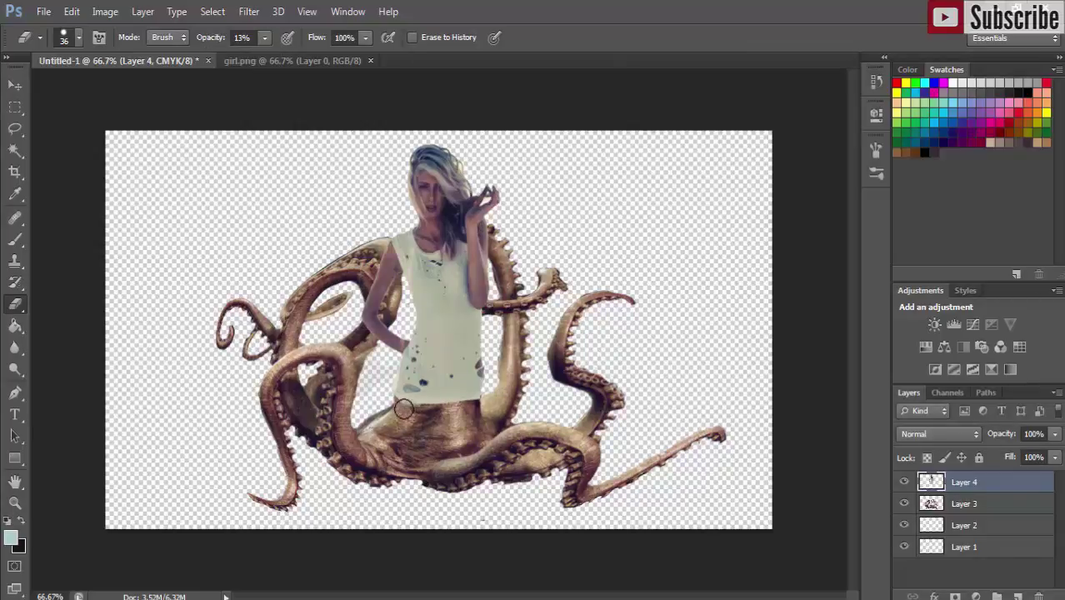
pyautogui.moveTo(409, 409); pyautogui.dragTo(464, 407)
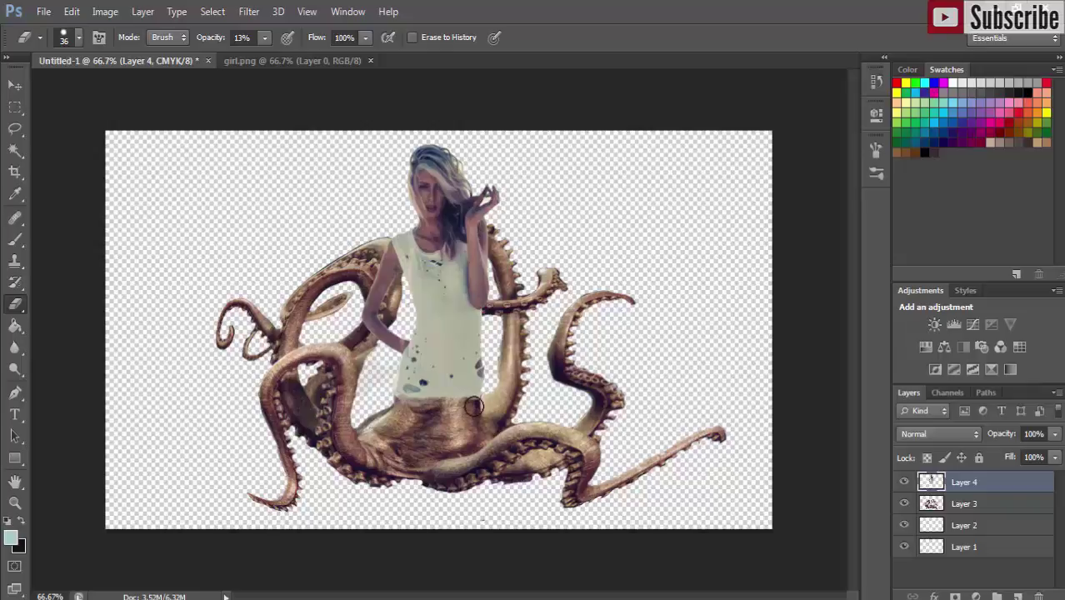
pyautogui.moveTo(477, 406)
pyautogui.mouseDown()
pyautogui.moveTo(410, 408)
pyautogui.moveTo(422, 400)
pyautogui.mouseUp()
pyautogui.click(15, 85)
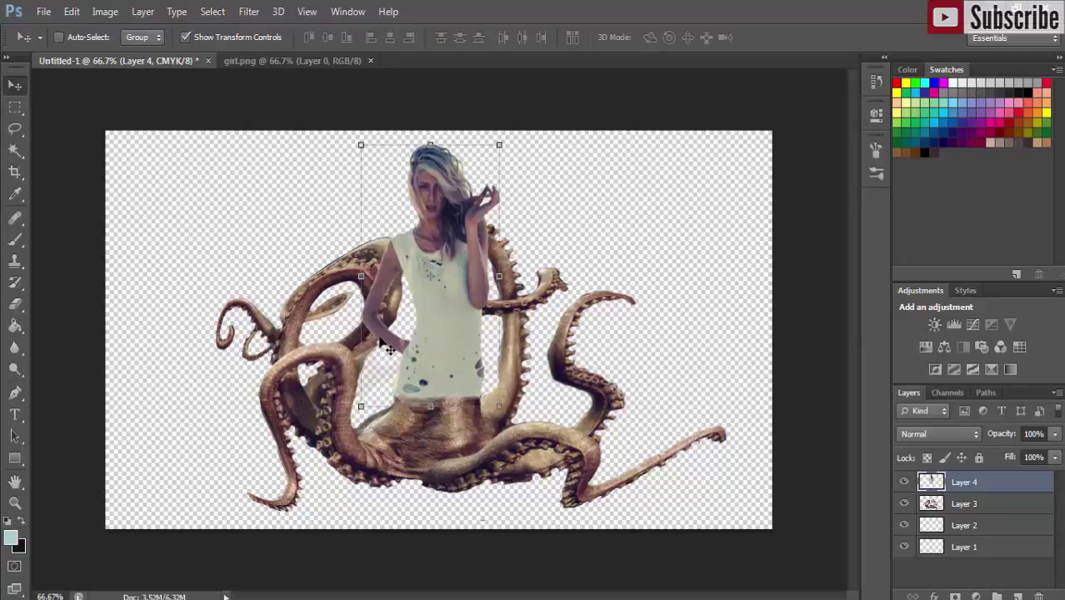
pyautogui.press('m')
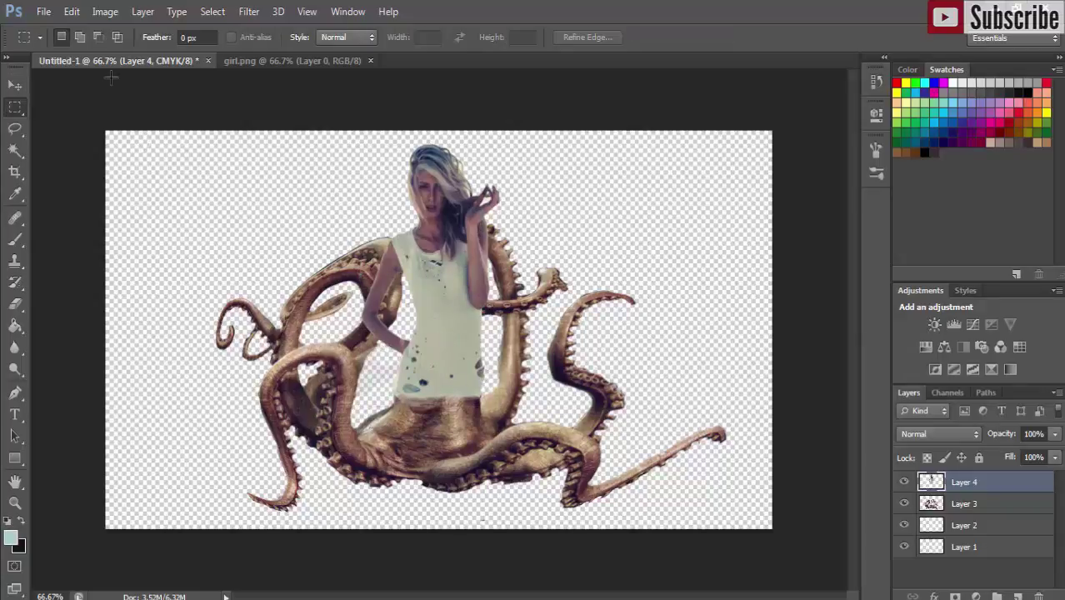
# Open coral1.png and float its window over the composite.
pyautogui.click(44, 12)
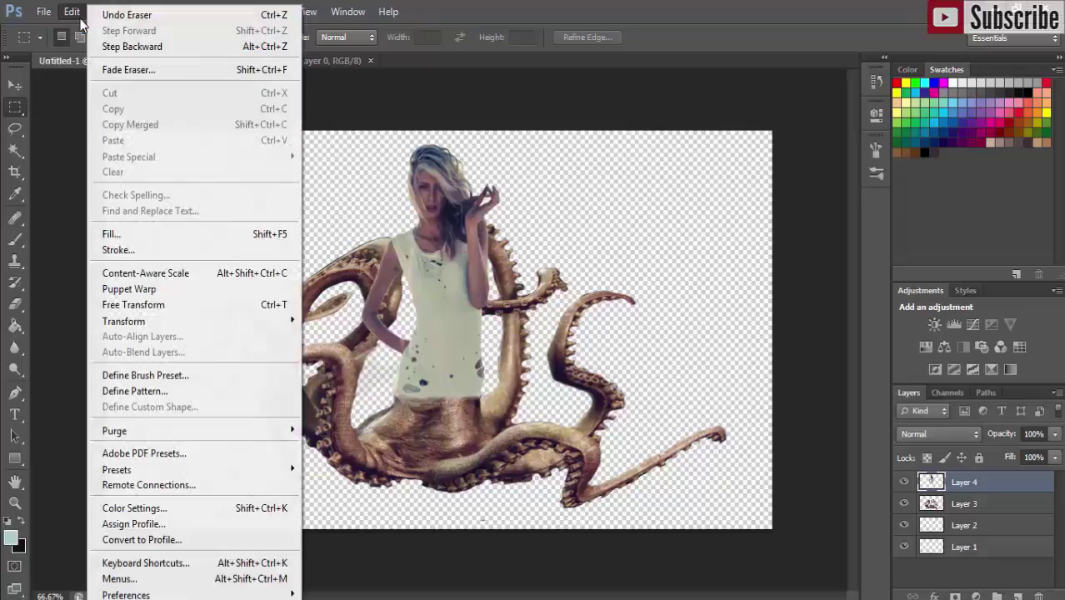
pyautogui.click(39, 46)
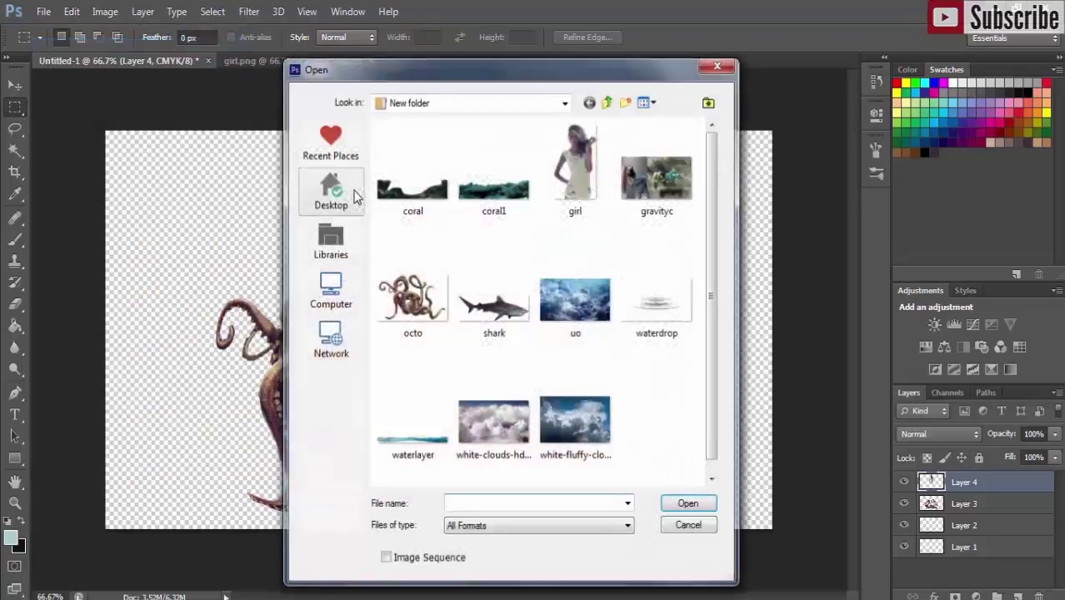
pyautogui.click(471, 196)
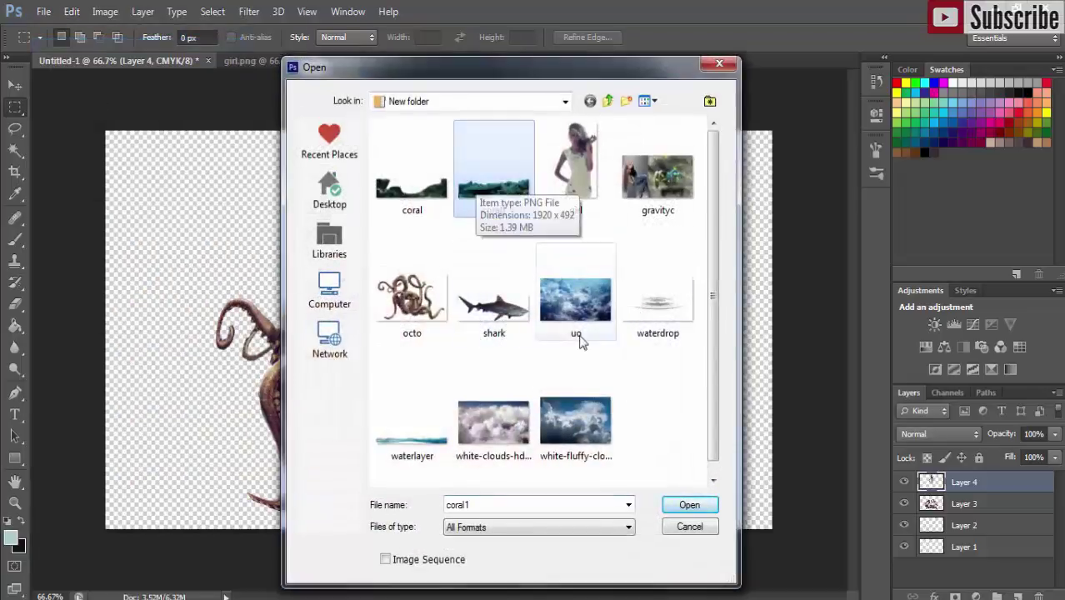
pyautogui.click(689, 504)
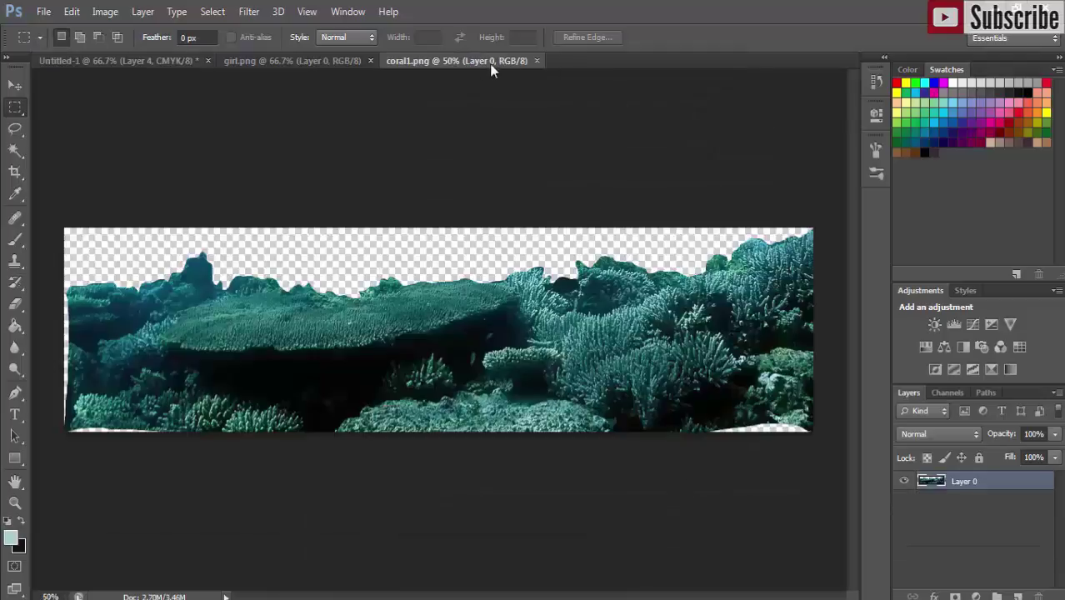
pyautogui.moveTo(467, 61); pyautogui.dragTo(468, 106)
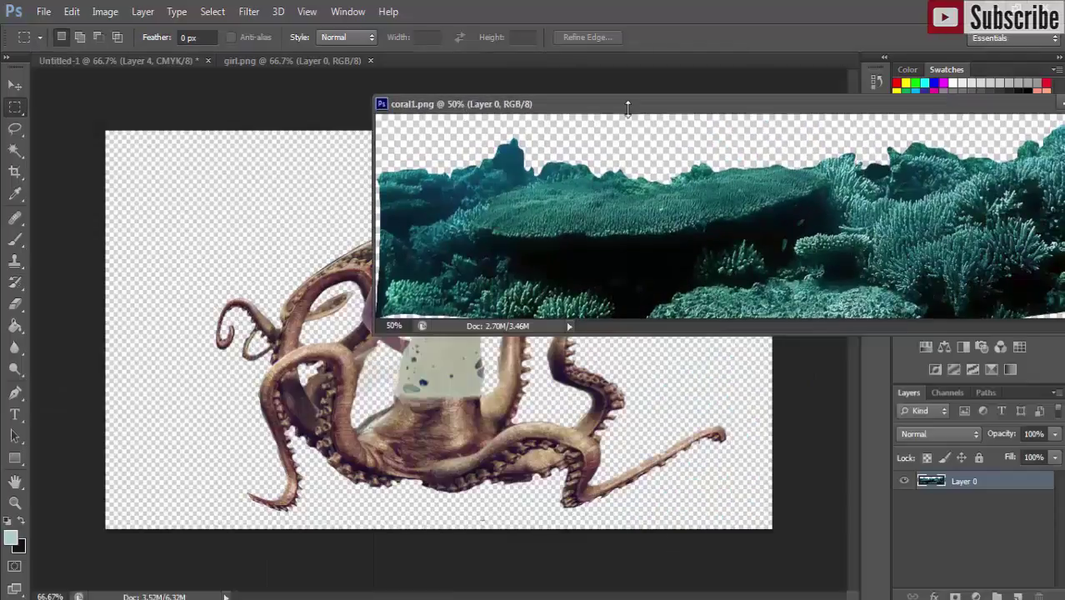
pyautogui.doubleClick(620, 125)
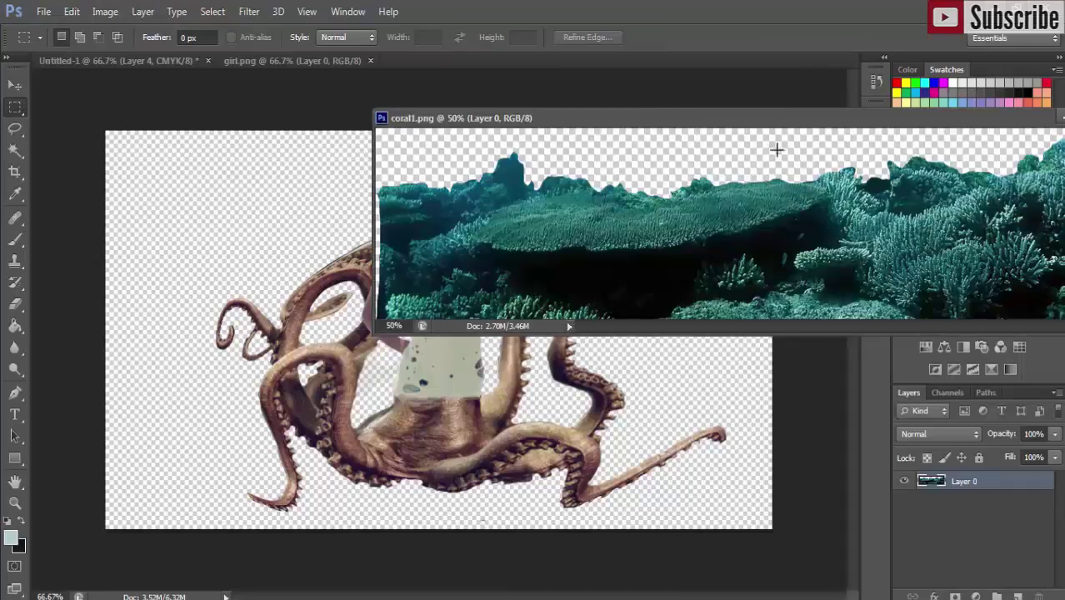
# Copy the coral into the composite as Layer 5, sized as a strip along the bottom.
pyautogui.click(14, 87)
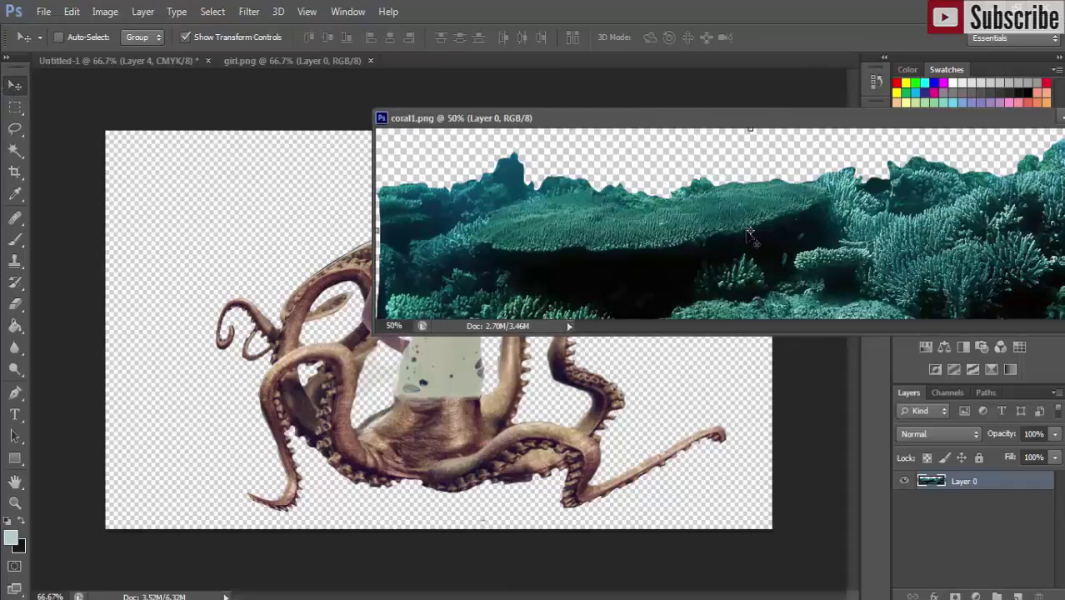
pyautogui.moveTo(750, 236); pyautogui.dragTo(527, 410)
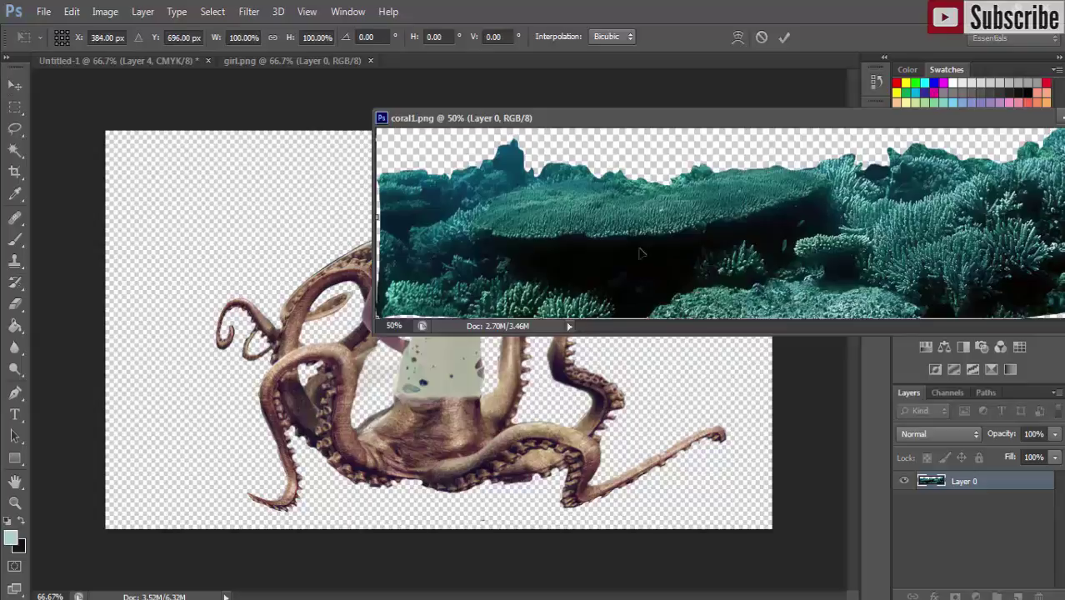
pyautogui.moveTo(640, 254); pyautogui.dragTo(502, 445)
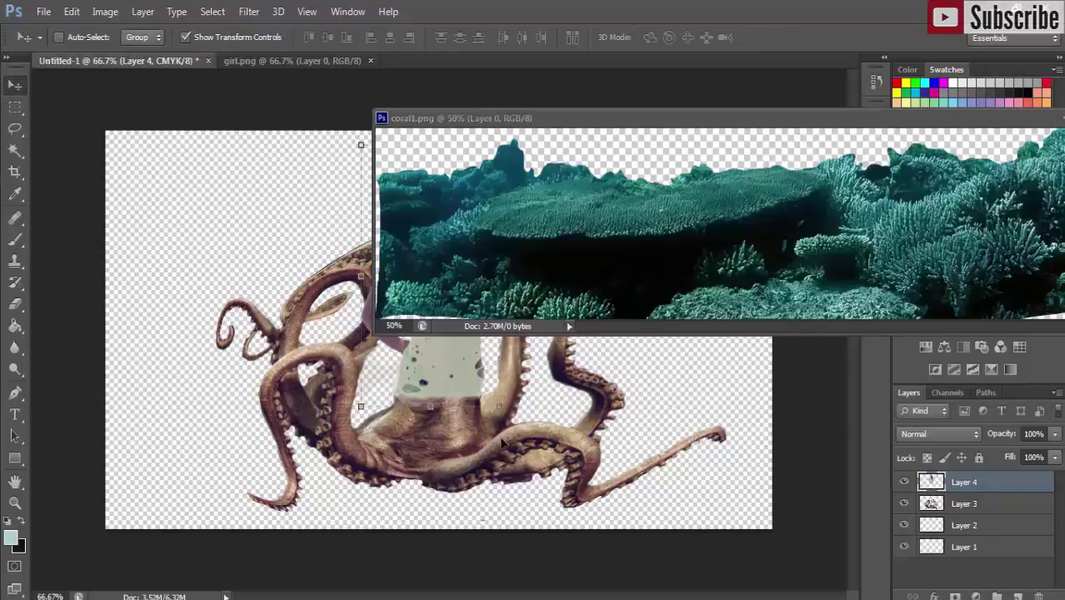
pyautogui.moveTo(614, 232); pyautogui.dragTo(511, 452)
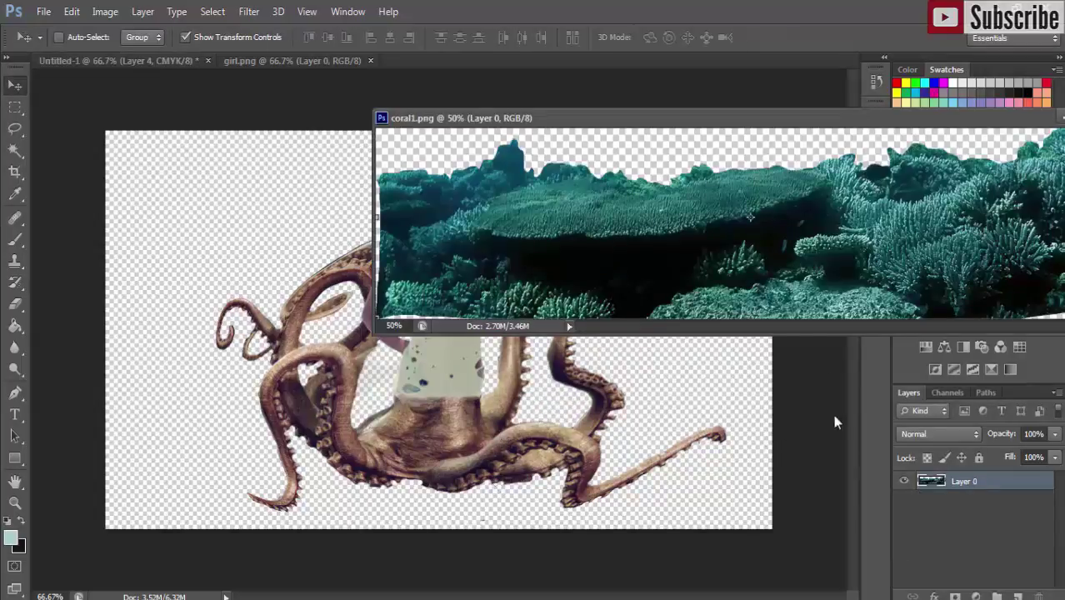
pyautogui.moveTo(700, 206); pyautogui.dragTo(630, 398)
pyautogui.moveTo(602, 467)
pyautogui.mouseDown()
pyautogui.moveTo(613, 433)
pyautogui.moveTo(594, 435)
pyautogui.mouseUp()
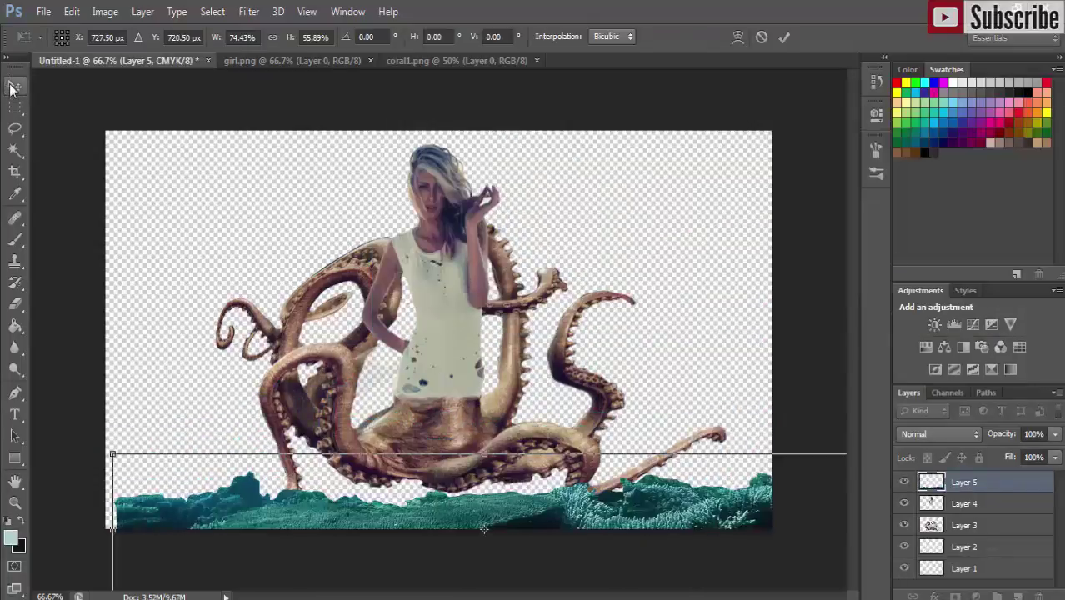
pyautogui.click(13, 88)
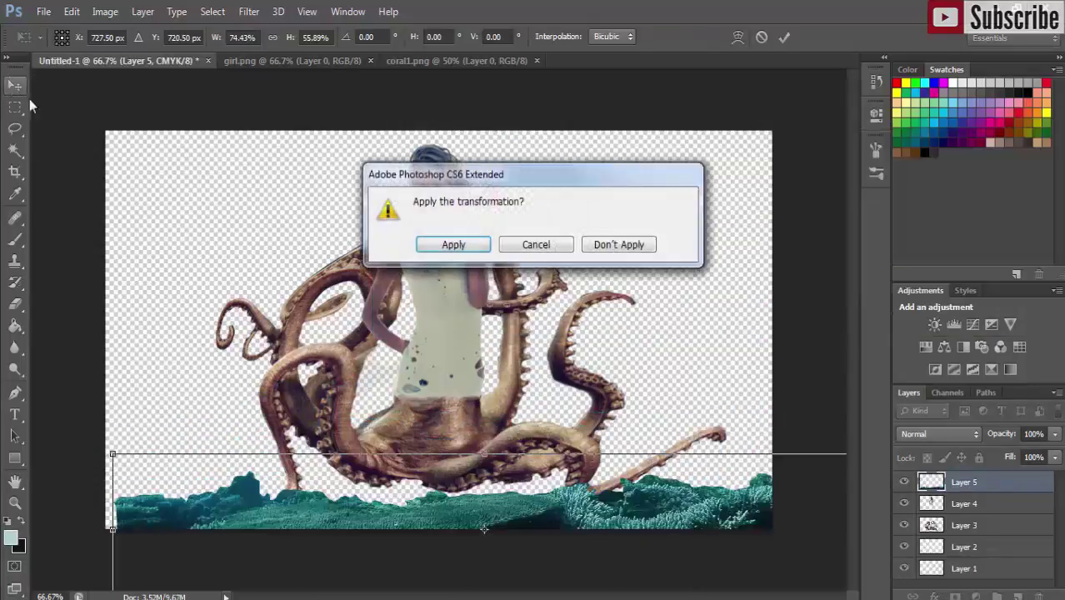
pyautogui.click(450, 245)
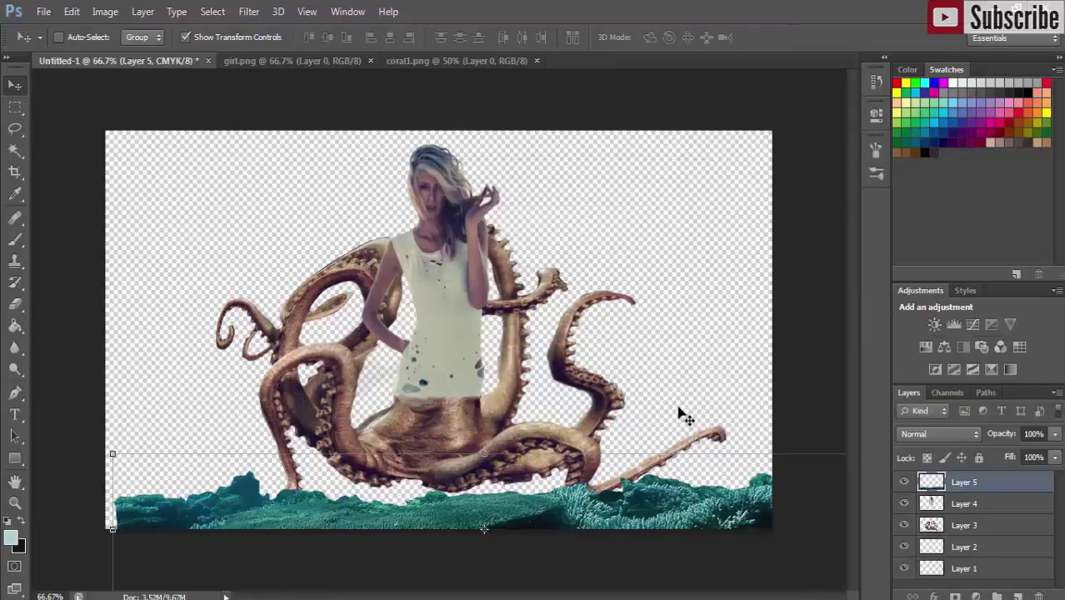
pyautogui.moveTo(550, 513); pyautogui.dragTo(477, 522)
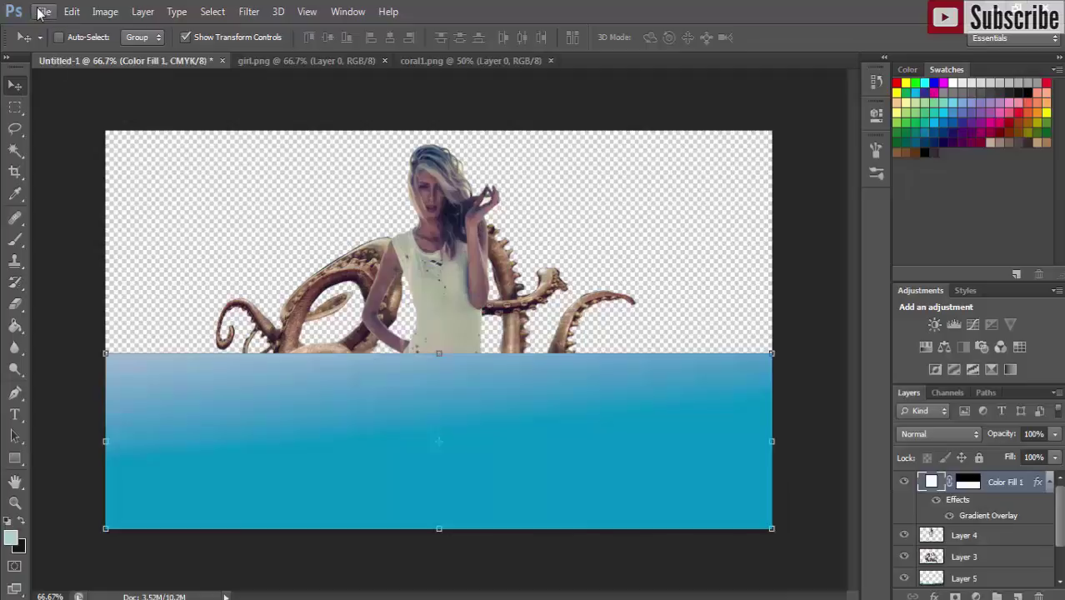
# Open waterlayer.png and copy the water strip into the composite as Layer 6.
pyautogui.click(43, 12)
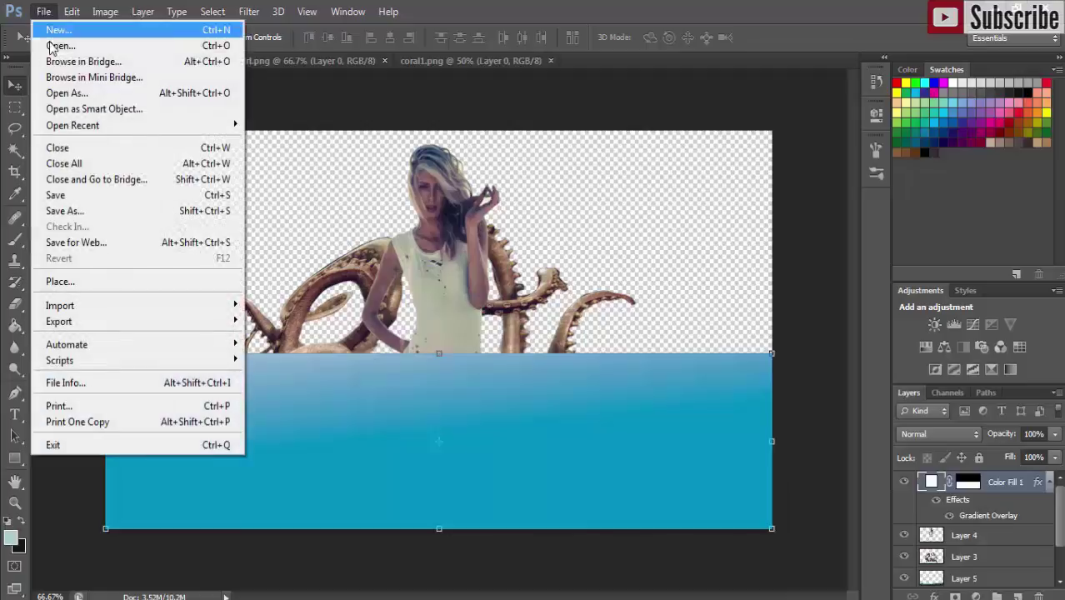
pyautogui.click(52, 46)
pyautogui.click(416, 446)
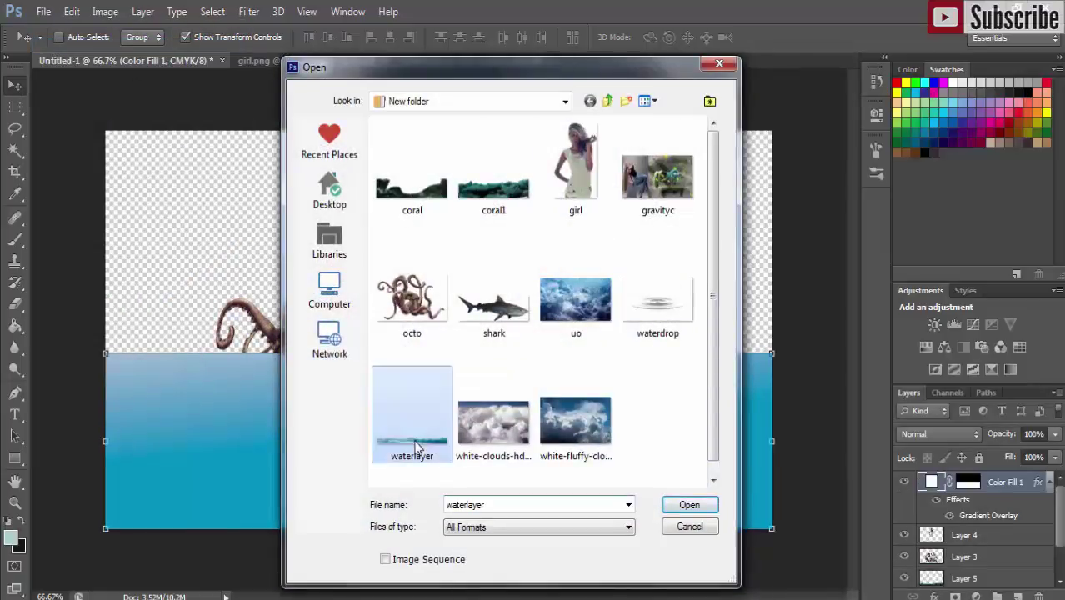
pyautogui.click(689, 505)
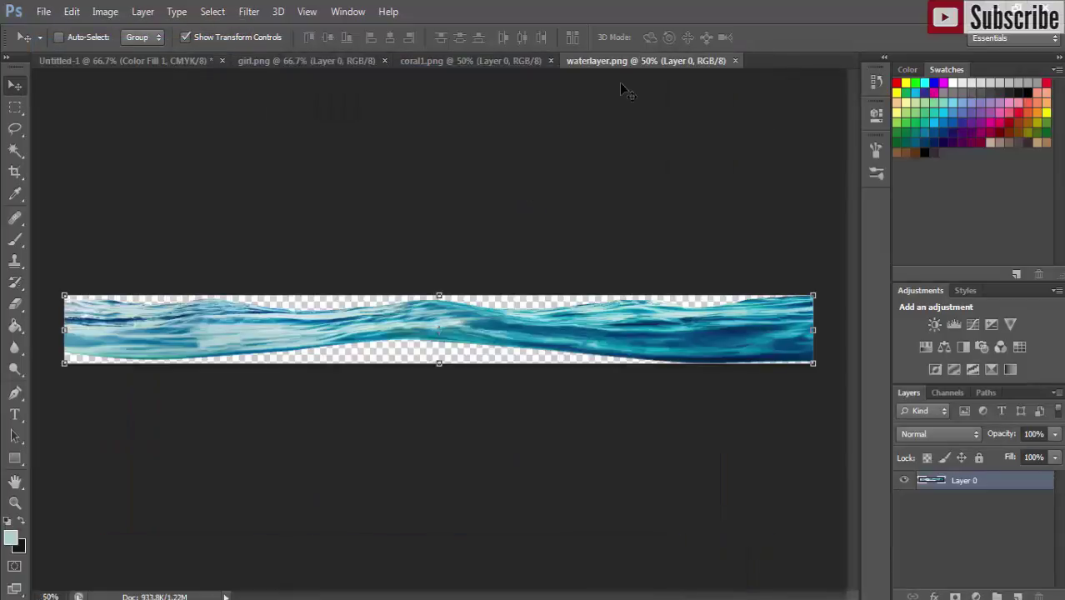
pyautogui.moveTo(630, 65)
pyautogui.mouseDown()
pyautogui.moveTo(614, 115)
pyautogui.moveTo(657, 126)
pyautogui.mouseUp()
pyautogui.moveTo(736, 185)
pyautogui.mouseDown()
pyautogui.moveTo(464, 353)
pyautogui.moveTo(406, 351)
pyautogui.mouseUp()
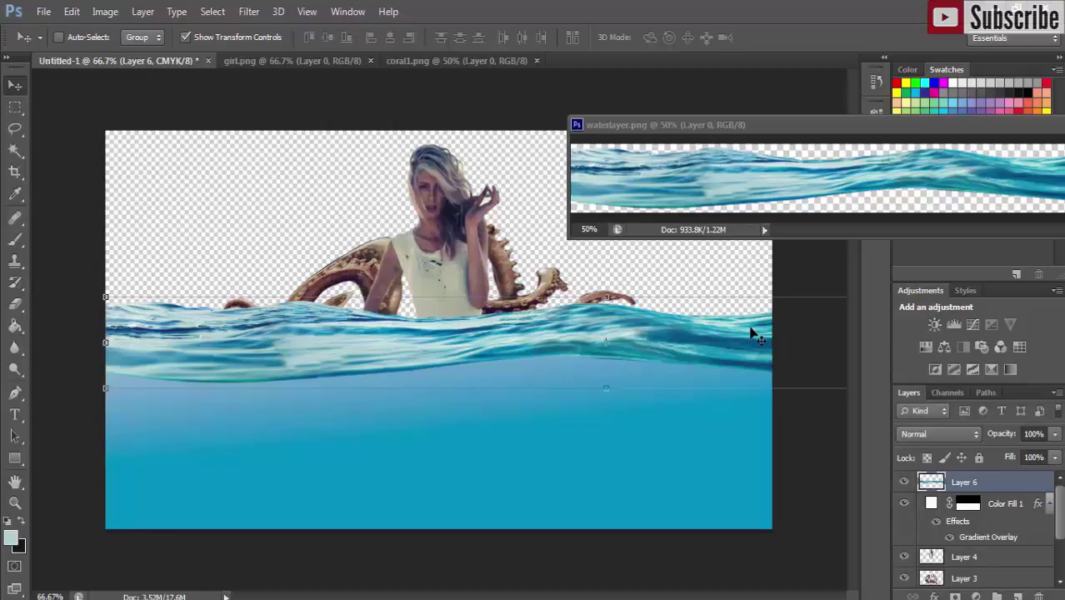
# Scale the water strip to span the canvas, with its surface at the woman's waist.
pyautogui.moveTo(756, 331); pyautogui.dragTo(510, 326)
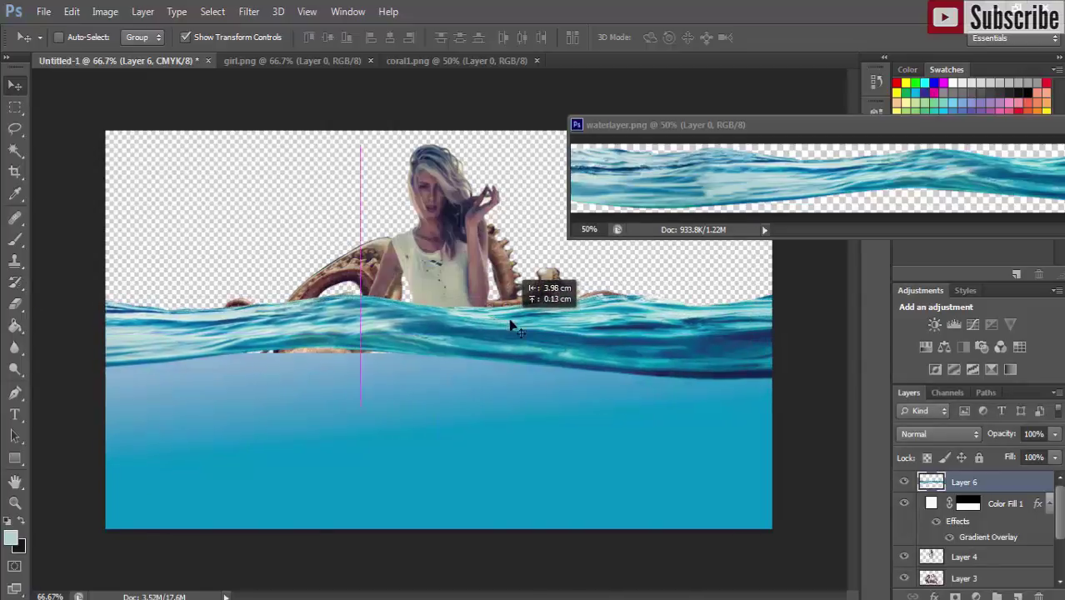
pyautogui.moveTo(622, 349); pyautogui.dragTo(547, 350)
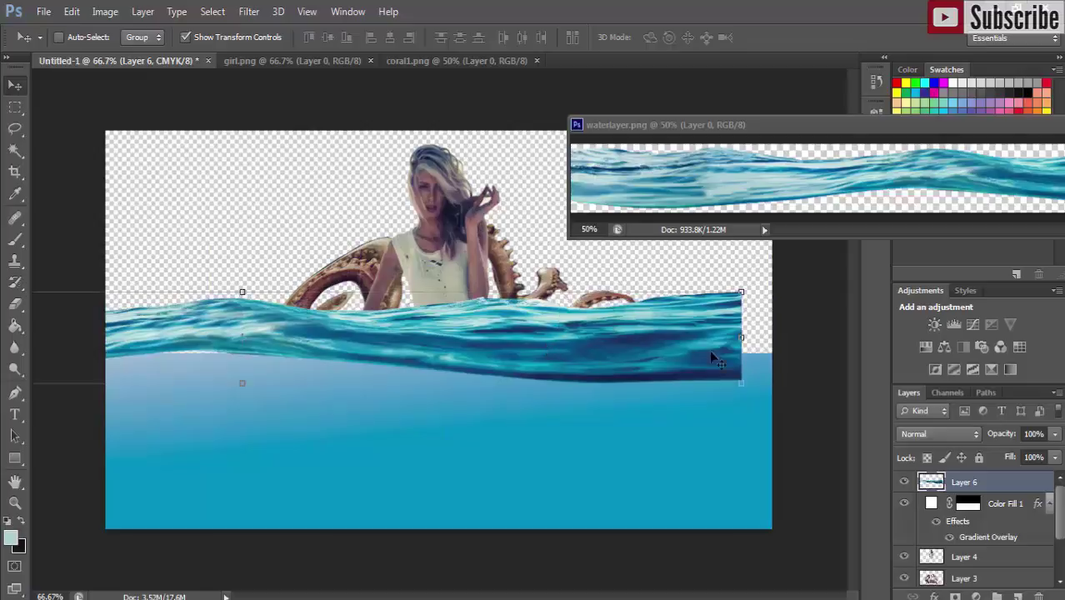
pyautogui.moveTo(741, 338); pyautogui.dragTo(493, 338)
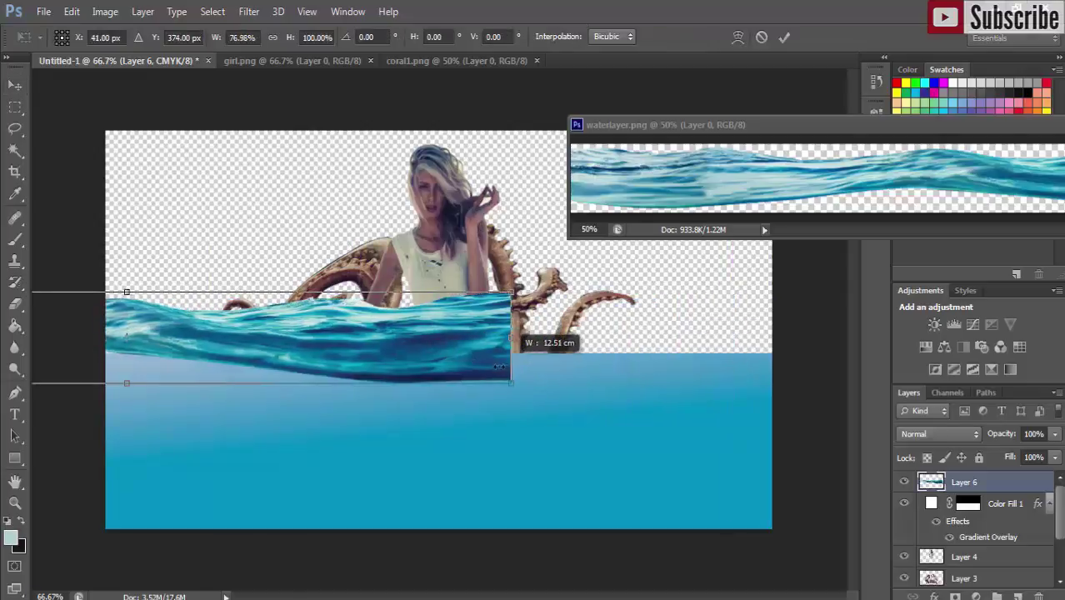
pyautogui.moveTo(400, 352); pyautogui.dragTo(710, 368)
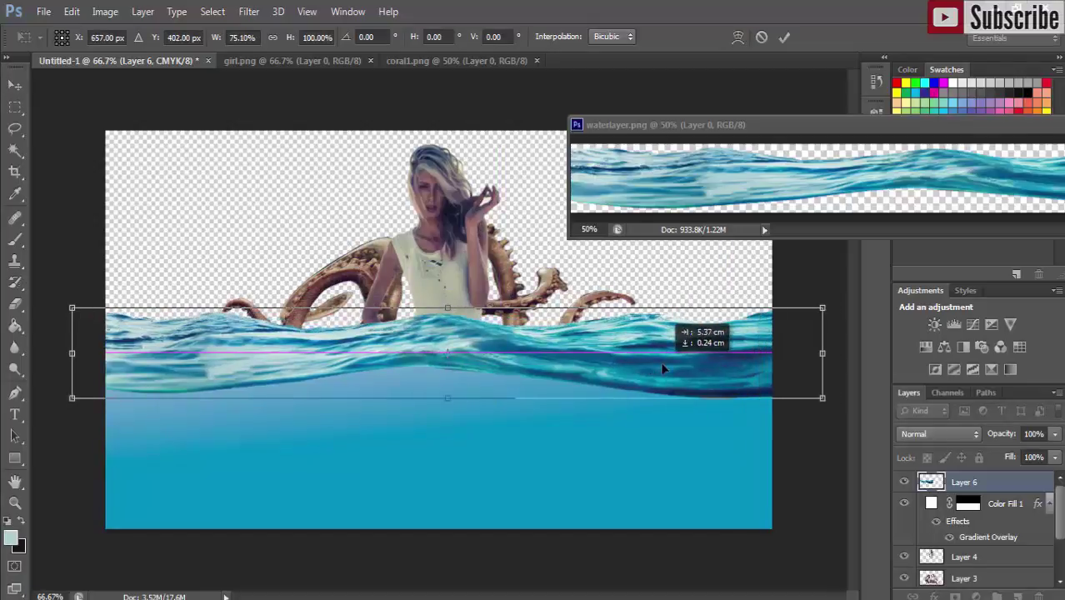
pyautogui.moveTo(710, 368); pyautogui.dragTo(658, 369)
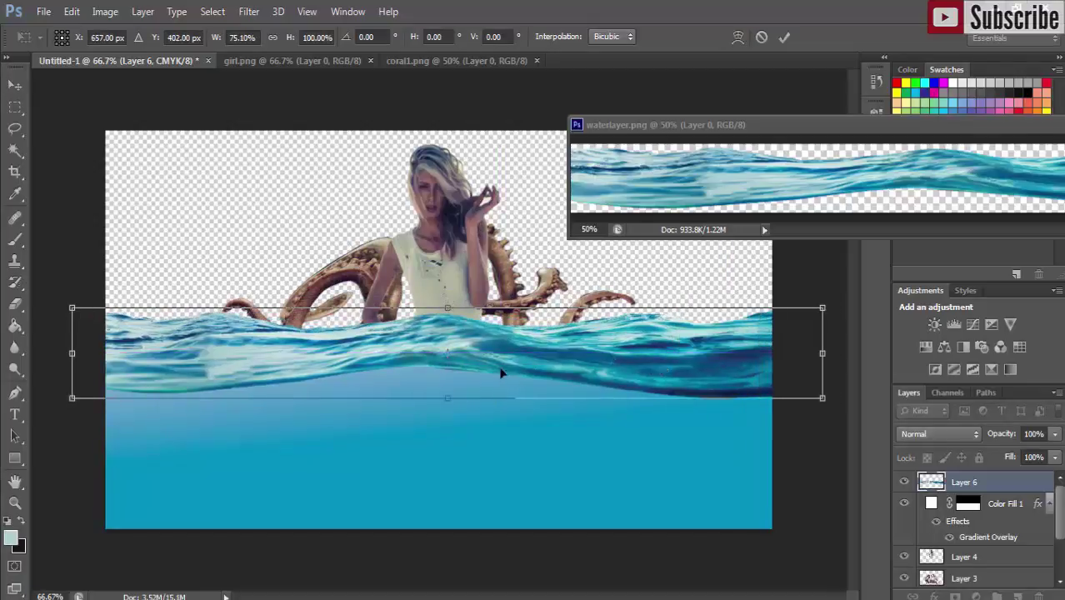
pyautogui.moveTo(501, 374)
pyautogui.mouseDown()
pyautogui.moveTo(503, 351)
pyautogui.moveTo(493, 353)
pyautogui.mouseUp()
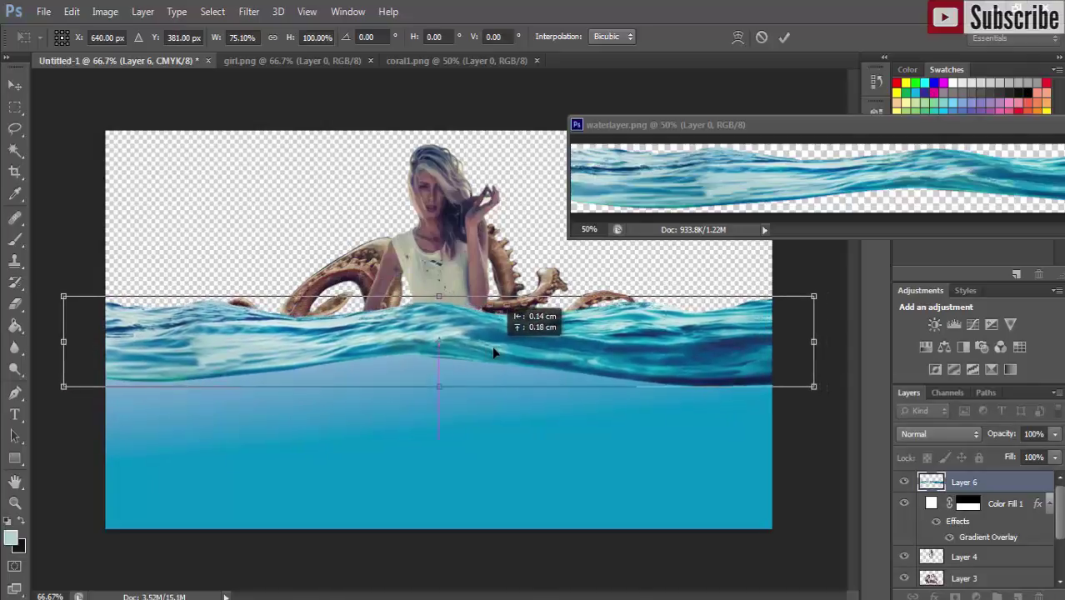
pyautogui.click(15, 85)
# Apply the water transform and lasso the wave crest in front of the tentacles.
pyautogui.click(458, 247)
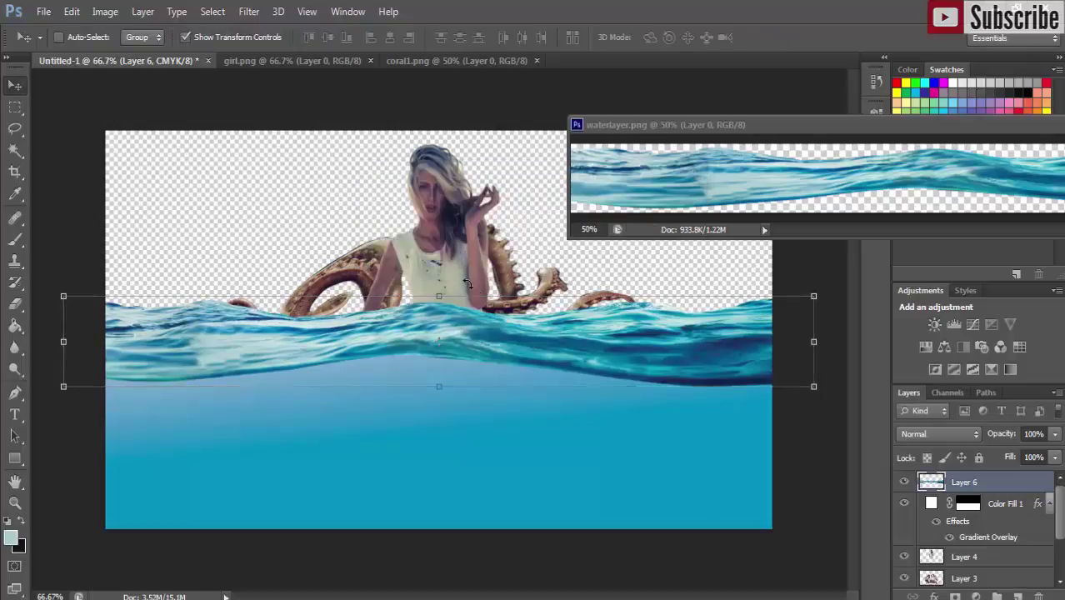
pyautogui.click(15, 129)
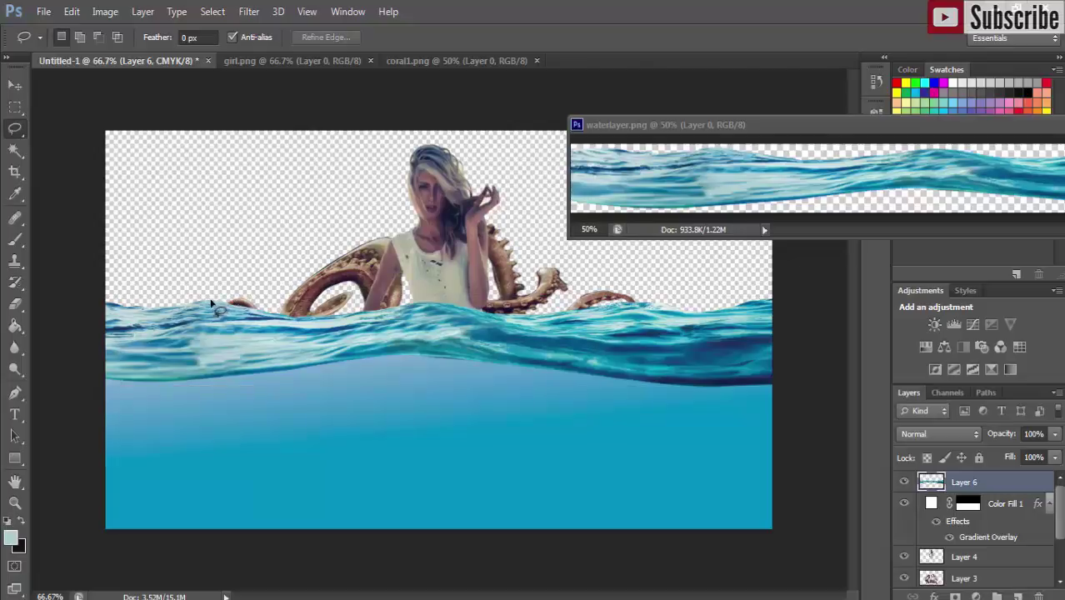
pyautogui.moveTo(215, 313)
pyautogui.mouseDown()
pyautogui.moveTo(334, 334)
pyautogui.moveTo(476, 331)
pyautogui.mouseUp()
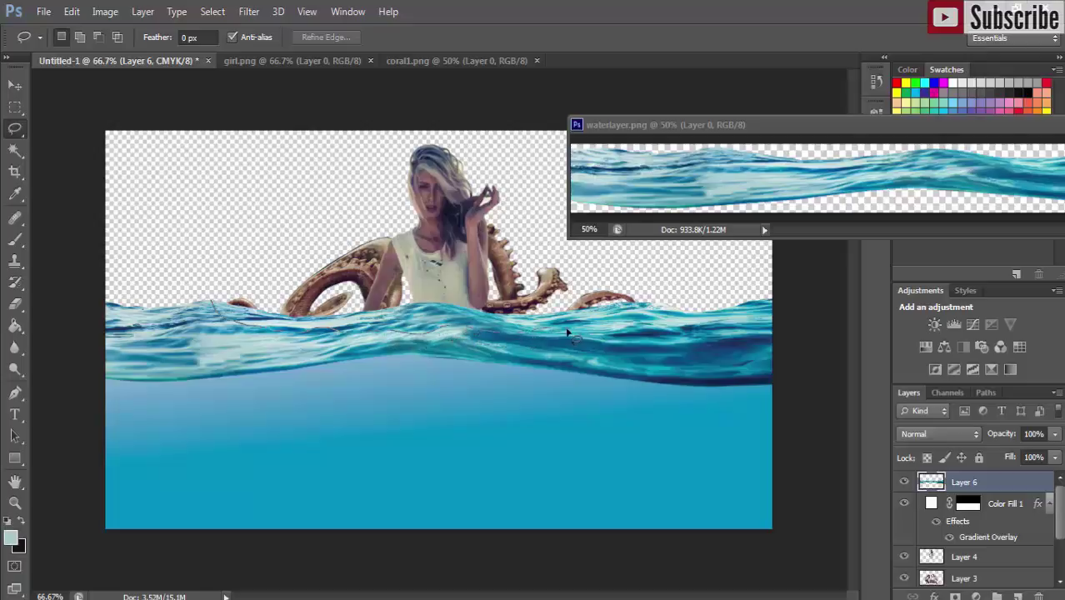
pyautogui.moveTo(598, 330)
pyautogui.mouseDown()
pyautogui.moveTo(638, 324)
pyautogui.moveTo(648, 296)
pyautogui.moveTo(623, 288)
pyautogui.moveTo(320, 304)
pyautogui.moveTo(227, 292)
pyautogui.moveTo(217, 312)
pyautogui.mouseUp()
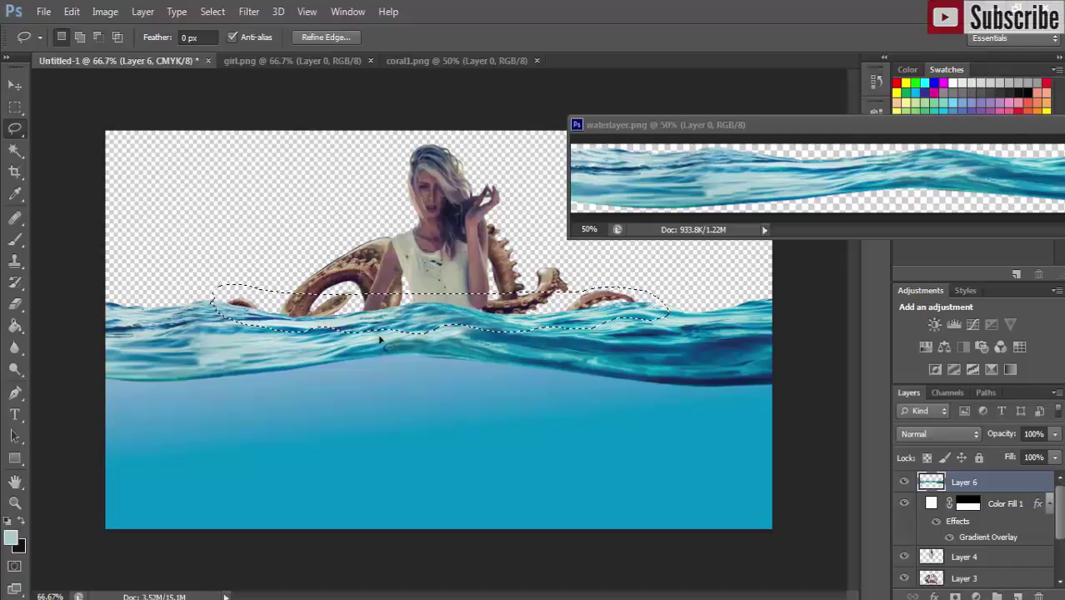
pyautogui.press('v')
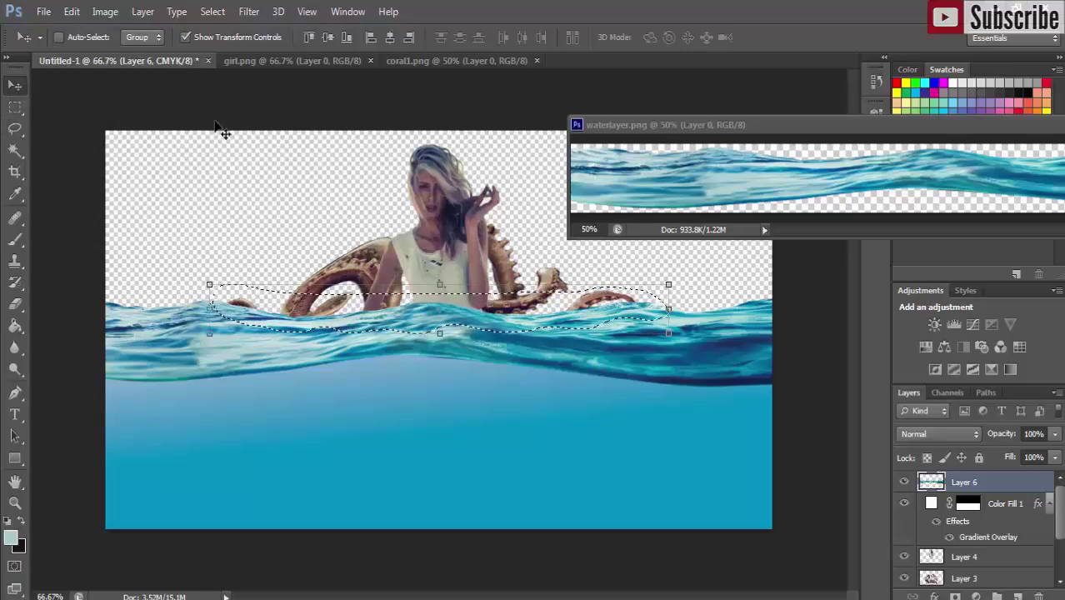
# Cut the selected wave crest and paste it back as Layer 7.
pyautogui.click(71, 11)
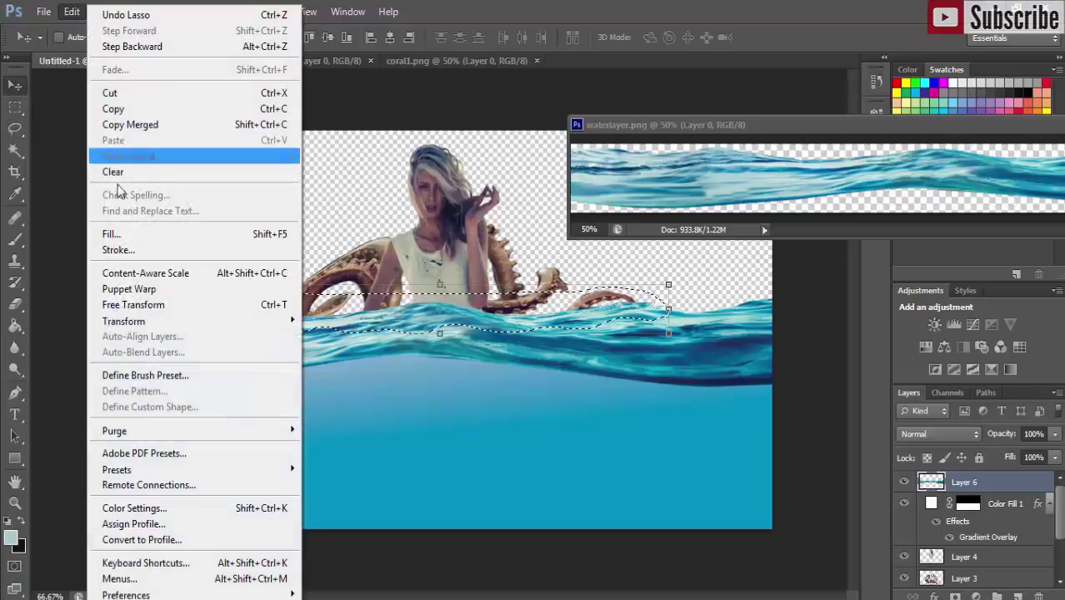
pyautogui.click(117, 94)
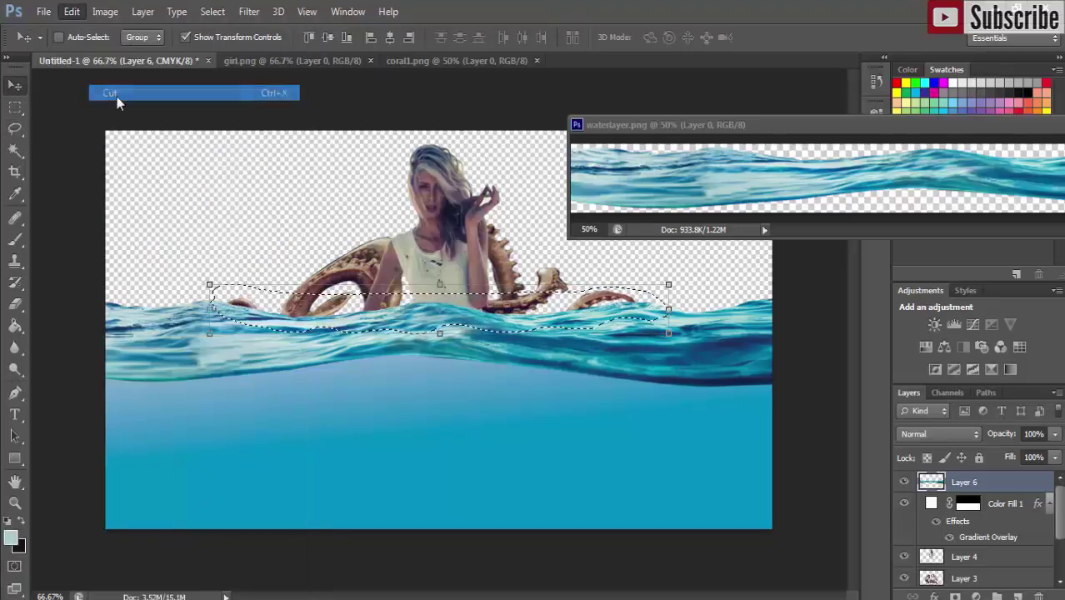
pyautogui.click(71, 12)
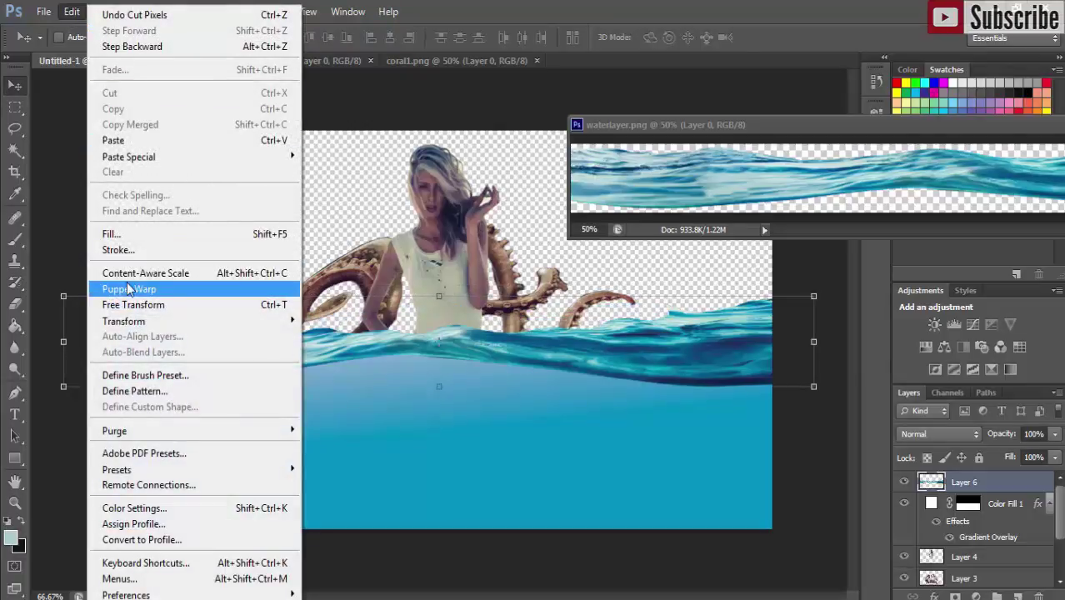
pyautogui.click(123, 144)
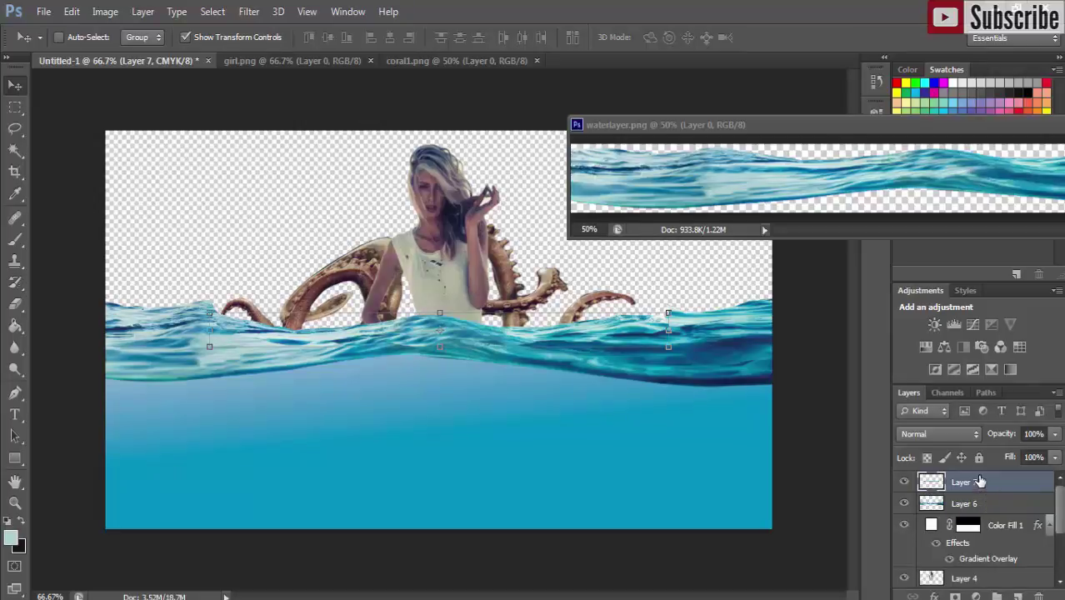
# Move Layer 7 down between Layer 5 and Layer 2, then nudge it slightly upward.
pyautogui.moveTo(980, 482); pyautogui.dragTo(979, 552)
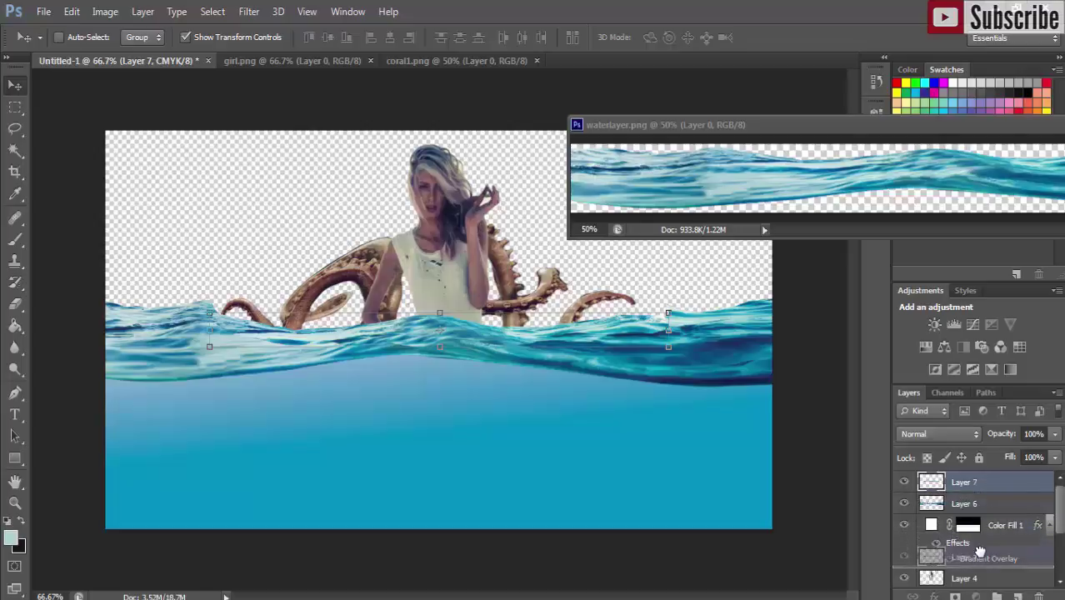
pyautogui.moveTo(980, 551); pyautogui.dragTo(985, 576)
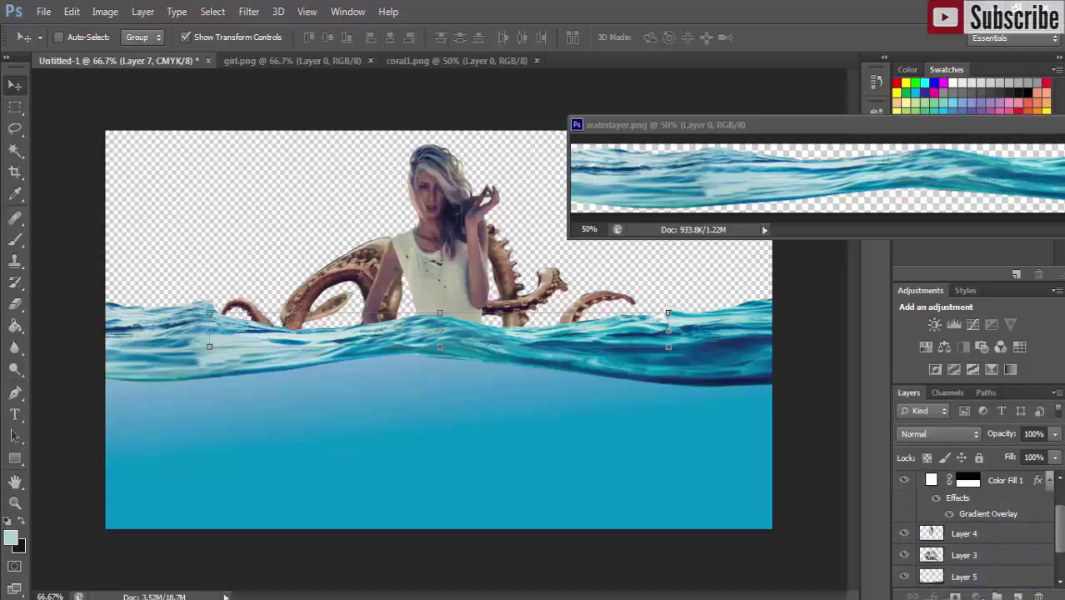
pyautogui.moveTo(985, 577)
pyautogui.mouseDown()
pyautogui.moveTo(990, 540)
pyautogui.moveTo(984, 566)
pyautogui.mouseUp()
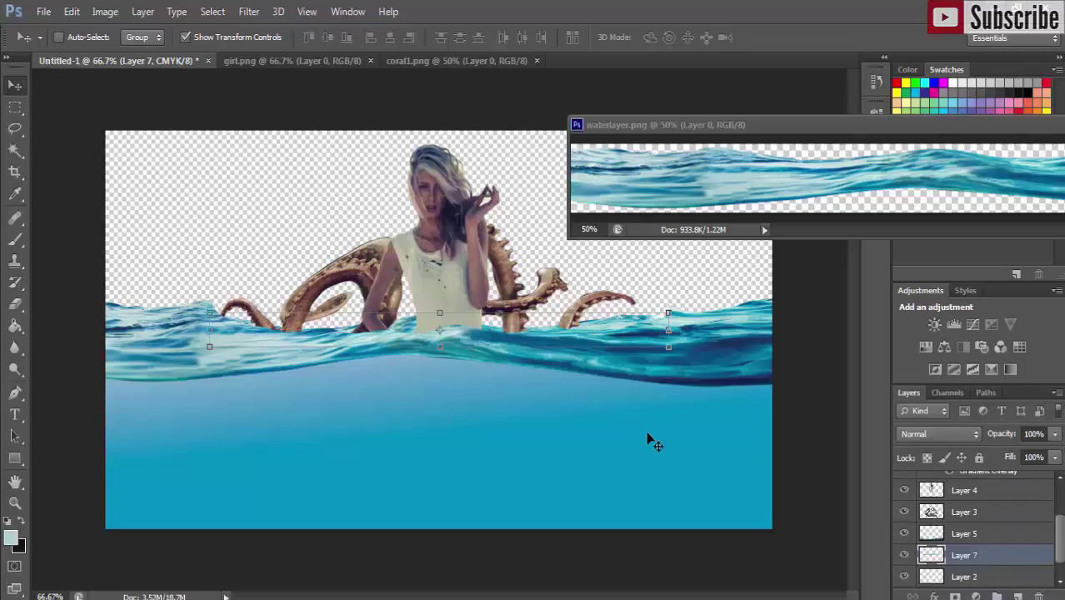
pyautogui.press('Up')
pyautogui.press('Up')
pyautogui.press('Up')
pyautogui.press('Up')
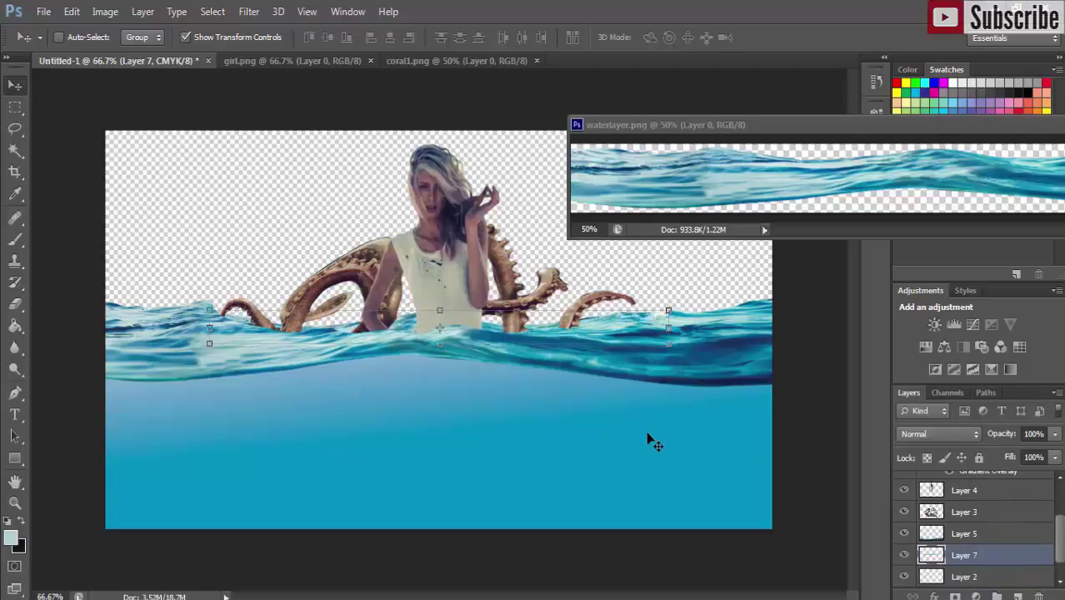
pyautogui.press('Up')
pyautogui.press('Up')
pyautogui.press('Up')
pyautogui.press('Up')
pyautogui.press('Up')
pyautogui.press('Up')
pyautogui.press('Up')
pyautogui.press('Up')
pyautogui.press('Up')
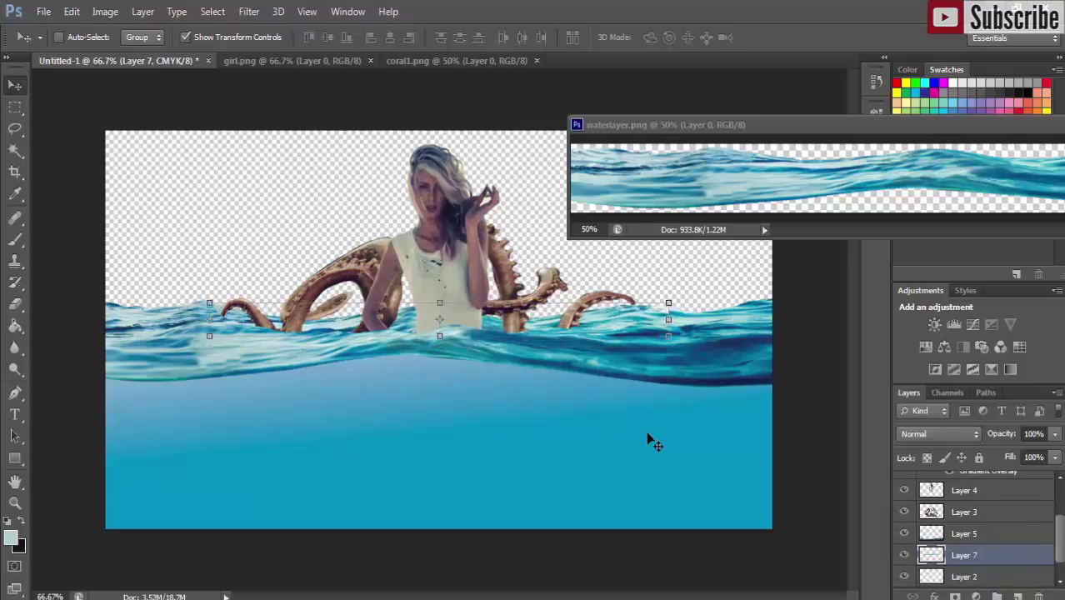
pyautogui.press('Up')
pyautogui.press('Up')
pyautogui.press('Up')
pyautogui.press('Up')
pyautogui.press('Up')
pyautogui.press('Up')
pyautogui.press('Up')
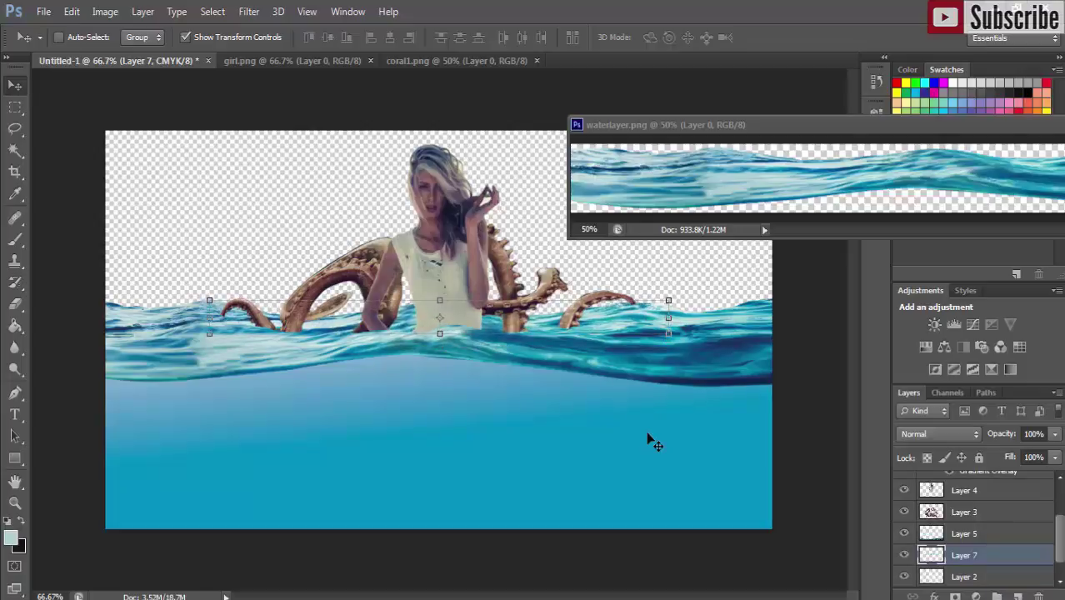
pyautogui.press('Up')
pyautogui.press('Up')
pyautogui.press('Down')
pyautogui.press('Down')
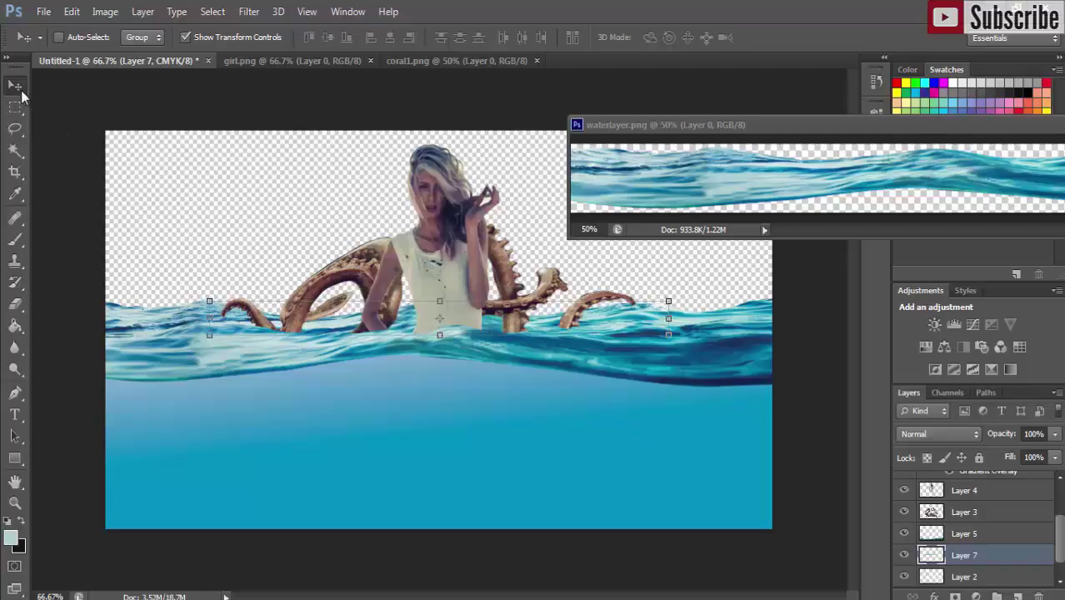
# Set Layer 6's blend mode to Overlay so the octopus shows through the waves.
pyautogui.click(975, 434)
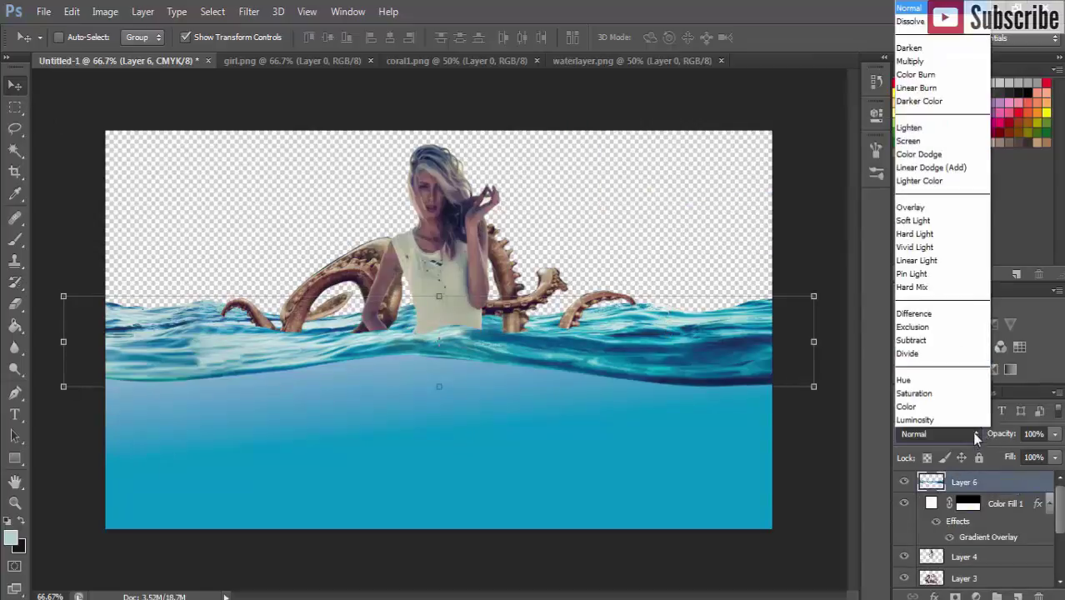
pyautogui.click(924, 211)
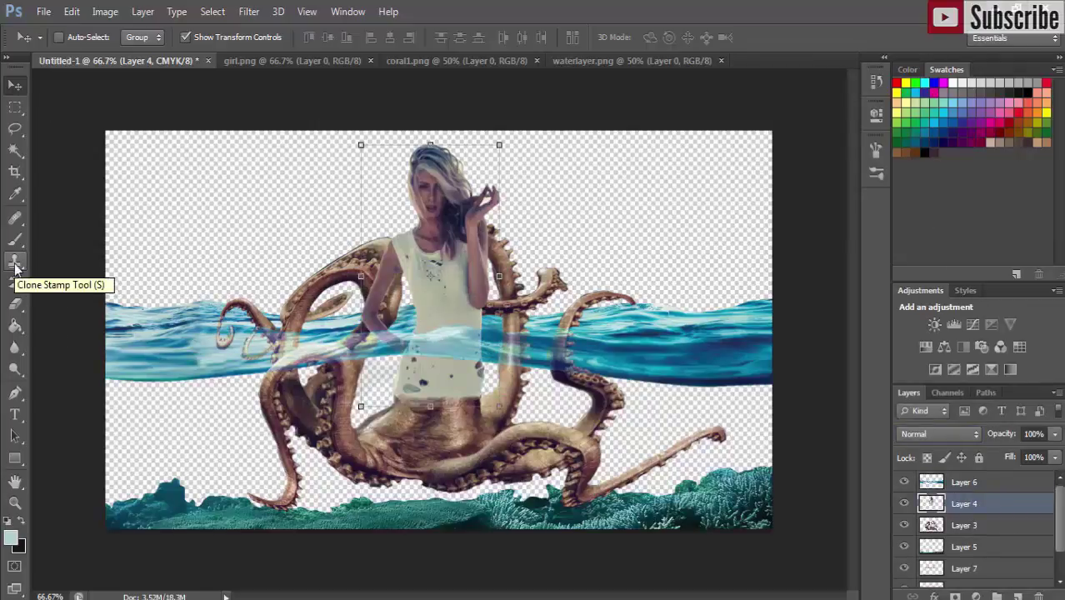
pyautogui.click(14, 264)
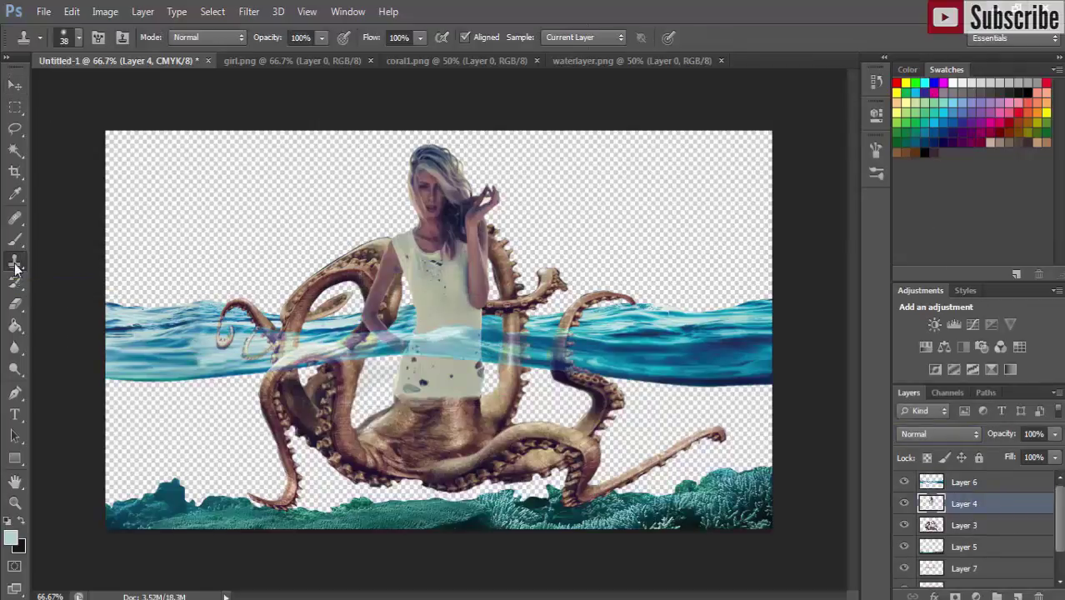
# Select the octopus Layer 3 and move it above the woman's Layer 4.
pyautogui.hotkey('alt', '[')
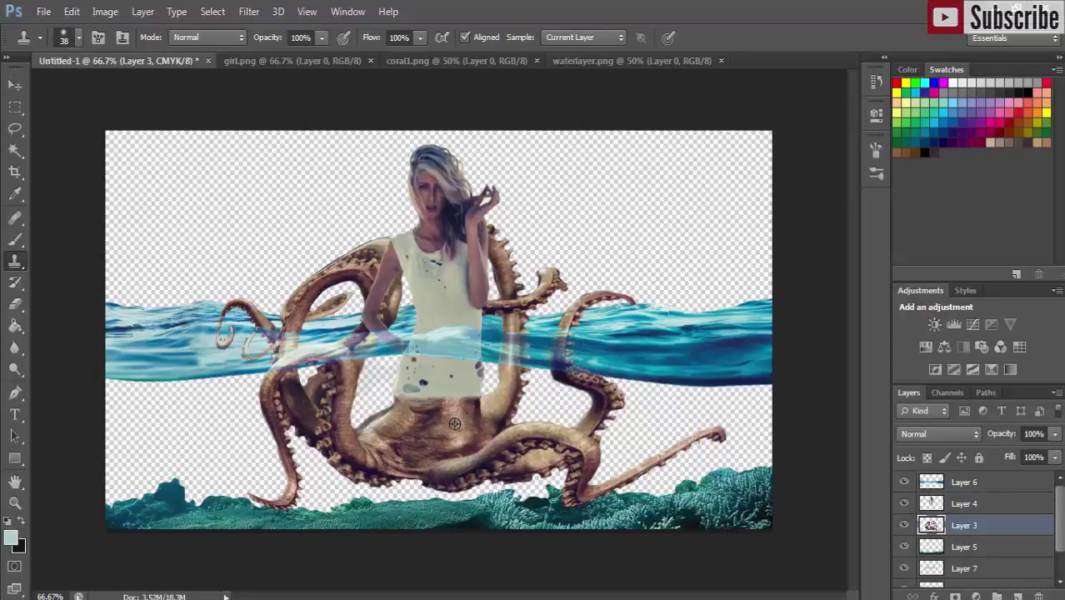
pyautogui.moveTo(452, 406); pyautogui.dragTo(449, 378)
pyautogui.moveTo(971, 525); pyautogui.dragTo(970, 504)
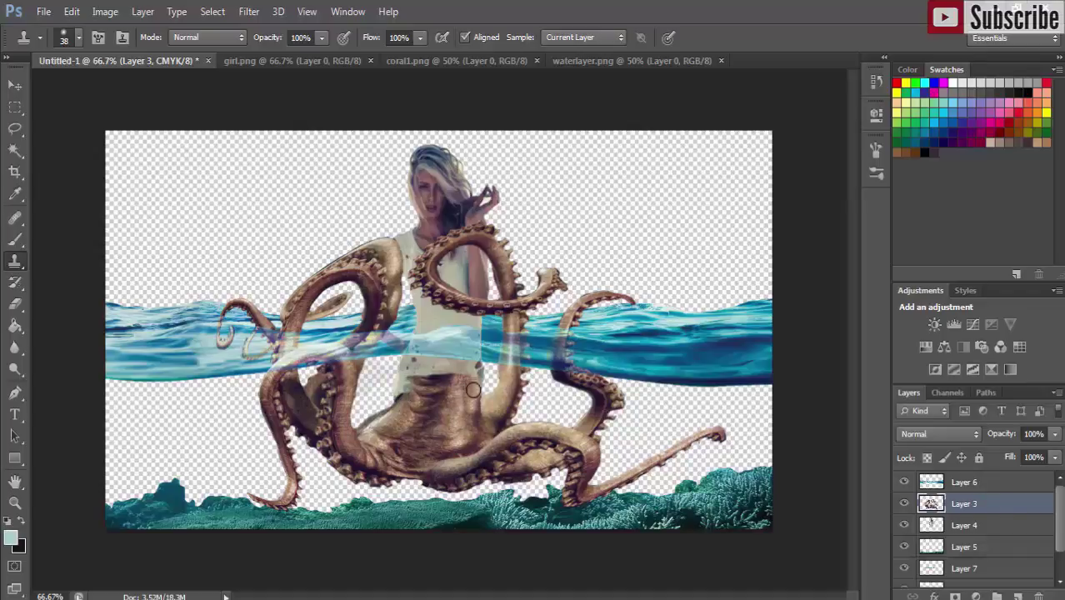
# Clone-stamp octopus skin texture across the woman's belly.
pyautogui.moveTo(472, 389); pyautogui.dragTo(410, 382)
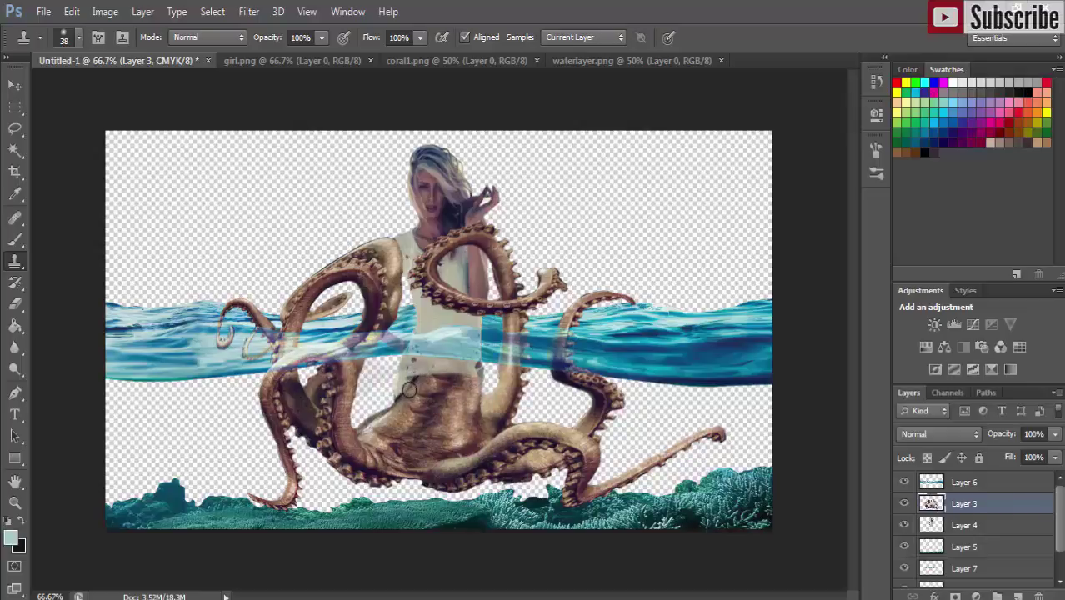
pyautogui.moveTo(410, 389)
pyautogui.mouseDown()
pyautogui.moveTo(448, 369)
pyautogui.moveTo(412, 371)
pyautogui.moveTo(422, 361)
pyautogui.moveTo(419, 374)
pyautogui.moveTo(463, 364)
pyautogui.mouseUp()
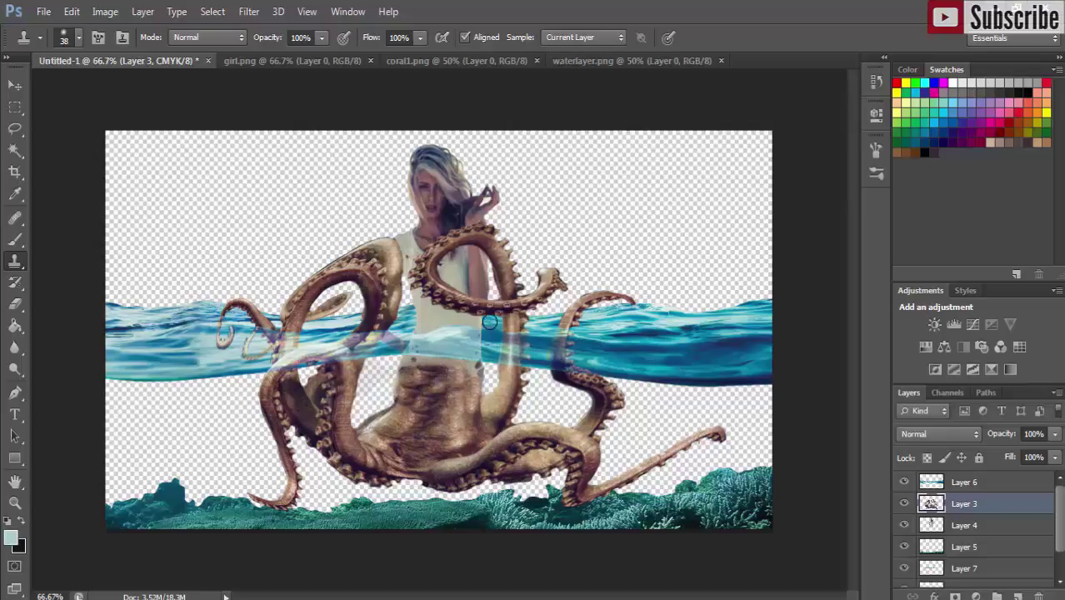
pyautogui.click(418, 369)
pyautogui.click(15, 85)
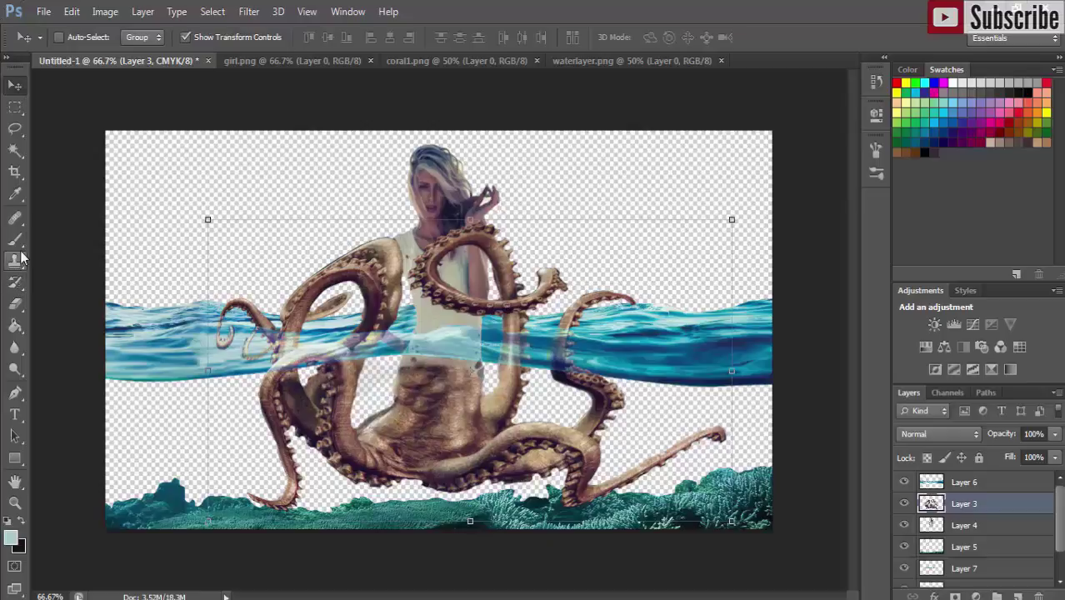
# Lasso the curled tentacle and cut and paste it onto its own Layer 8.
pyautogui.click(14, 129)
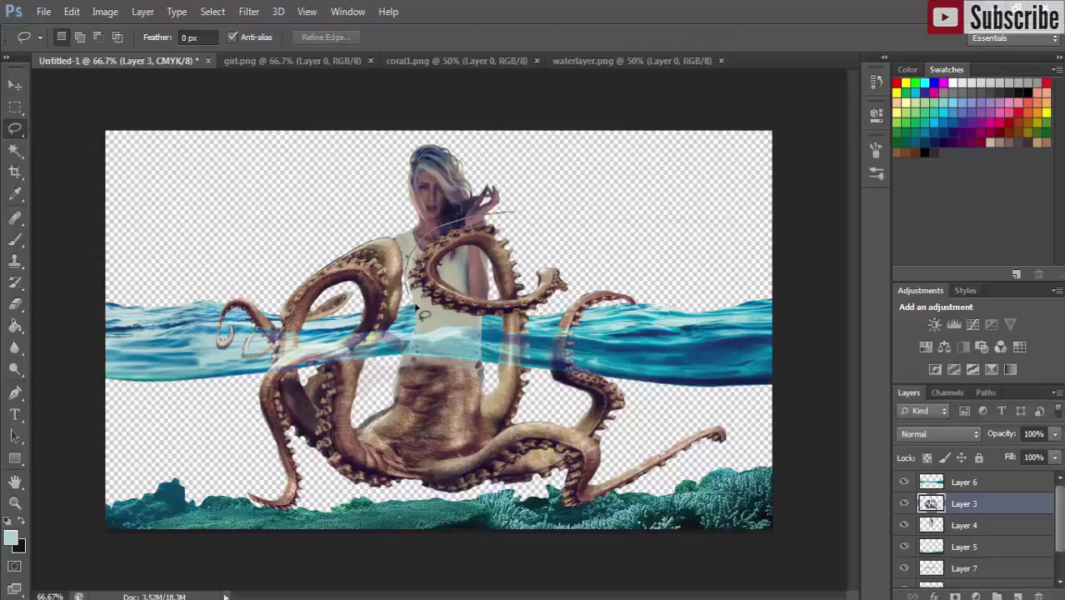
pyautogui.moveTo(415, 308); pyautogui.dragTo(475, 339)
pyautogui.moveTo(542, 325)
pyautogui.mouseDown()
pyautogui.moveTo(578, 281)
pyautogui.moveTo(516, 215)
pyautogui.mouseUp()
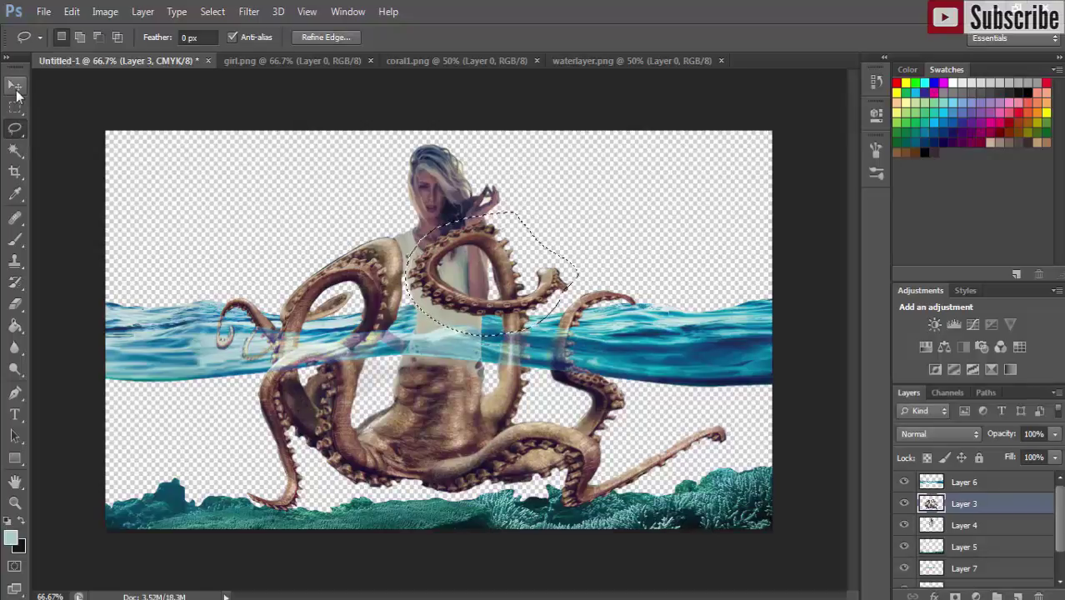
pyautogui.click(15, 85)
pyautogui.click(72, 11)
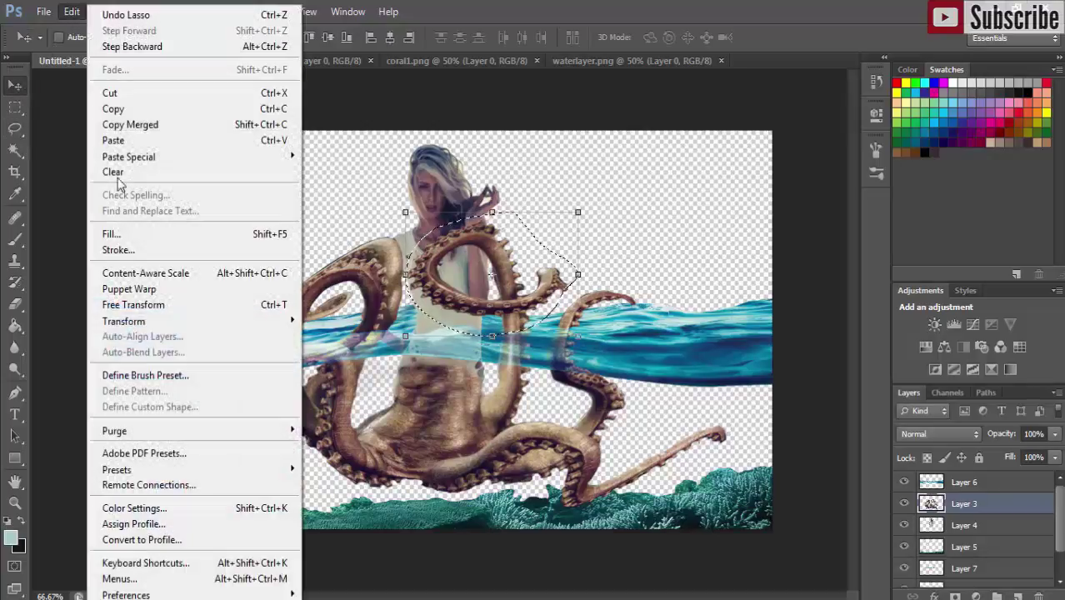
pyautogui.click(109, 92)
pyautogui.click(72, 11)
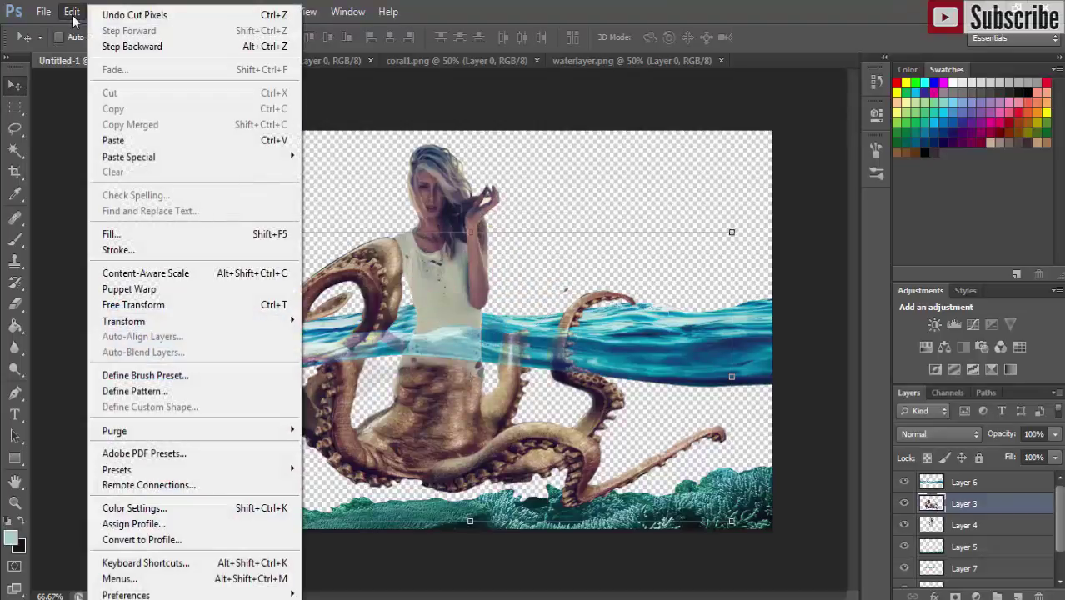
pyautogui.click(113, 140)
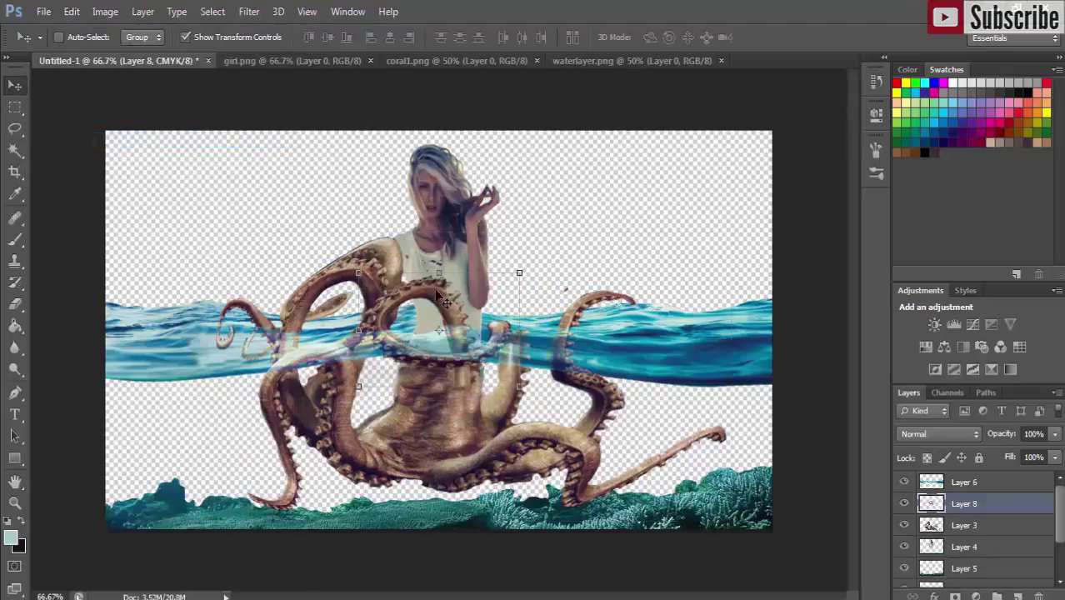
# Shift the tentacle up and right and place Layer 8 below the woman's Layer 4.
pyautogui.moveTo(433, 308); pyautogui.dragTo(485, 261)
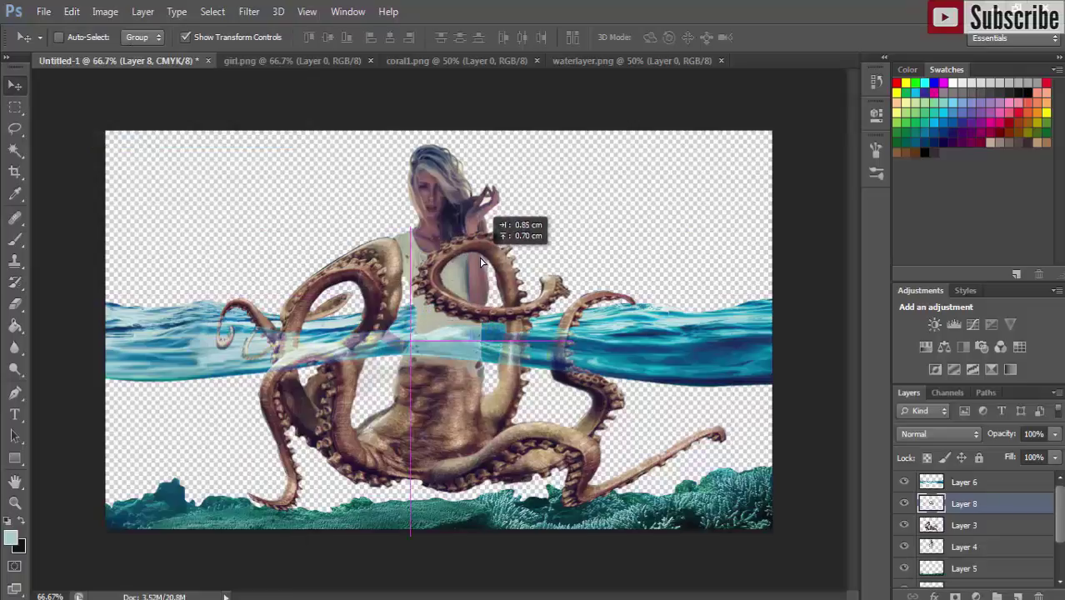
pyautogui.doubleClick(993, 510)
pyautogui.click(963, 187)
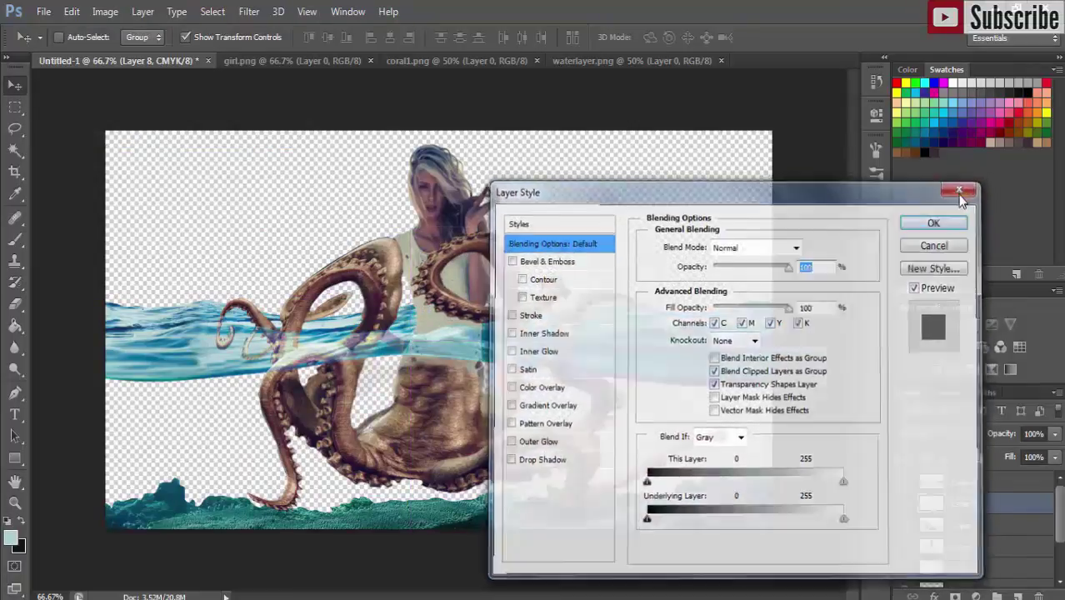
pyautogui.moveTo(991, 504); pyautogui.dragTo(1006, 556)
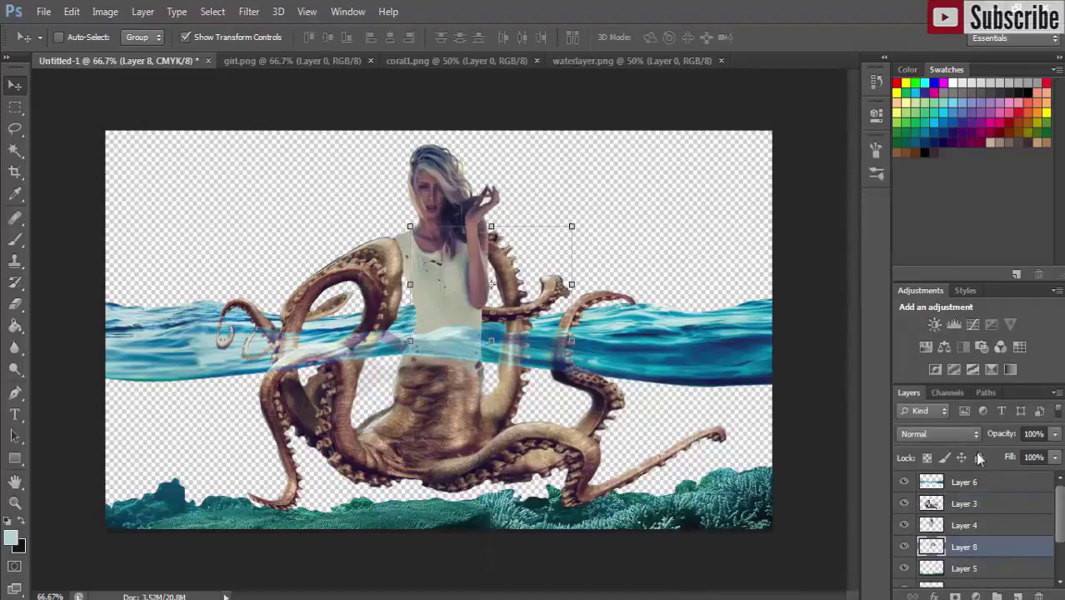
pyautogui.click(44, 11)
# Open Untitled-2 and drag its blue gradient into the composite below the waterline.
pyautogui.click(59, 41)
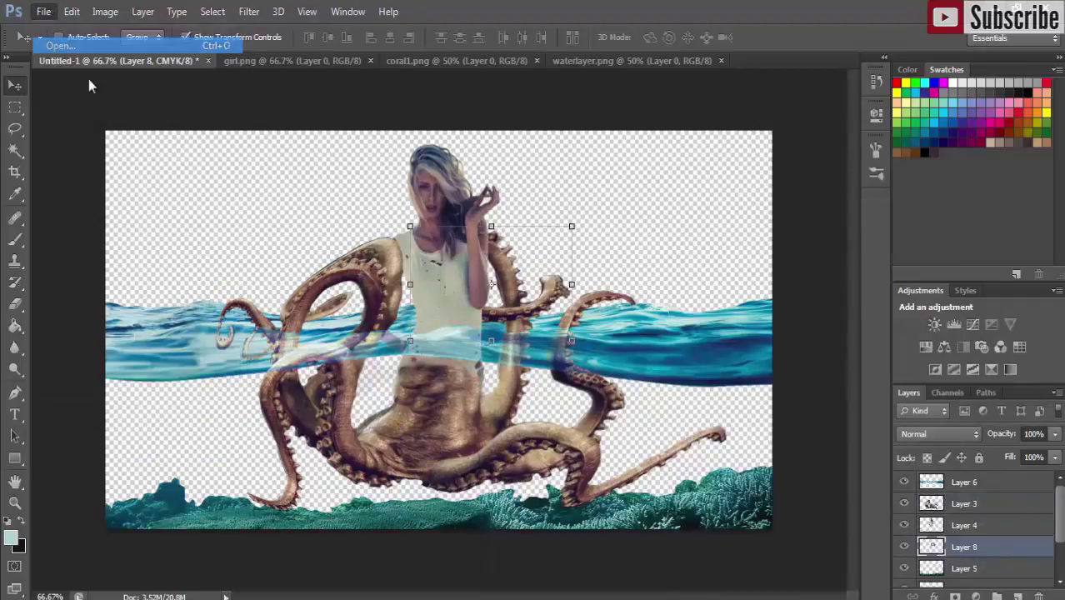
pyautogui.click(575, 295)
pyautogui.click(689, 505)
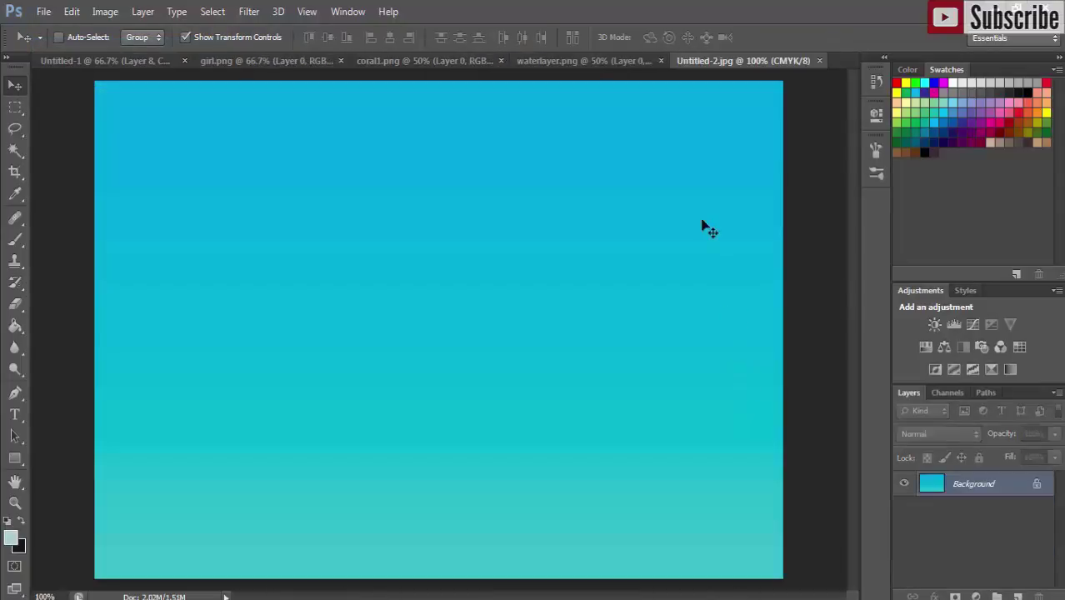
pyautogui.moveTo(748, 60); pyautogui.dragTo(729, 133)
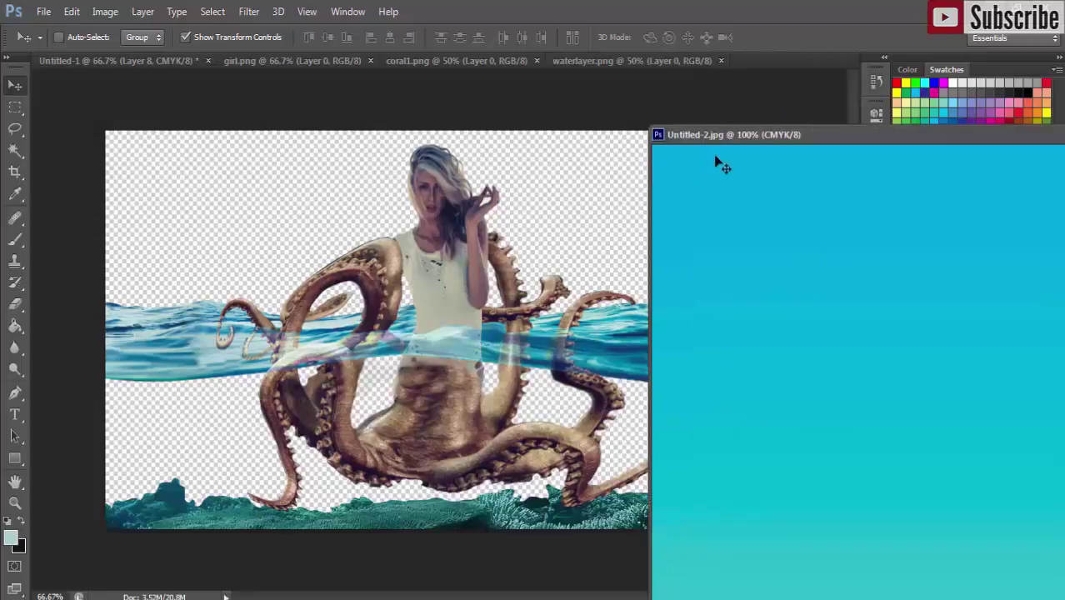
pyautogui.moveTo(842, 313); pyautogui.dragTo(501, 414)
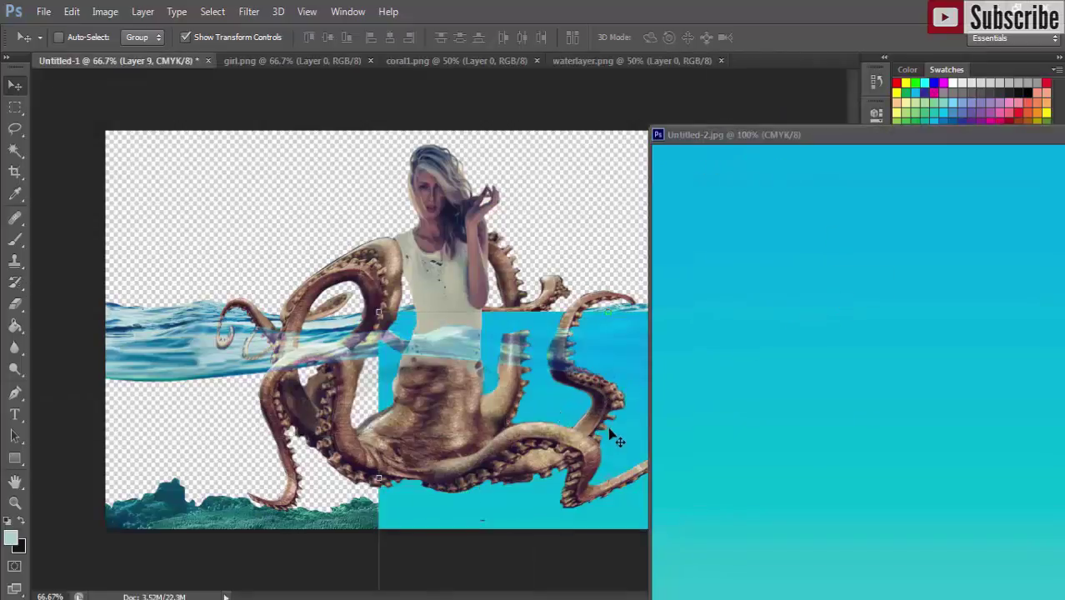
pyautogui.moveTo(563, 450); pyautogui.dragTo(358, 477)
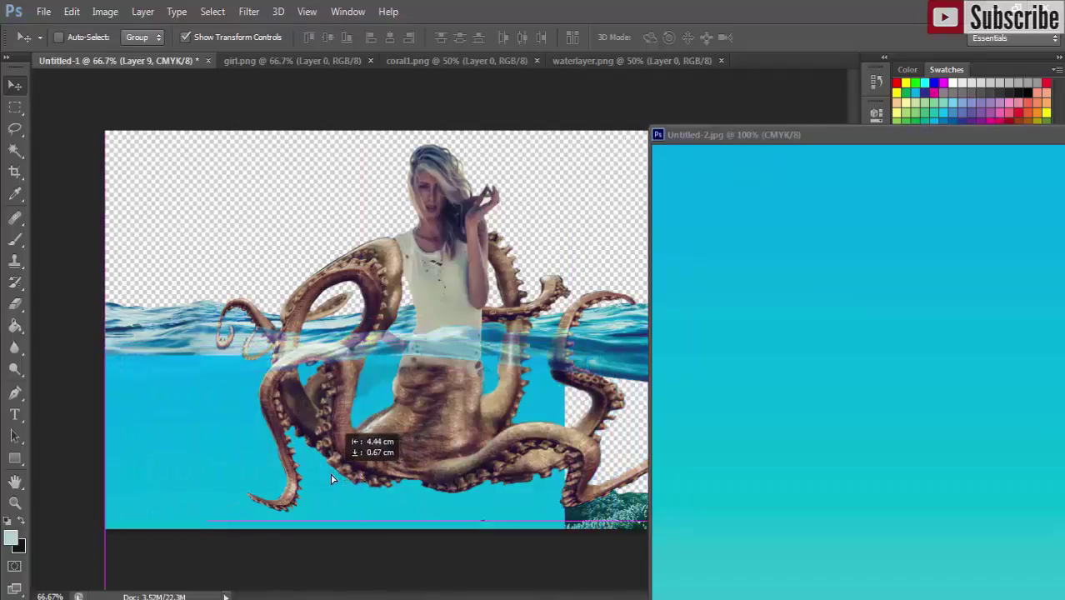
pyautogui.moveTo(359, 476); pyautogui.dragTo(372, 493)
pyautogui.moveTo(910, 148); pyautogui.dragTo(829, 67)
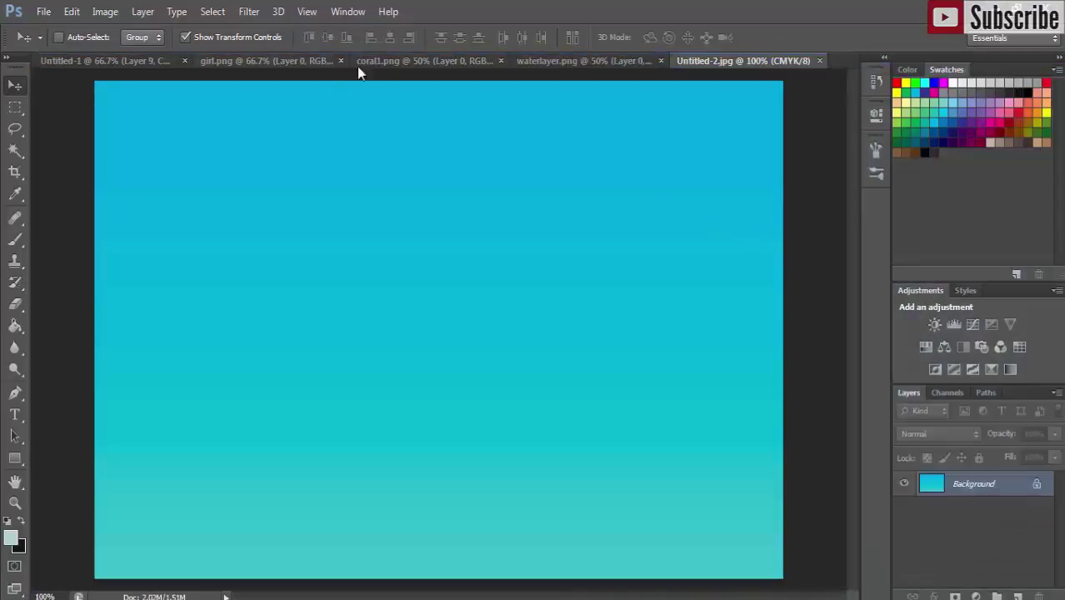
pyautogui.click(106, 67)
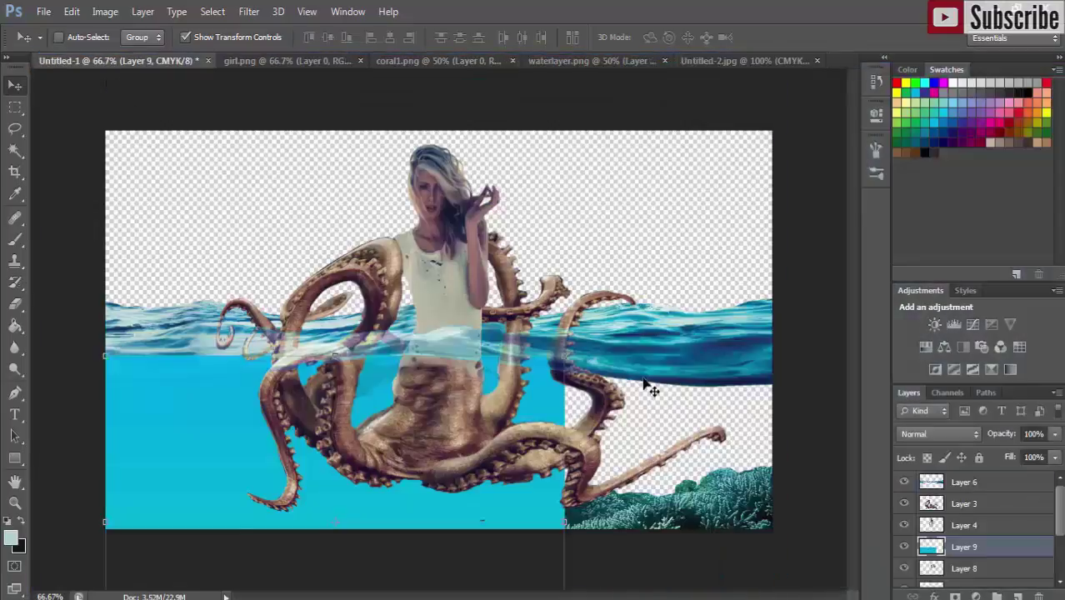
# Free-transform the blue layer to span from the waterline to the canvas bottom.
pyautogui.moveTo(564, 523); pyautogui.dragTo(773, 520)
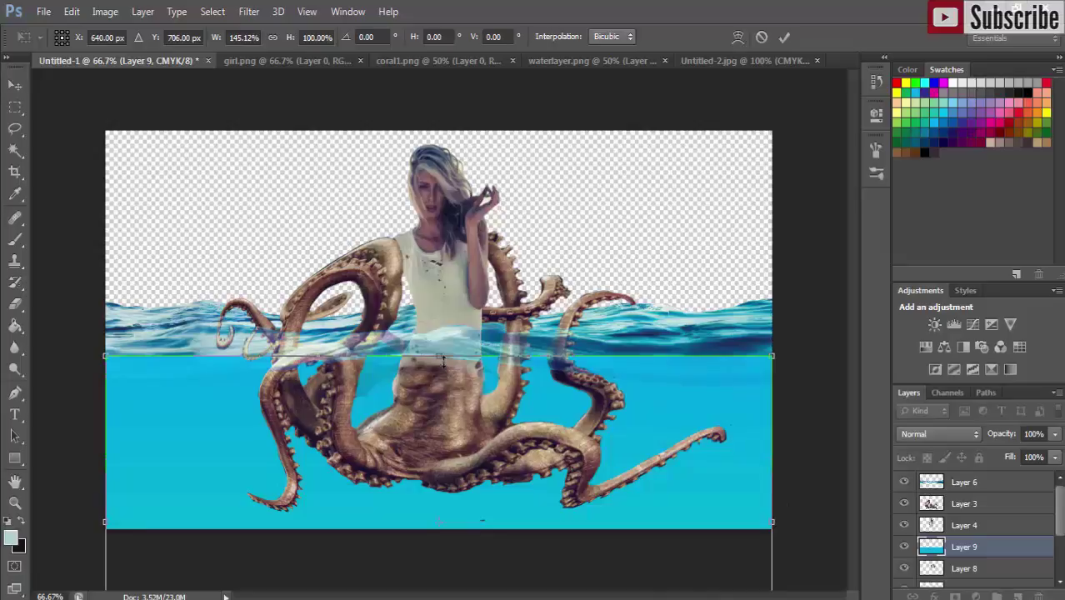
pyautogui.moveTo(438, 356); pyautogui.dragTo(438, 451)
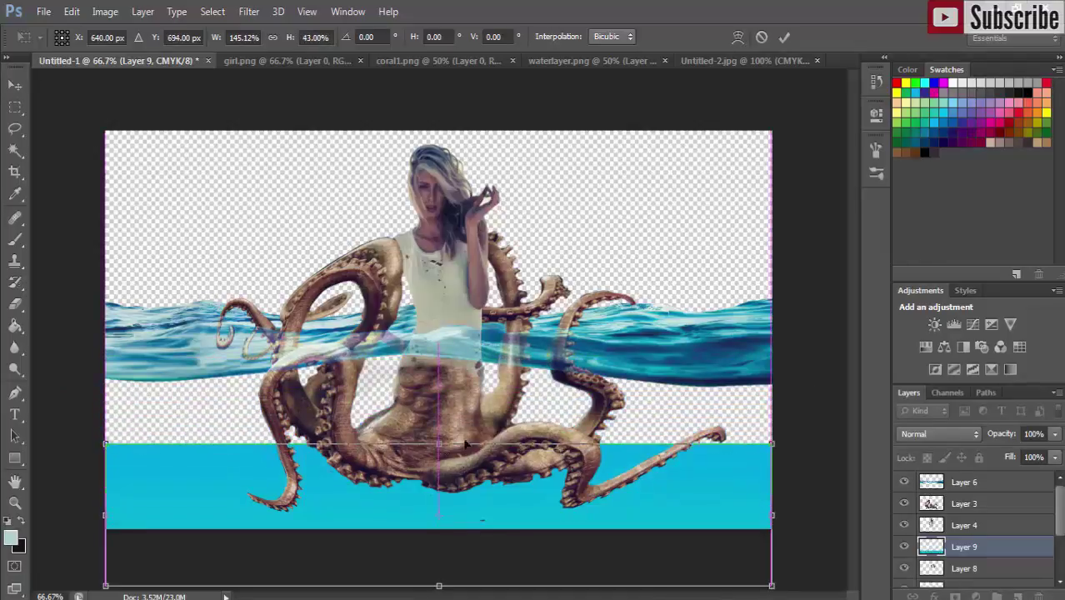
pyautogui.moveTo(462, 507)
pyautogui.mouseDown()
pyautogui.moveTo(455, 402)
pyautogui.moveTo(471, 403)
pyautogui.mouseUp()
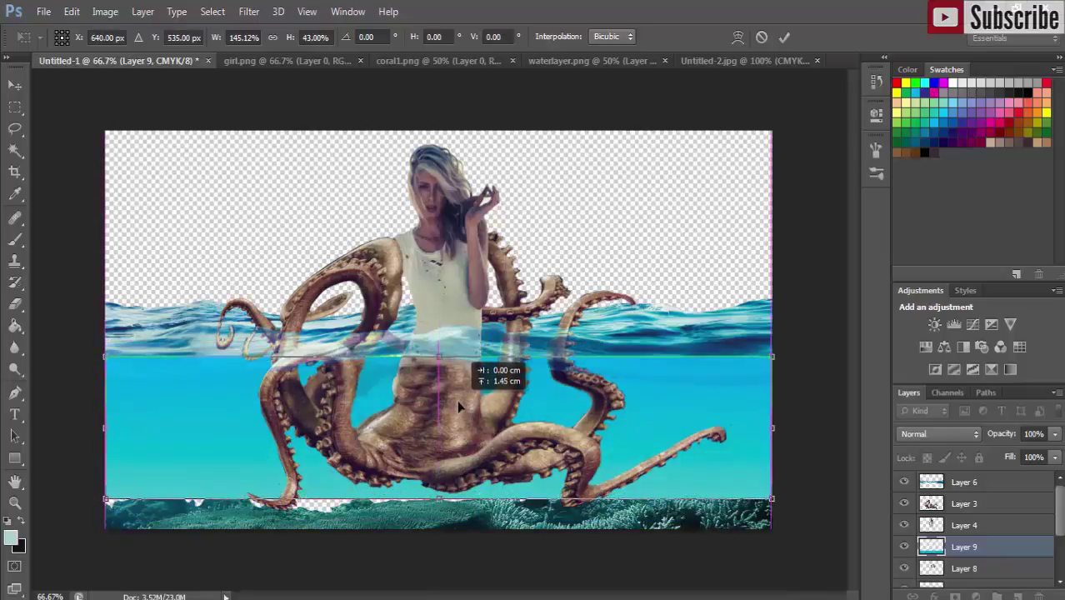
pyautogui.moveTo(439, 497); pyautogui.dragTo(437, 524)
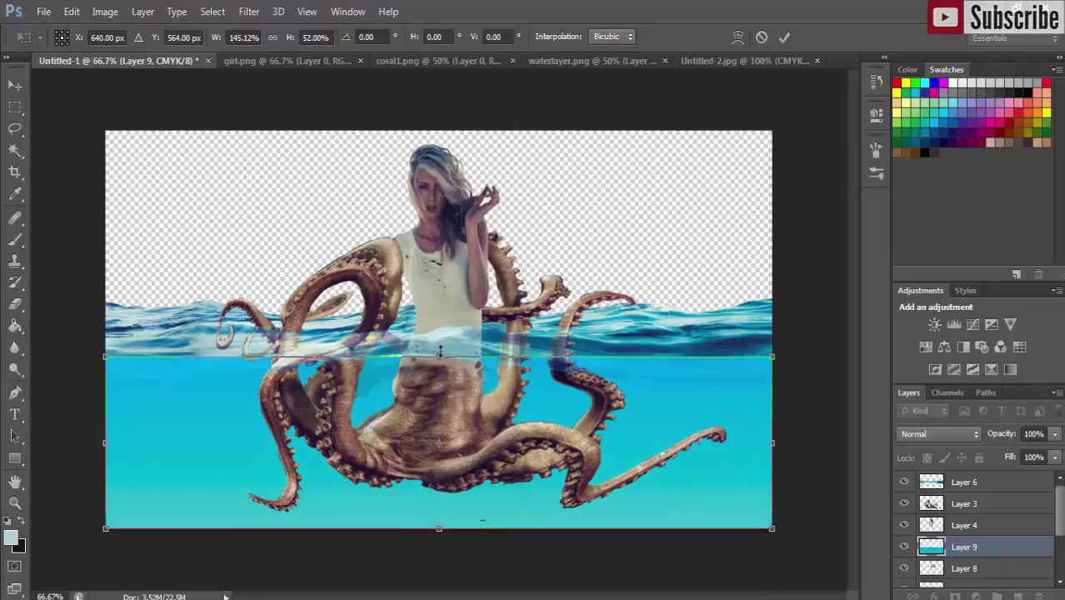
pyautogui.moveTo(440, 357); pyautogui.dragTo(439, 350)
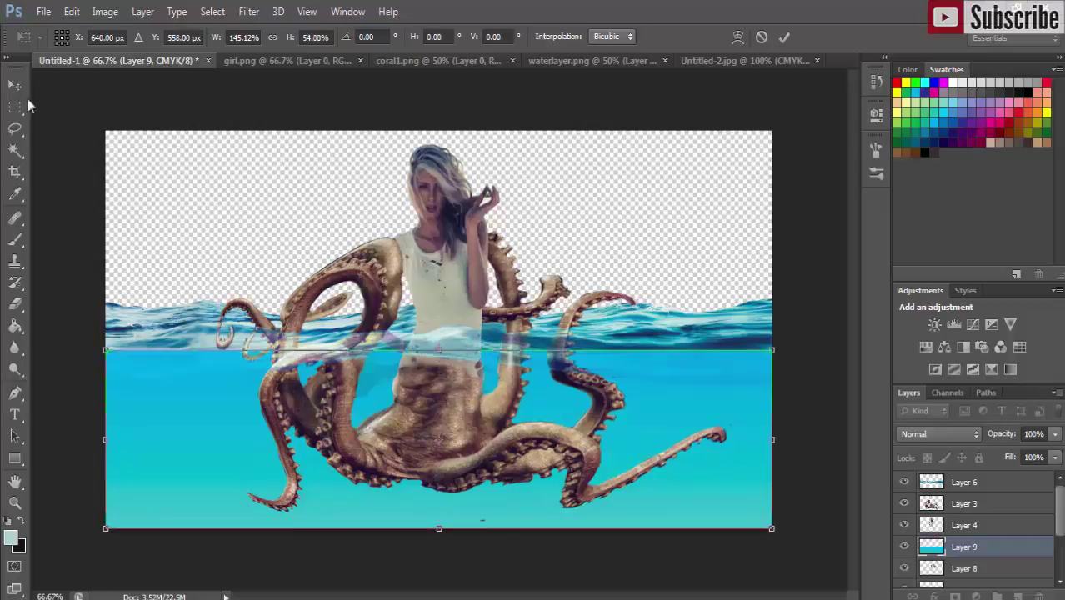
pyautogui.click(15, 84)
pyautogui.click(451, 244)
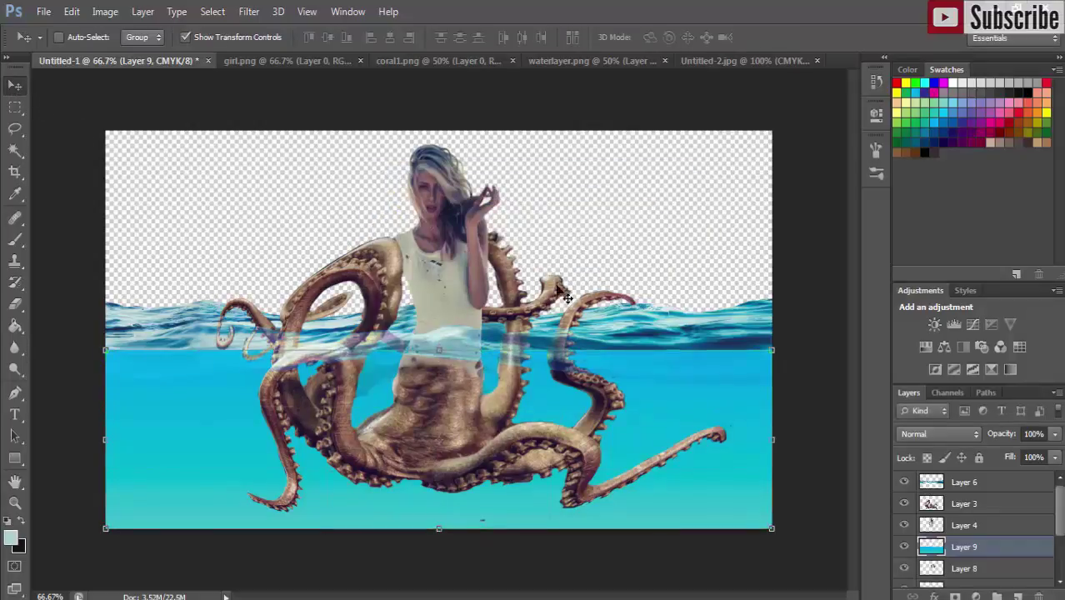
pyautogui.click(15, 304)
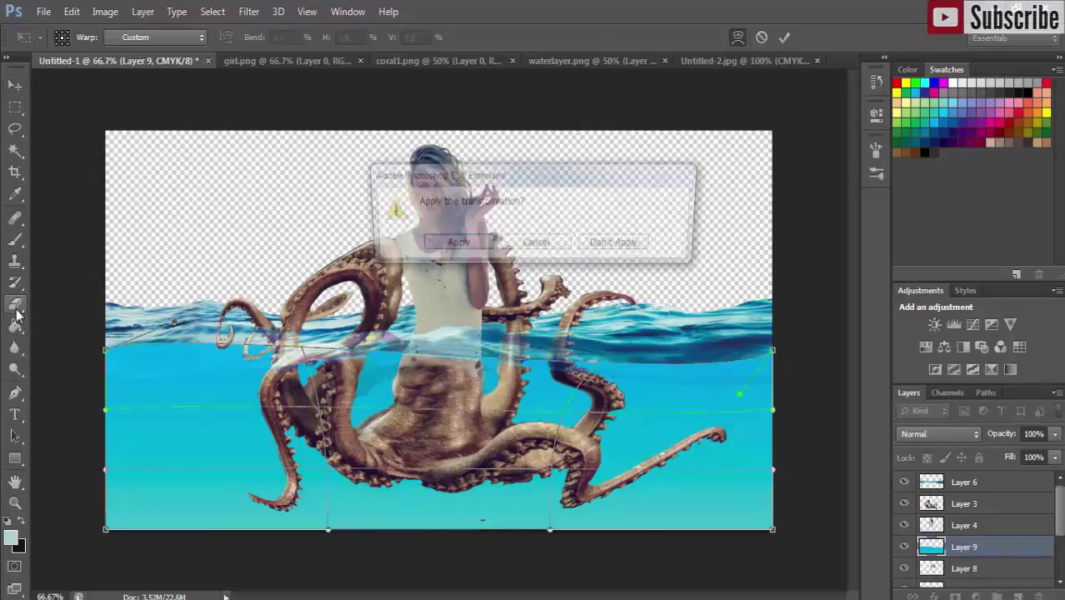
# Apply the warp and erase Layer 9's top edge along the waterline at 100% eraser opacity.
pyautogui.click(454, 245)
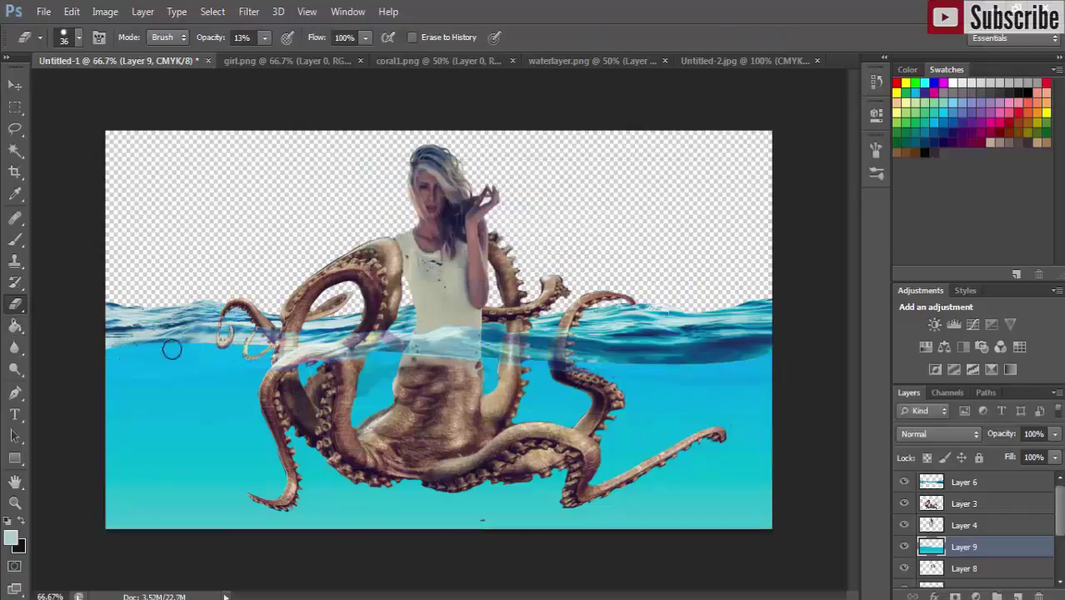
pyautogui.click(265, 38)
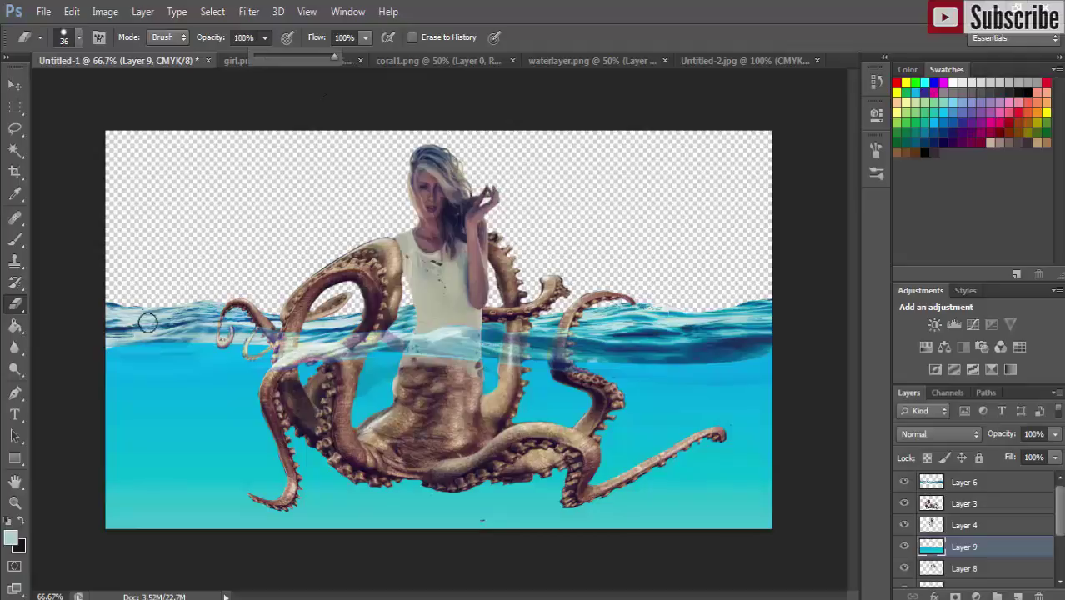
pyautogui.click(115, 354)
pyautogui.moveTo(182, 344)
pyautogui.mouseDown()
pyautogui.moveTo(122, 364)
pyautogui.moveTo(340, 342)
pyautogui.mouseUp()
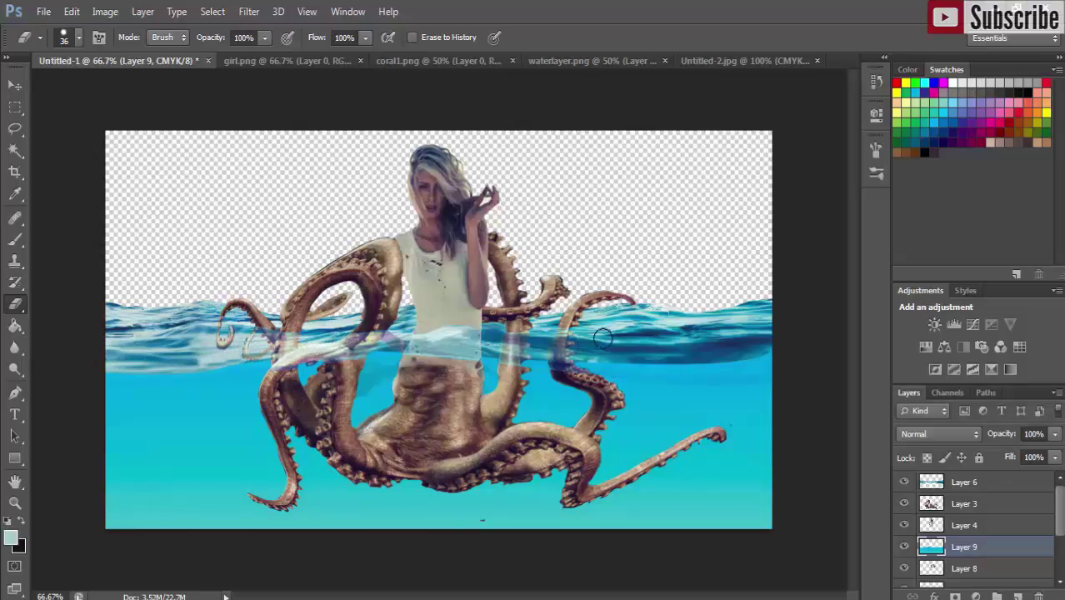
pyautogui.moveTo(492, 349)
pyautogui.mouseDown()
pyautogui.moveTo(718, 375)
pyautogui.moveTo(775, 369)
pyautogui.mouseUp()
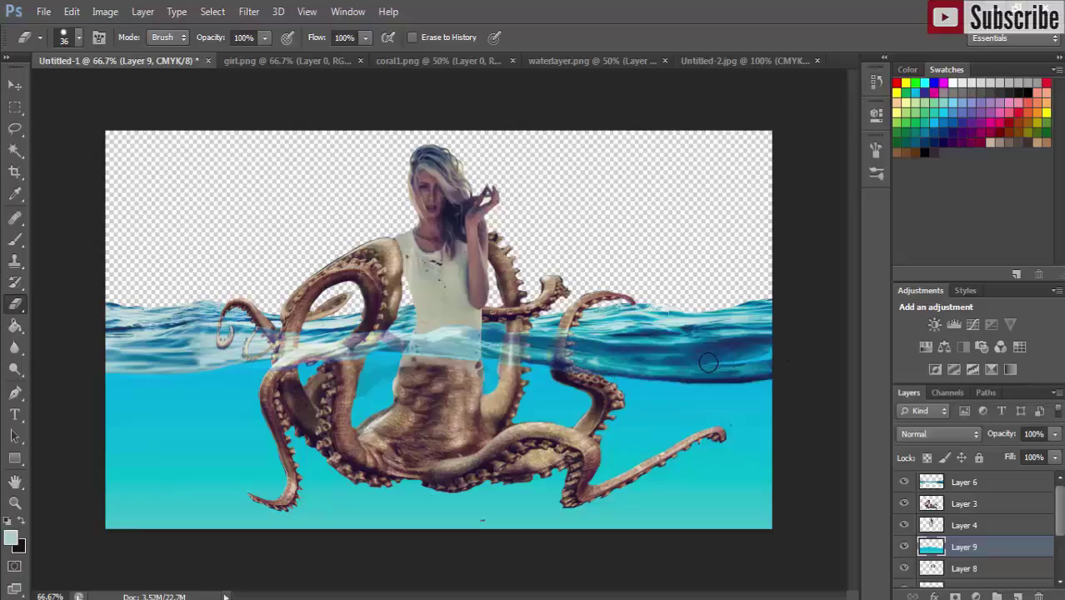
pyautogui.moveTo(707, 361); pyautogui.dragTo(766, 354)
pyautogui.press('v')
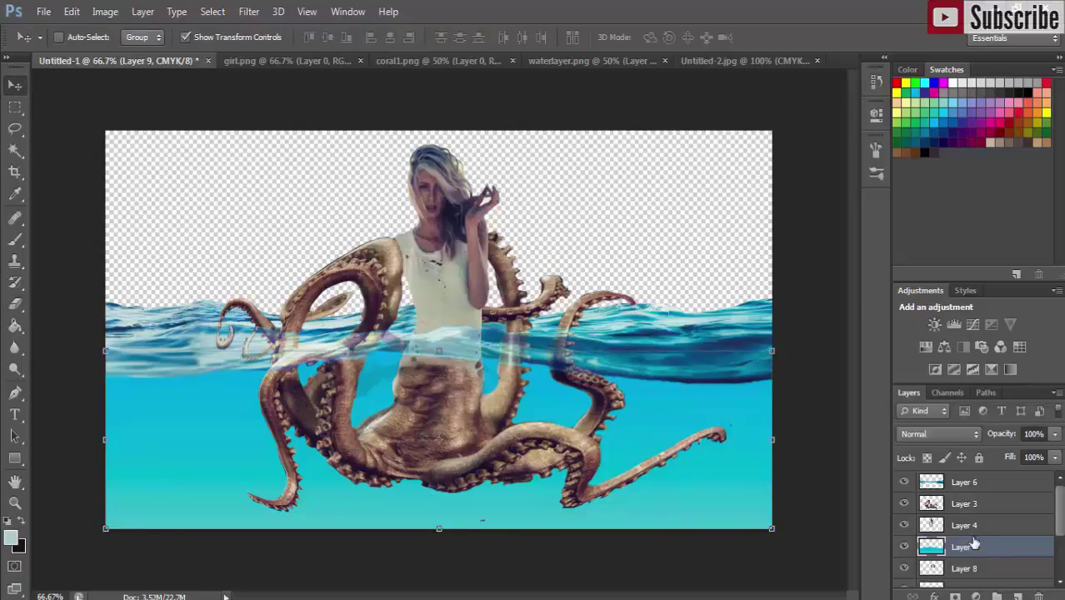
# Move Layer 9 above Layer 3, set it to Soft Light, and add an empty Layer 10.
pyautogui.moveTo(982, 548); pyautogui.dragTo(985, 504)
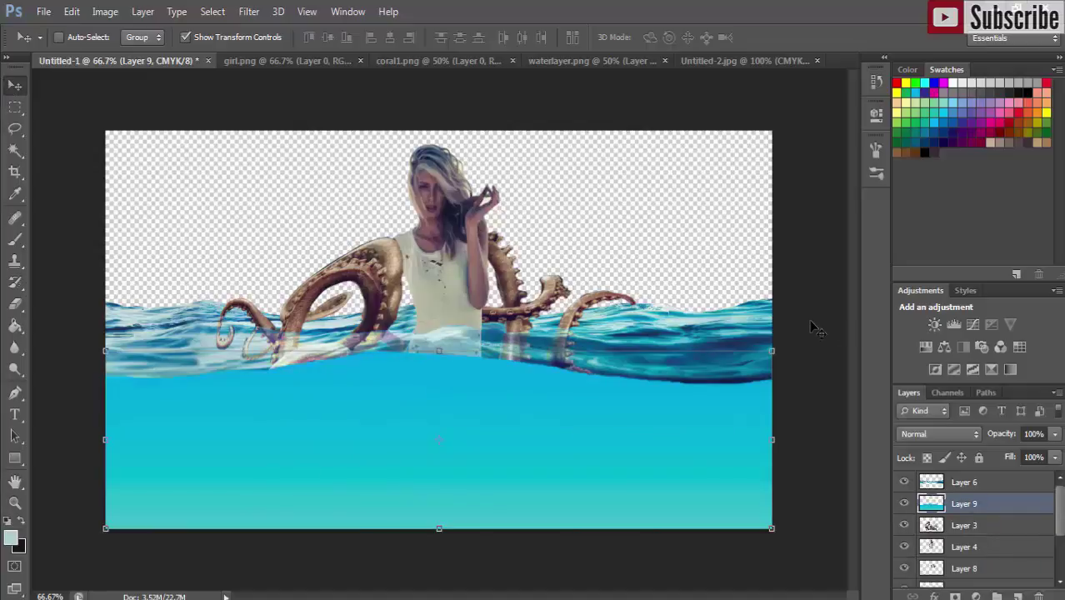
pyautogui.click(971, 442)
pyautogui.click(921, 215)
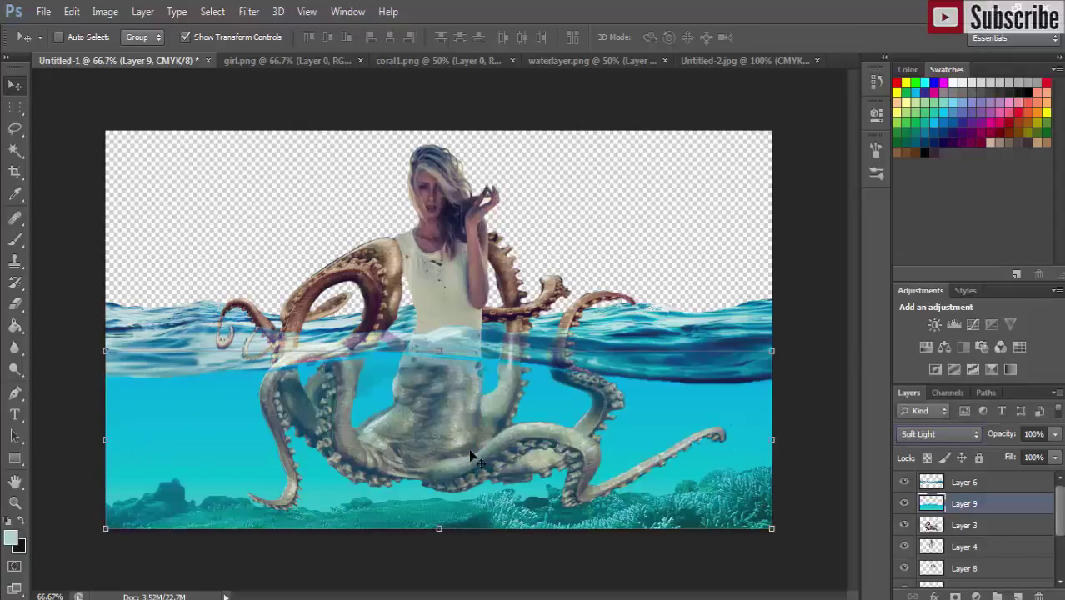
pyautogui.hotkey('ctrl', 'shift', 'alt', 'n')
# Open the blue cloudy sky image and drag it into the Untitled-1 composite.
pyautogui.click(44, 11)
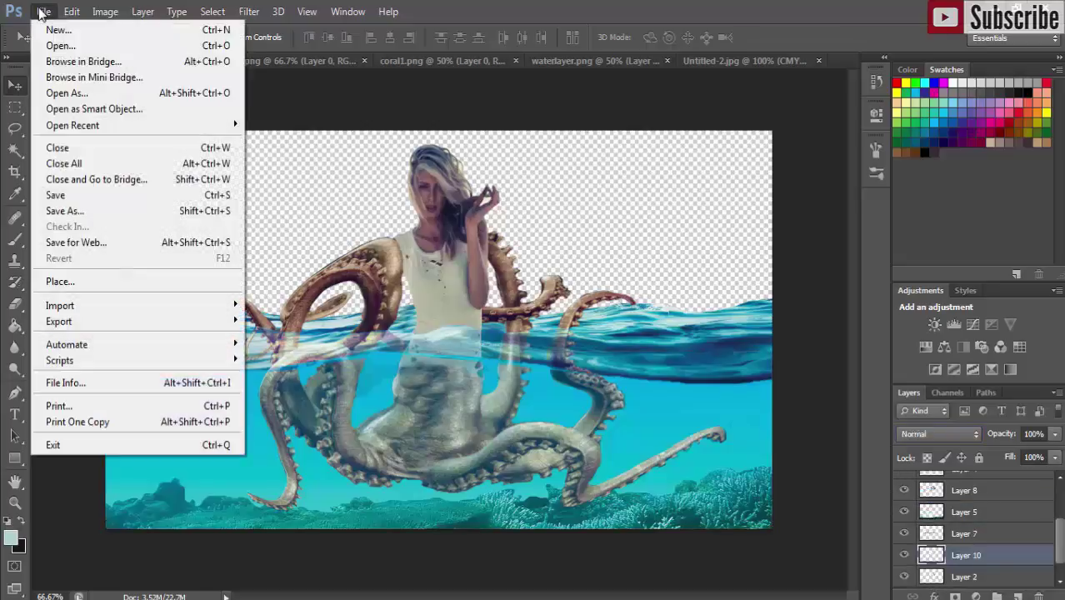
pyautogui.click(60, 45)
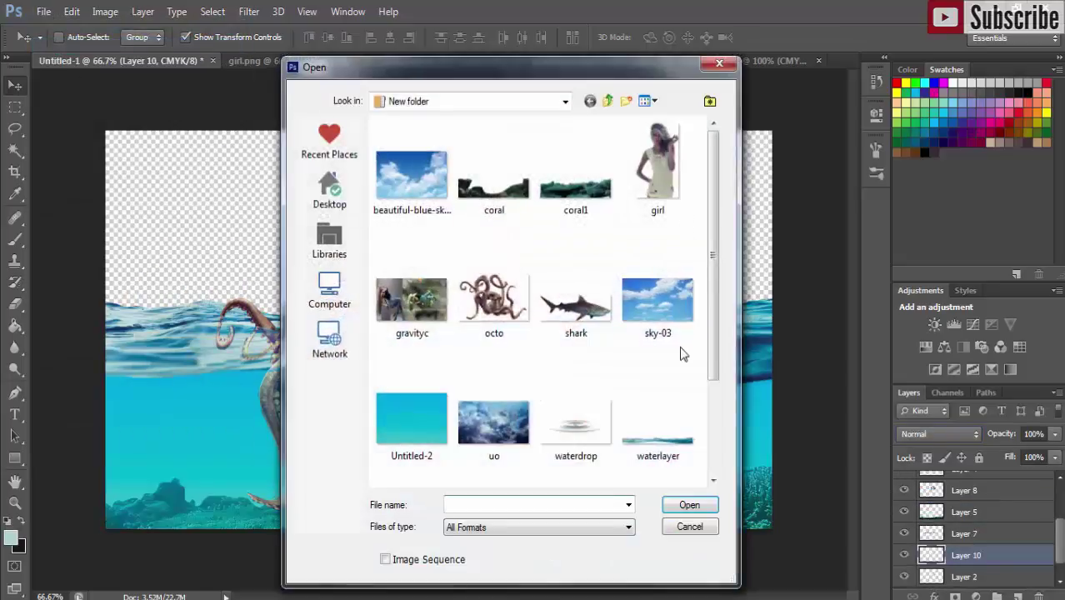
pyautogui.click(411, 176)
pyautogui.click(685, 505)
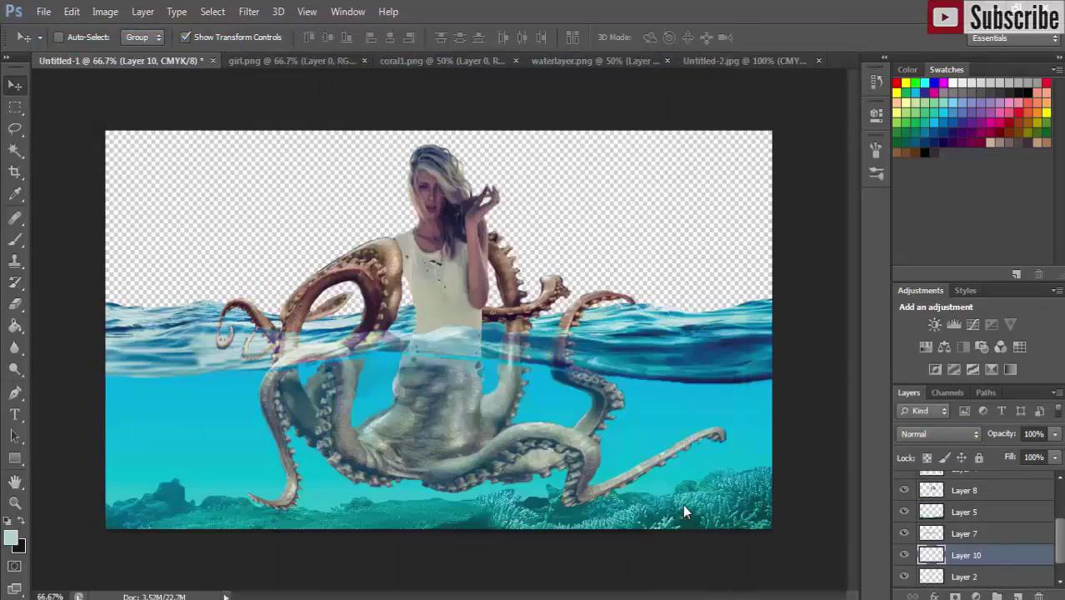
pyautogui.moveTo(688, 65)
pyautogui.mouseDown()
pyautogui.moveTo(677, 111)
pyautogui.moveTo(815, 129)
pyautogui.mouseUp()
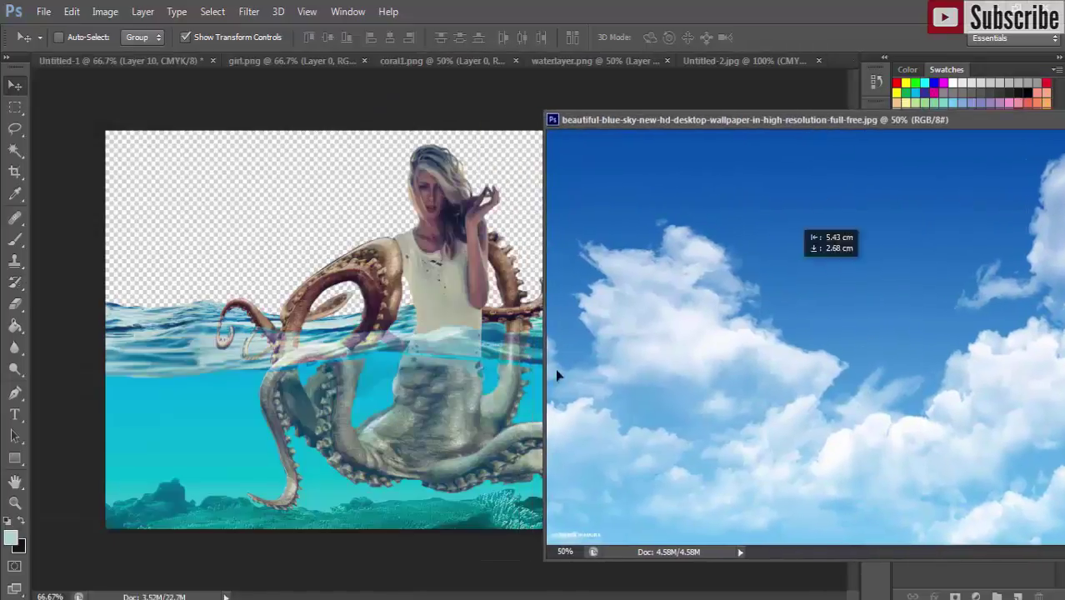
pyautogui.moveTo(557, 375); pyautogui.dragTo(409, 407)
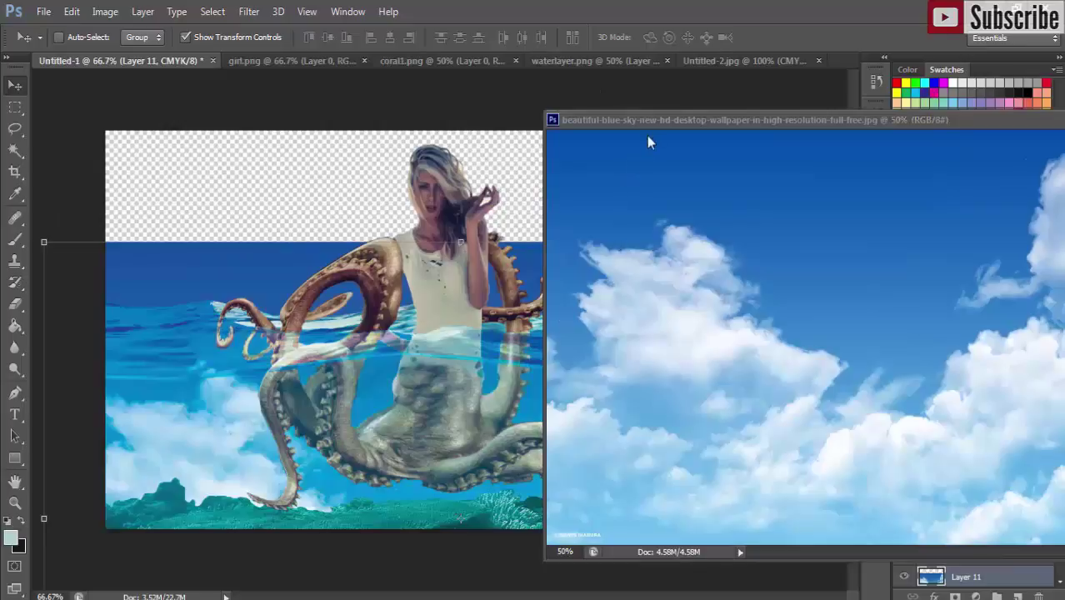
pyautogui.moveTo(650, 123); pyautogui.dragTo(670, 68)
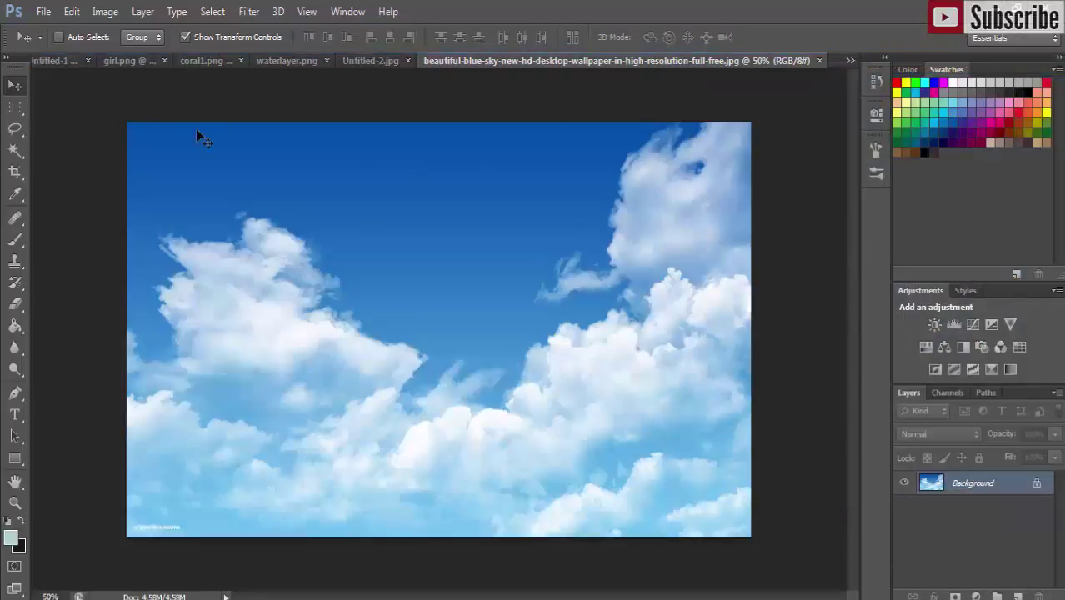
pyautogui.click(64, 67)
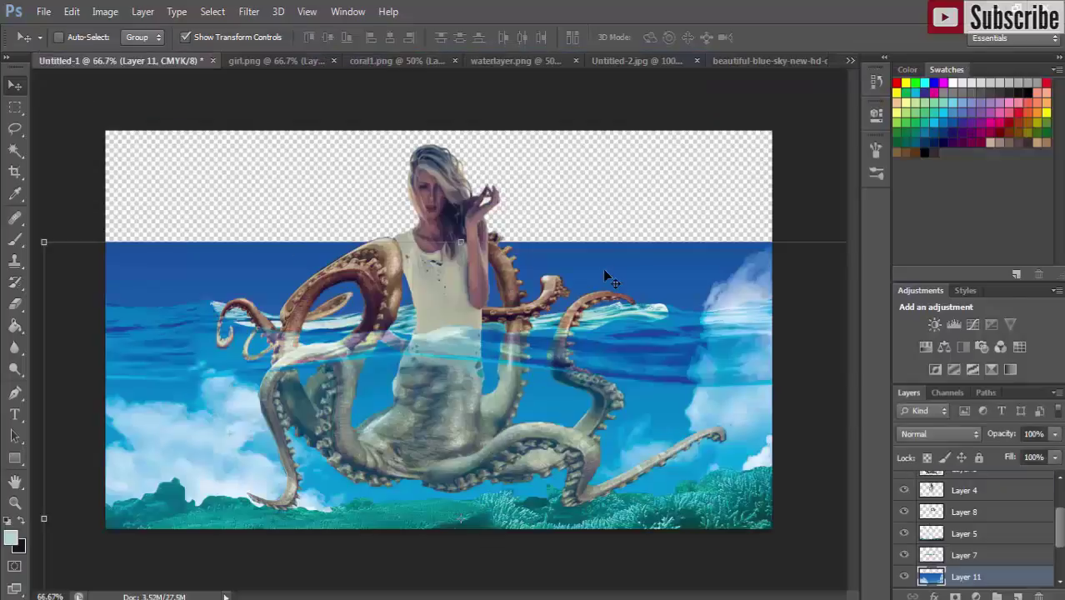
# Scale the sky layer down and position it so clouds fill the area above the water.
pyautogui.moveTo(604, 271); pyautogui.dragTo(611, 159)
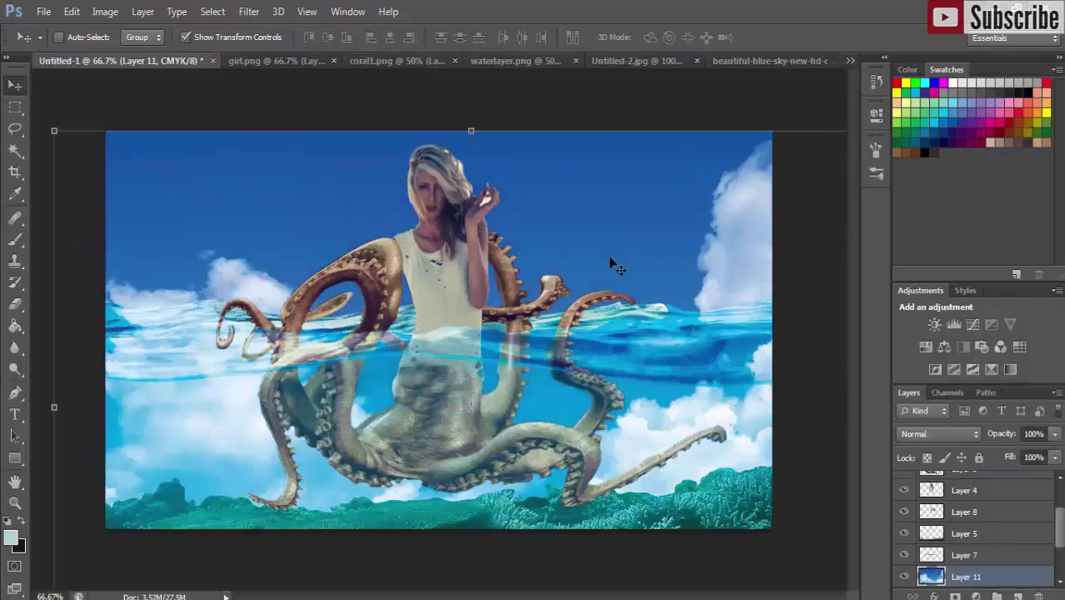
pyautogui.moveTo(608, 256); pyautogui.dragTo(618, 153)
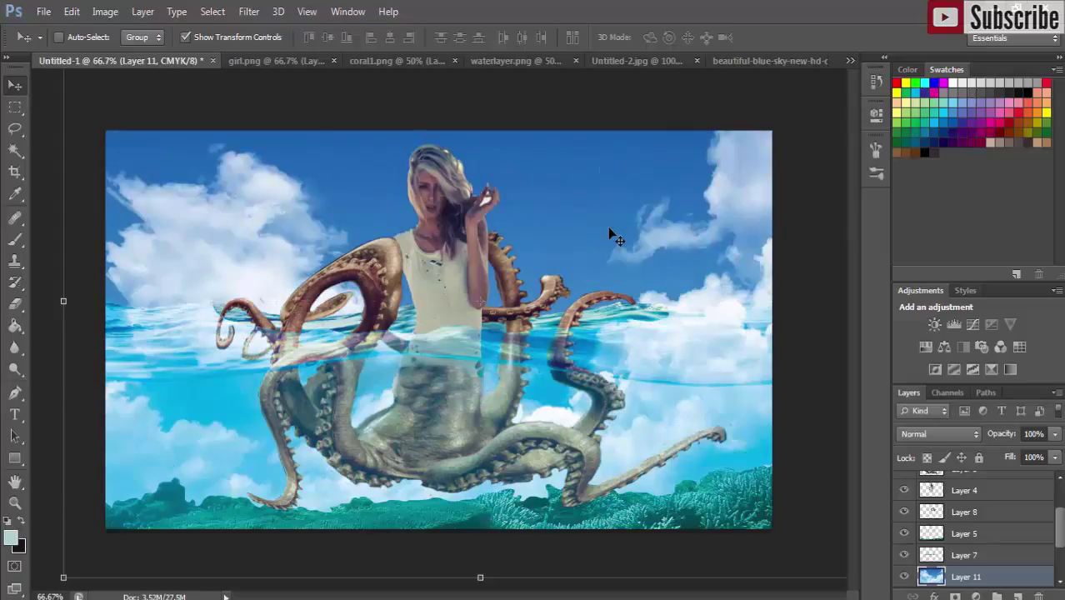
pyautogui.hotkey('ctrl', '-')
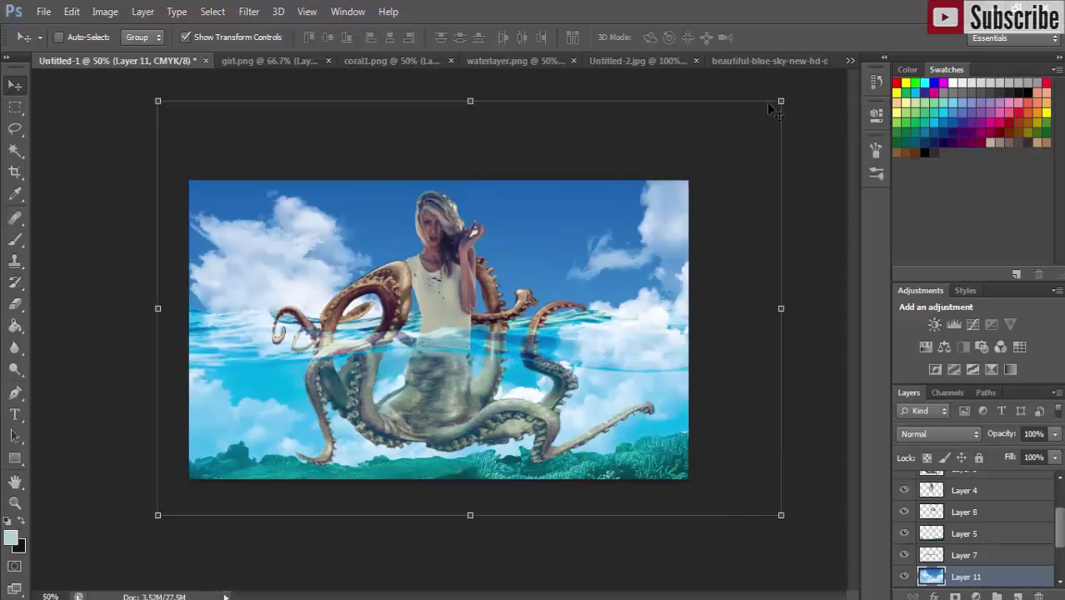
pyautogui.moveTo(781, 99); pyautogui.dragTo(706, 203)
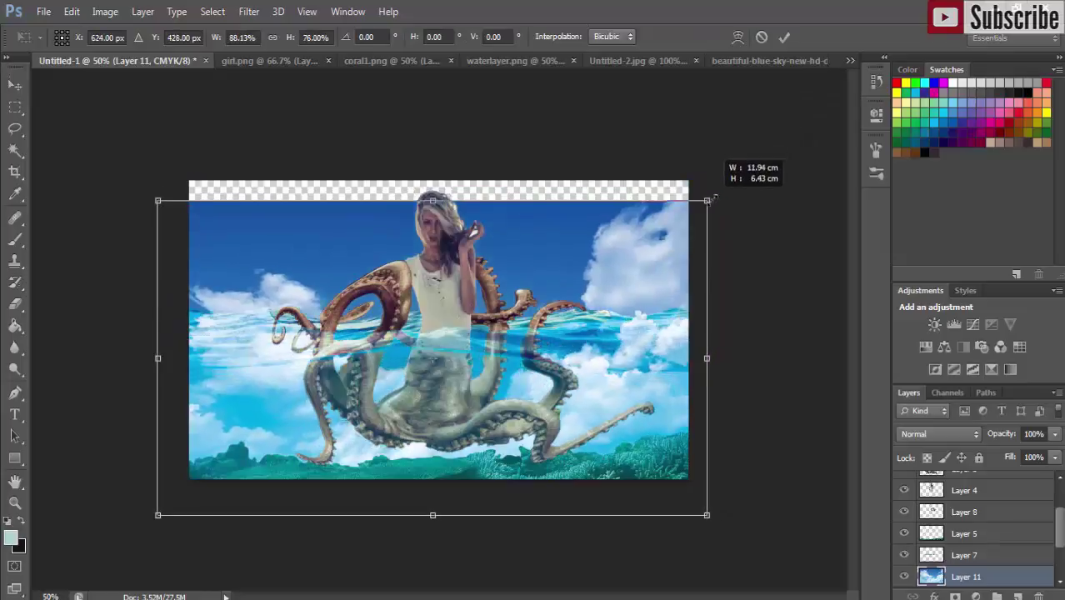
pyautogui.moveTo(623, 271); pyautogui.dragTo(614, 105)
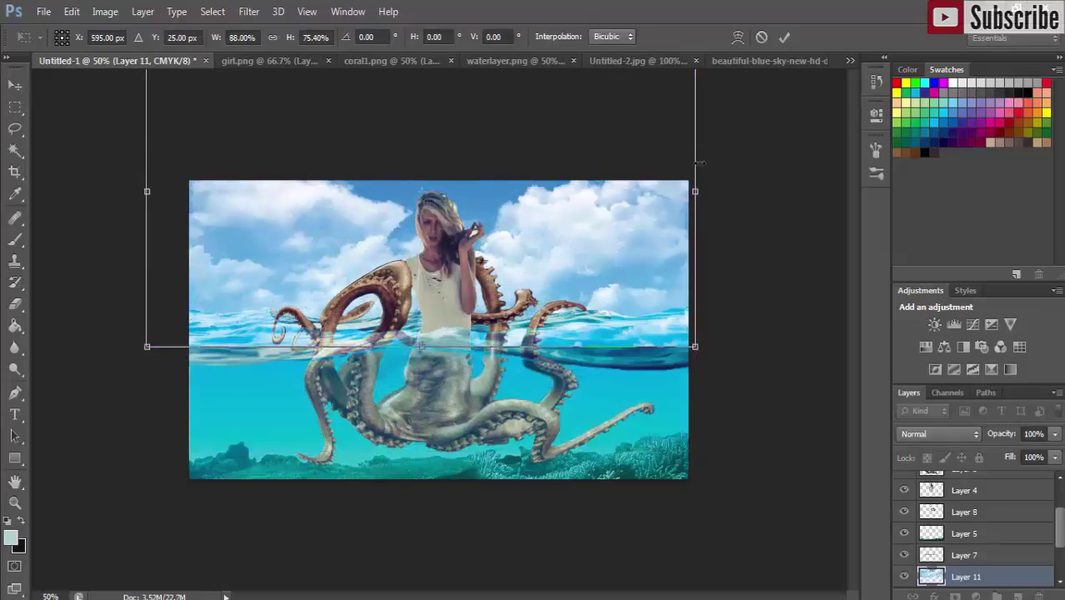
pyautogui.scroll(1, 698, 163)
pyautogui.scroll(1, 697, 159)
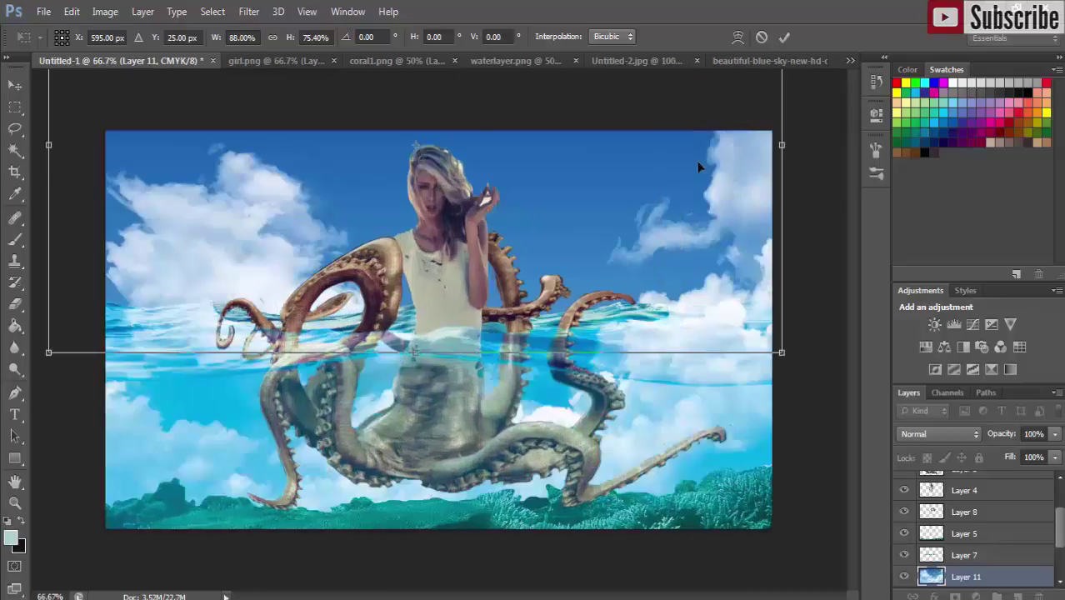
pyautogui.scroll(-2, 694, 158)
pyautogui.scroll(-2, 694, 157)
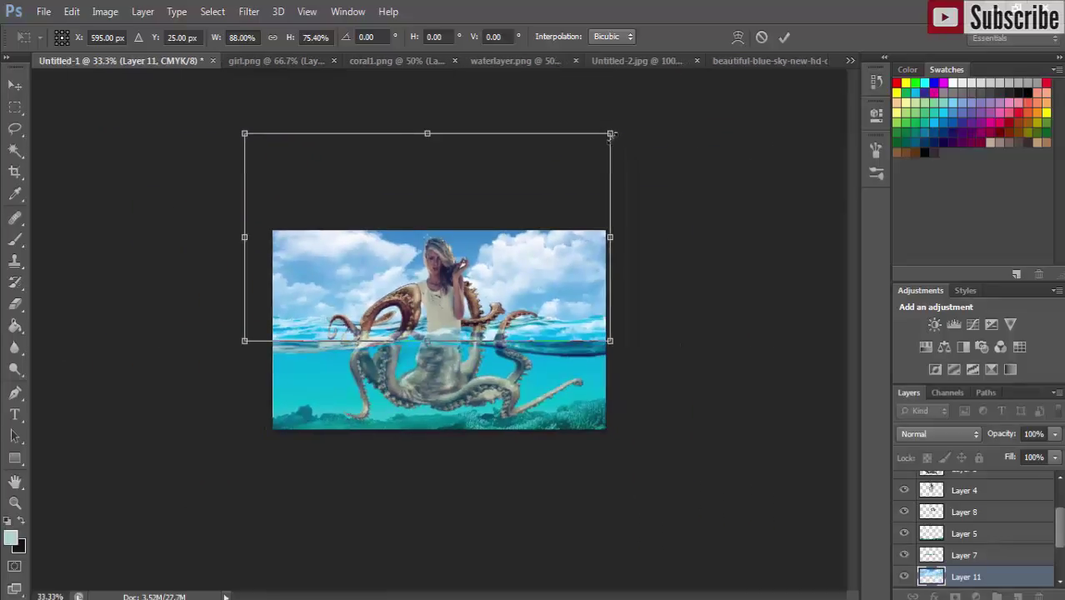
pyautogui.moveTo(610, 133); pyautogui.dragTo(586, 172)
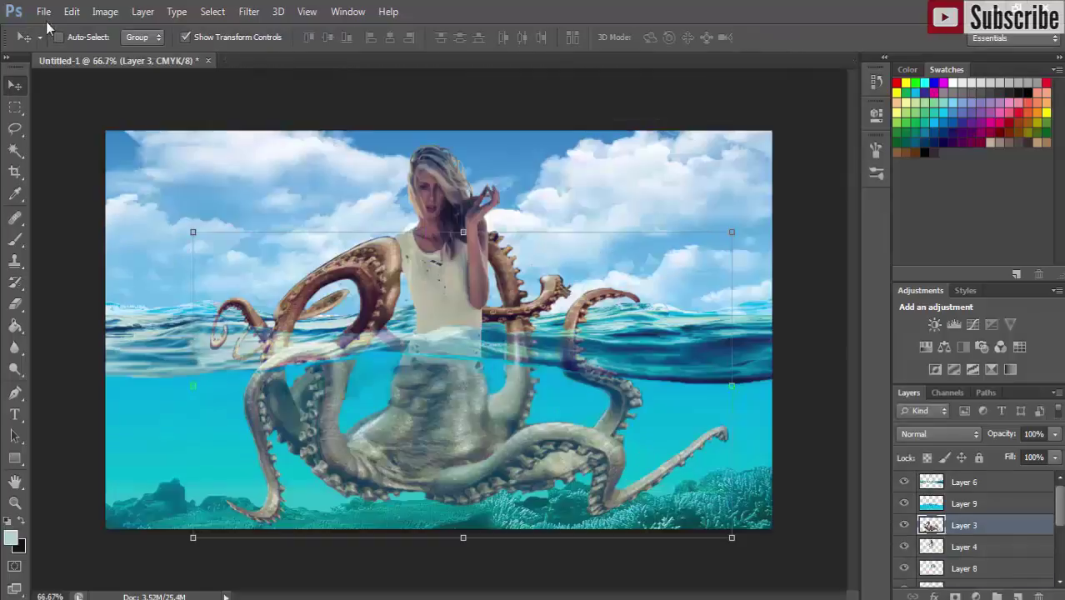
# Open shark.png and drag the tiger shark into the composite, shrinking it.
pyautogui.click(43, 10)
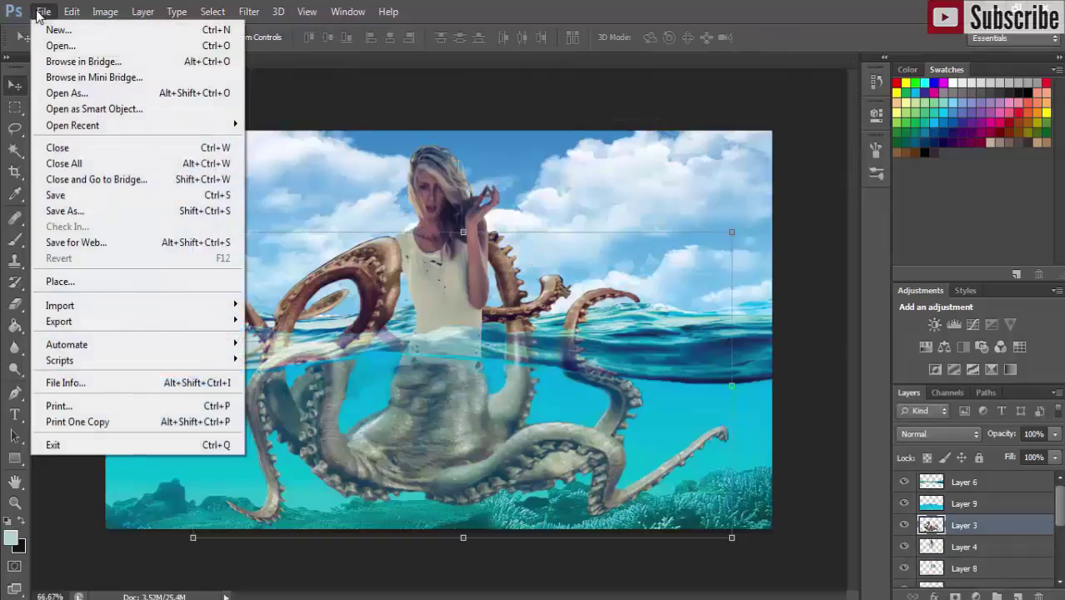
pyautogui.click(52, 46)
pyautogui.click(576, 296)
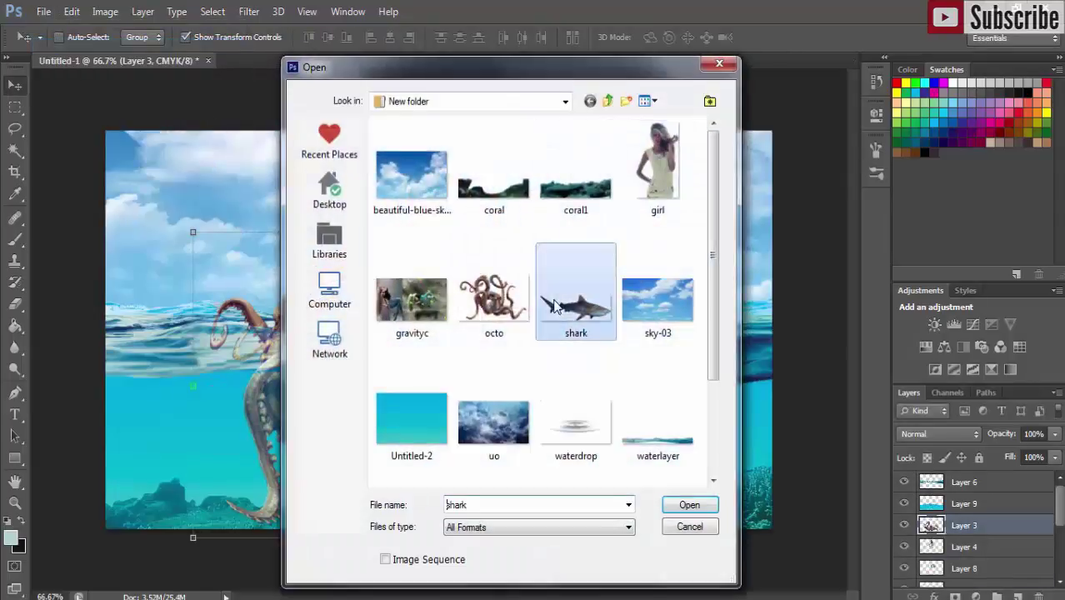
pyautogui.click(690, 506)
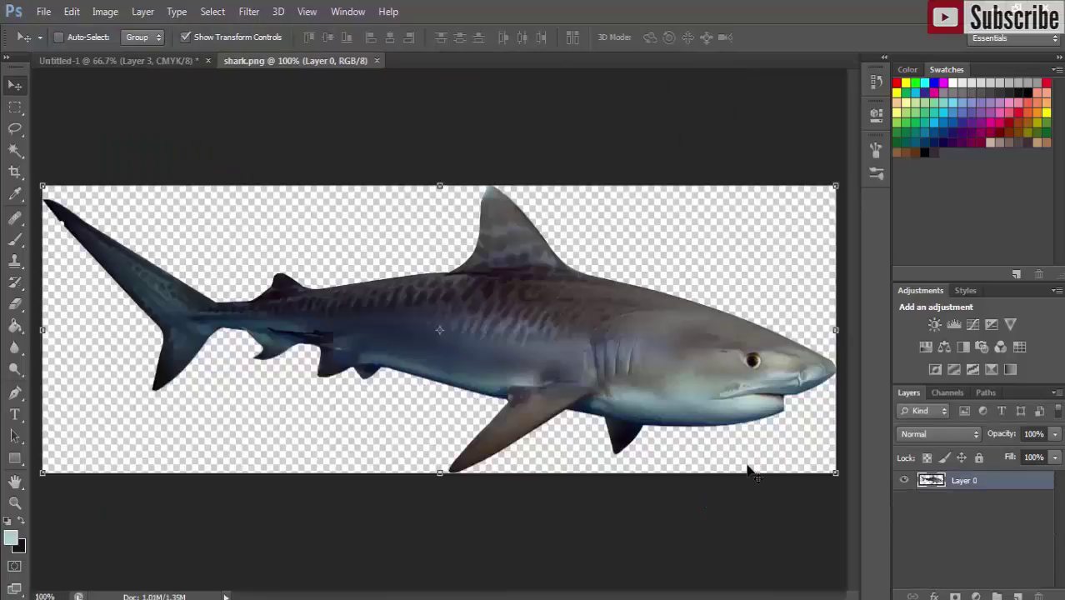
pyautogui.moveTo(312, 61)
pyautogui.mouseDown()
pyautogui.moveTo(642, 141)
pyautogui.moveTo(549, 150)
pyautogui.mouseUp()
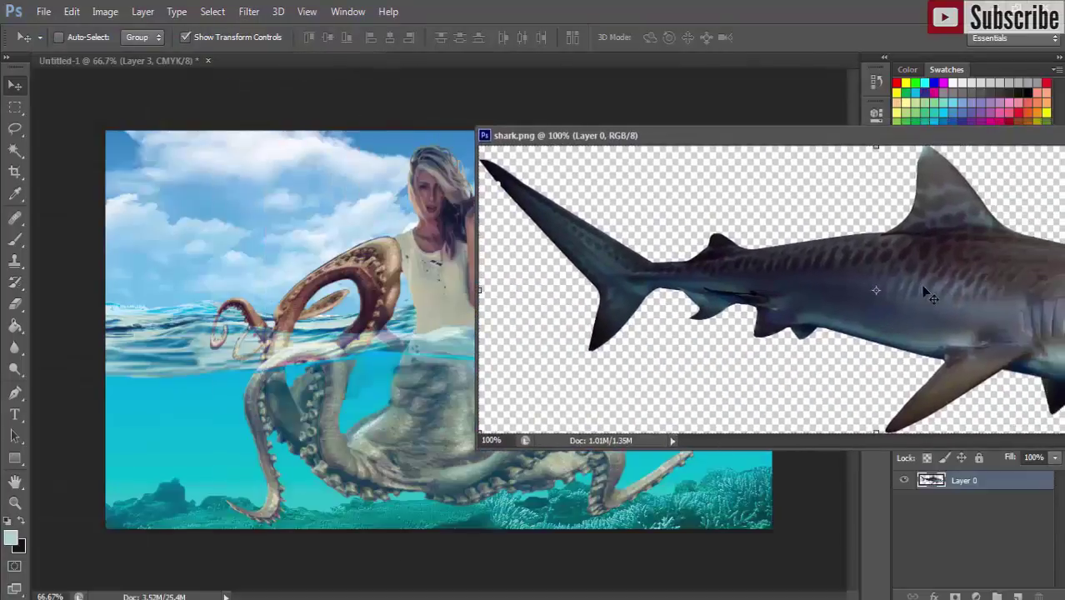
pyautogui.moveTo(641, 323); pyautogui.dragTo(420, 448)
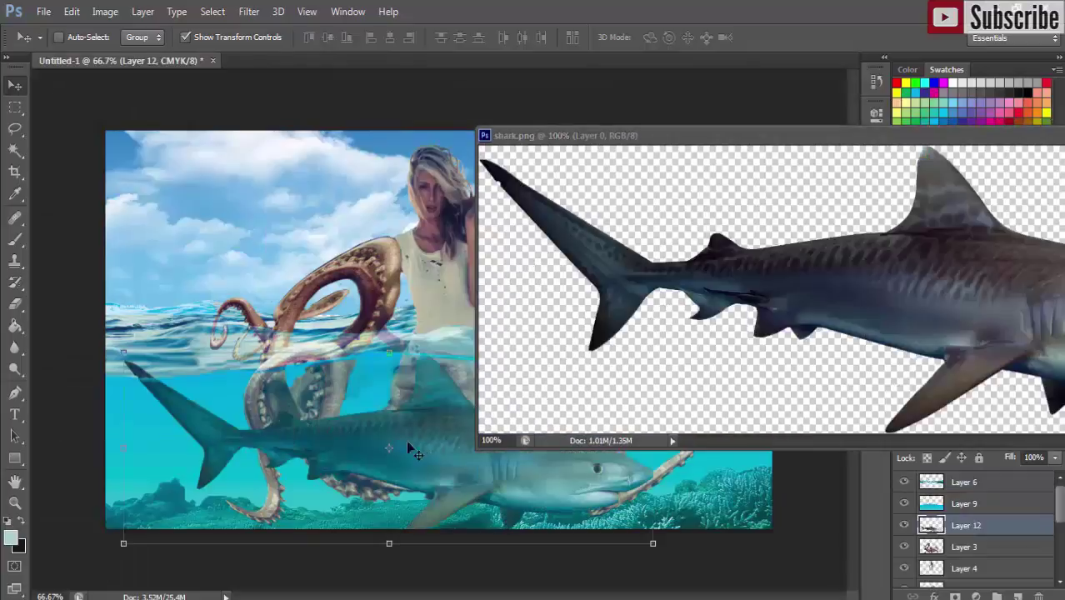
pyautogui.moveTo(123, 350); pyautogui.dragTo(454, 467)
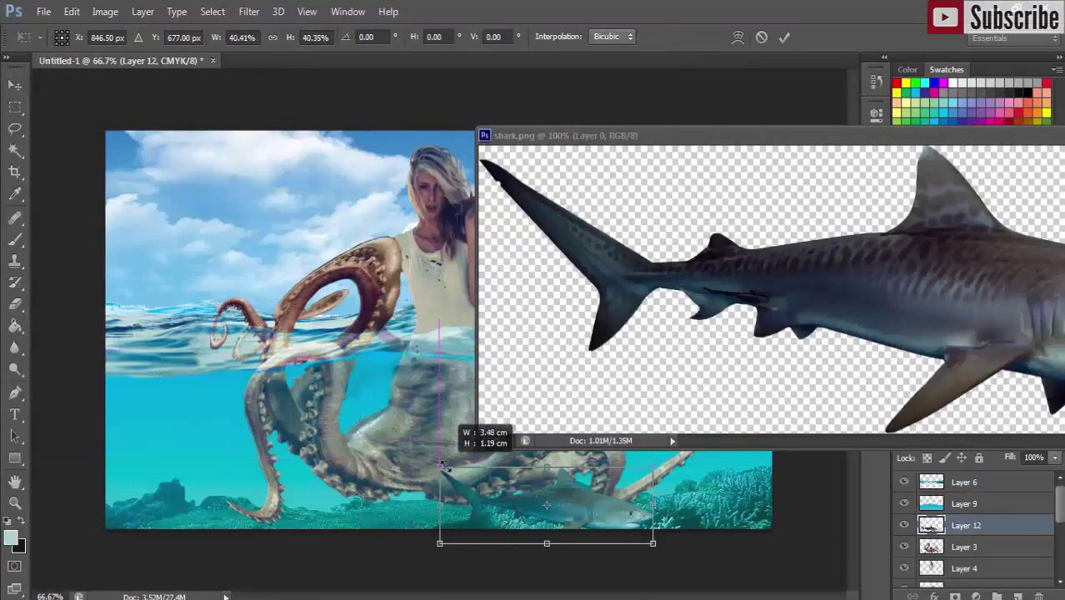
pyautogui.press('Return')
pyautogui.moveTo(693, 135); pyautogui.dragTo(640, 66)
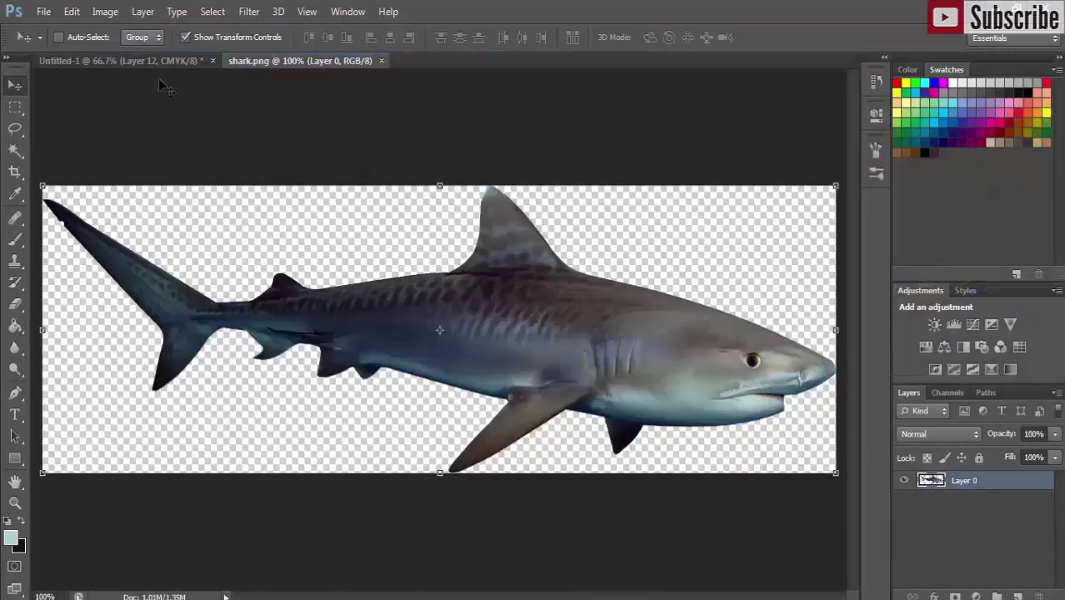
pyautogui.click(152, 63)
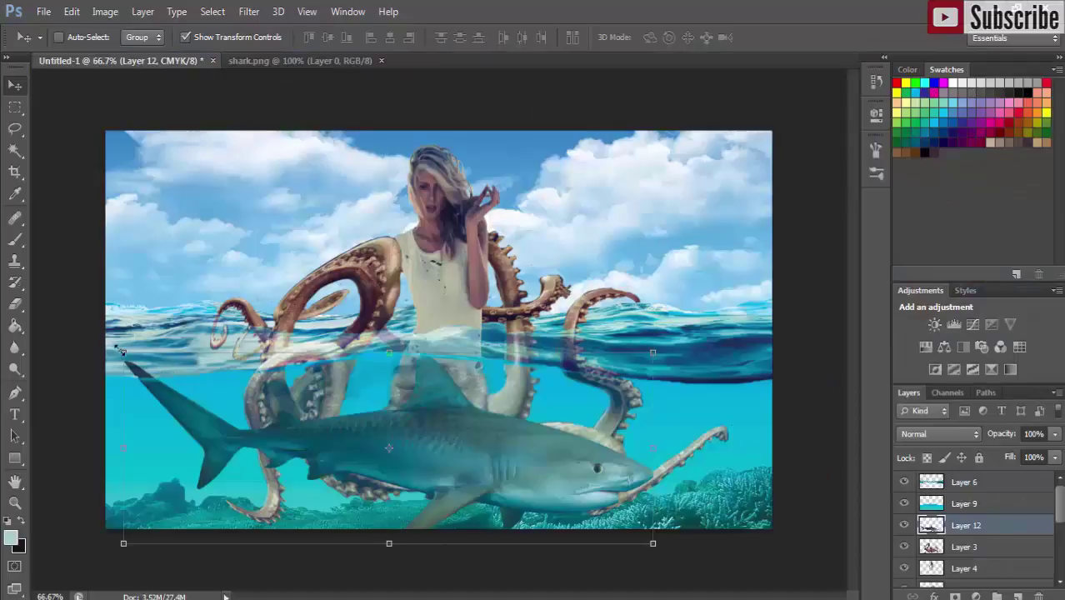
# Shrink the shark much smaller and place it underwater on the left.
pyautogui.moveTo(123, 352)
pyautogui.mouseDown()
pyautogui.moveTo(337, 423)
pyautogui.moveTo(541, 513)
pyautogui.mouseUp()
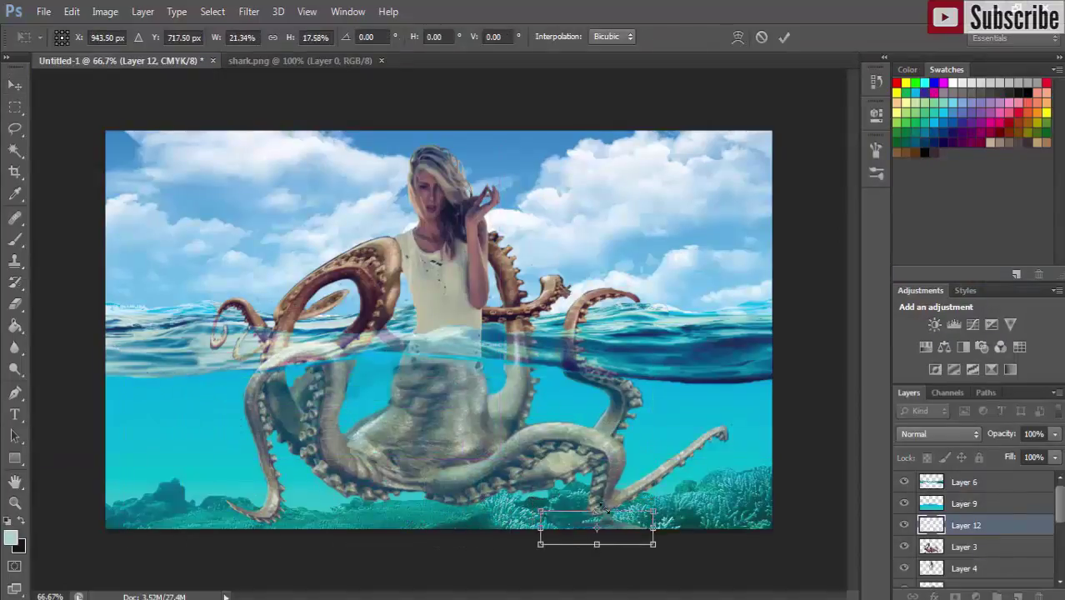
pyautogui.moveTo(616, 523)
pyautogui.mouseDown()
pyautogui.moveTo(377, 437)
pyautogui.moveTo(350, 455)
pyautogui.moveTo(292, 416)
pyautogui.moveTo(217, 392)
pyautogui.moveTo(198, 371)
pyautogui.moveTo(184, 450)
pyautogui.moveTo(210, 425)
pyautogui.mouseUp()
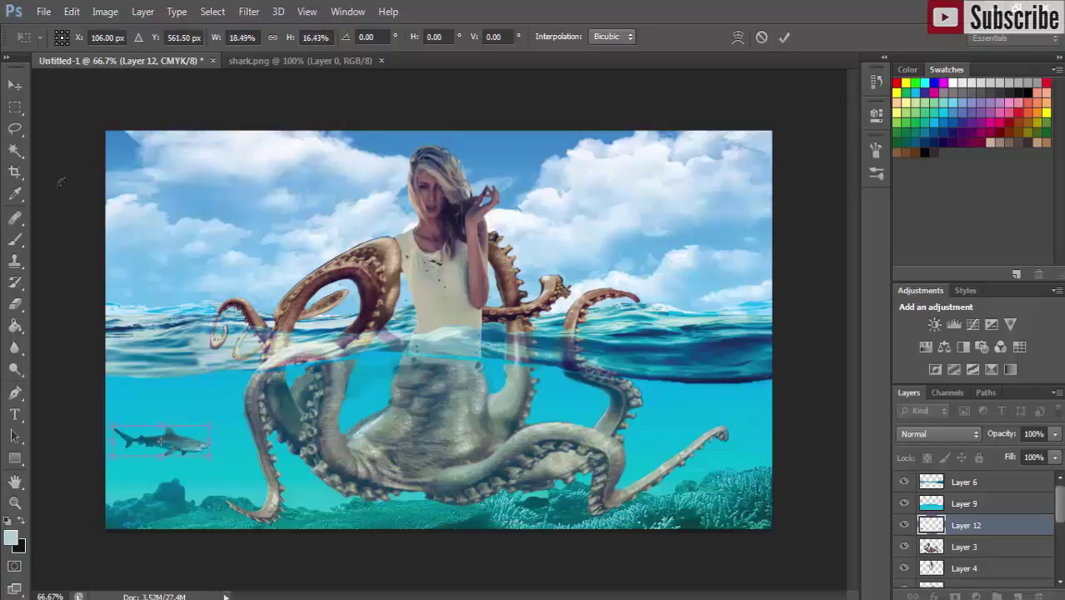
pyautogui.click(20, 85)
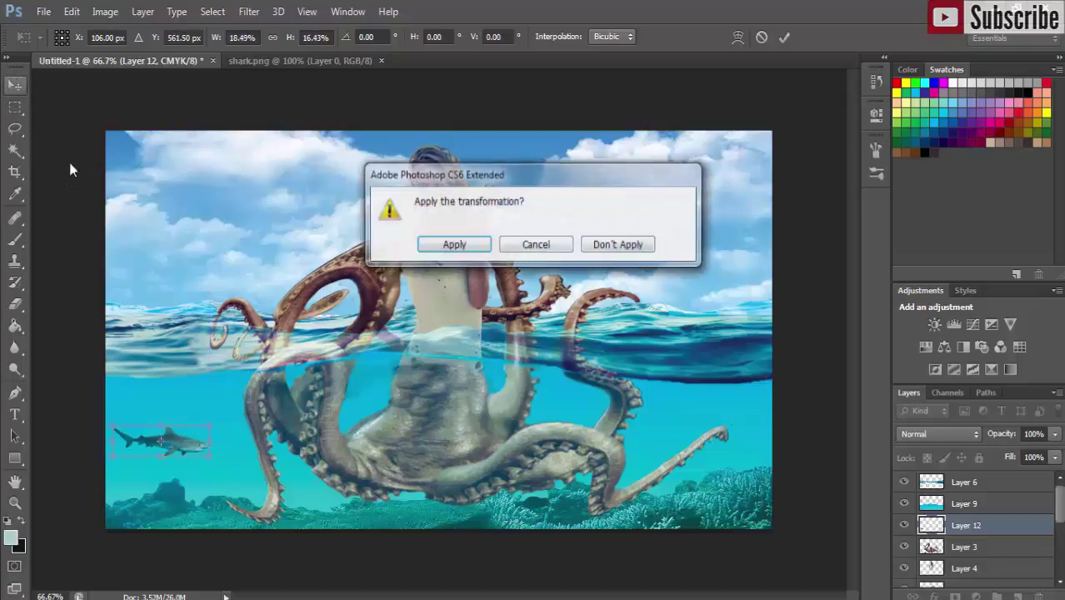
pyautogui.click(457, 245)
# Duplicate Layer 12 and place the shark copy just below and right of the first.
pyautogui.rightClick(962, 526)
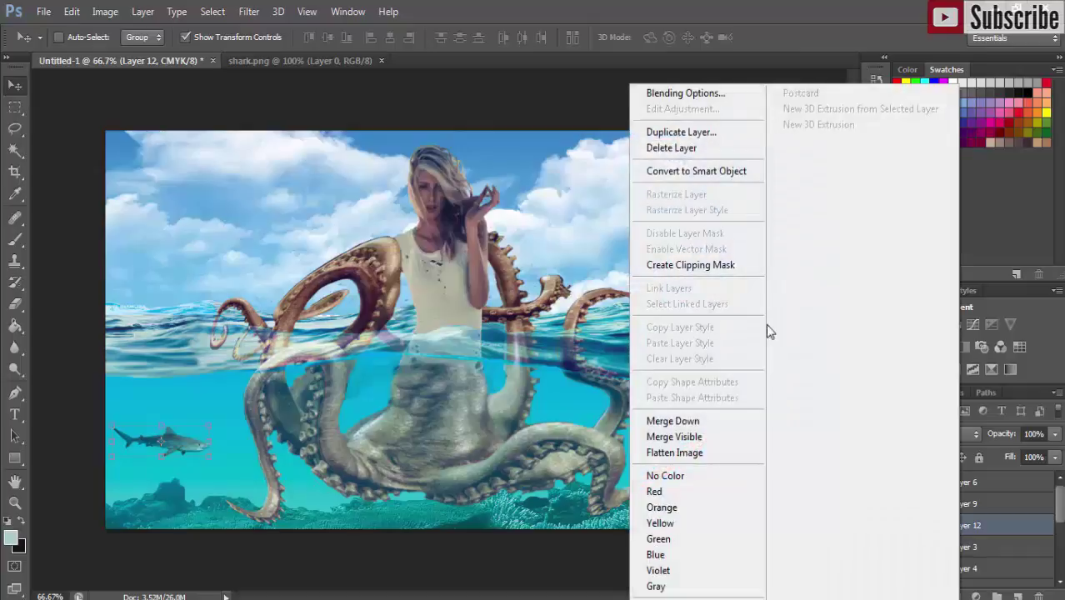
pyautogui.click(708, 130)
pyautogui.click(921, 191)
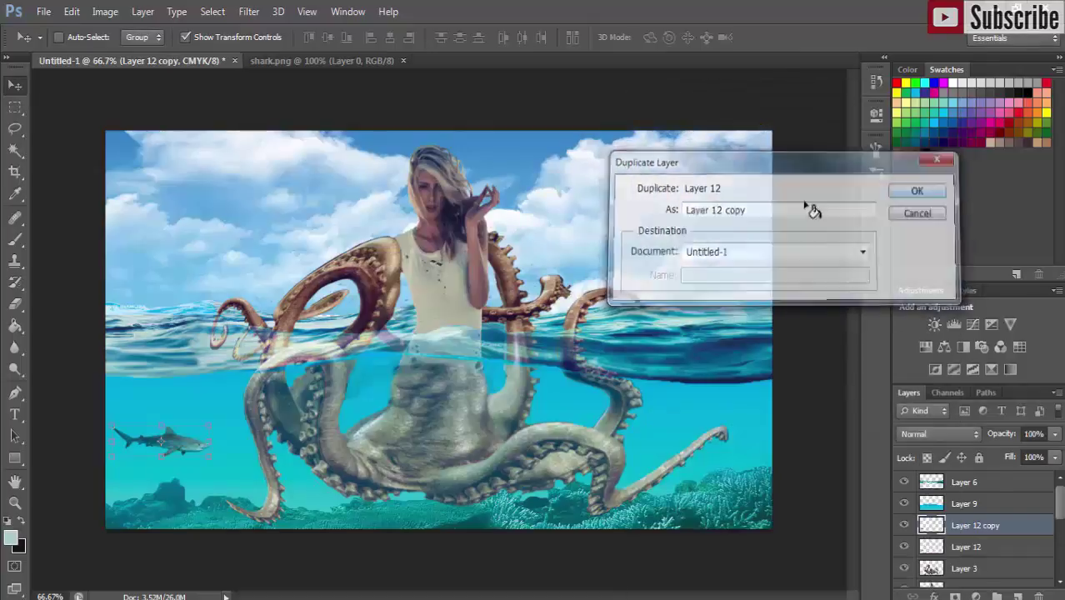
pyautogui.moveTo(181, 444)
pyautogui.mouseDown()
pyautogui.moveTo(184, 431)
pyautogui.moveTo(227, 435)
pyautogui.moveTo(228, 473)
pyautogui.mouseUp()
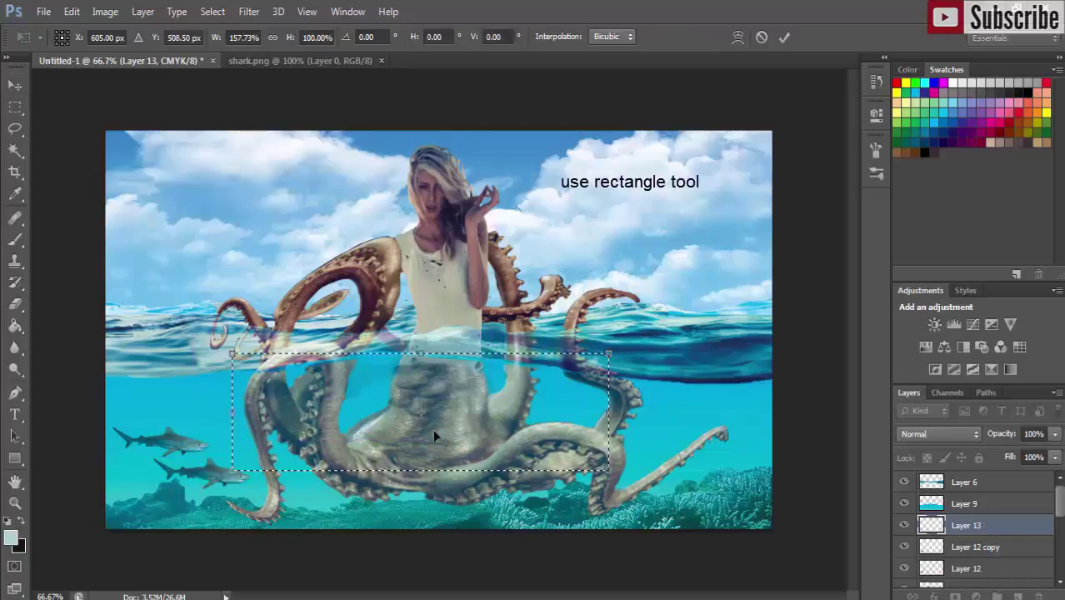
# Stretch the white rectangle taller and fill it with rendered clouds, rasterizing the fill layer.
pyautogui.moveTo(421, 479); pyautogui.dragTo(422, 496)
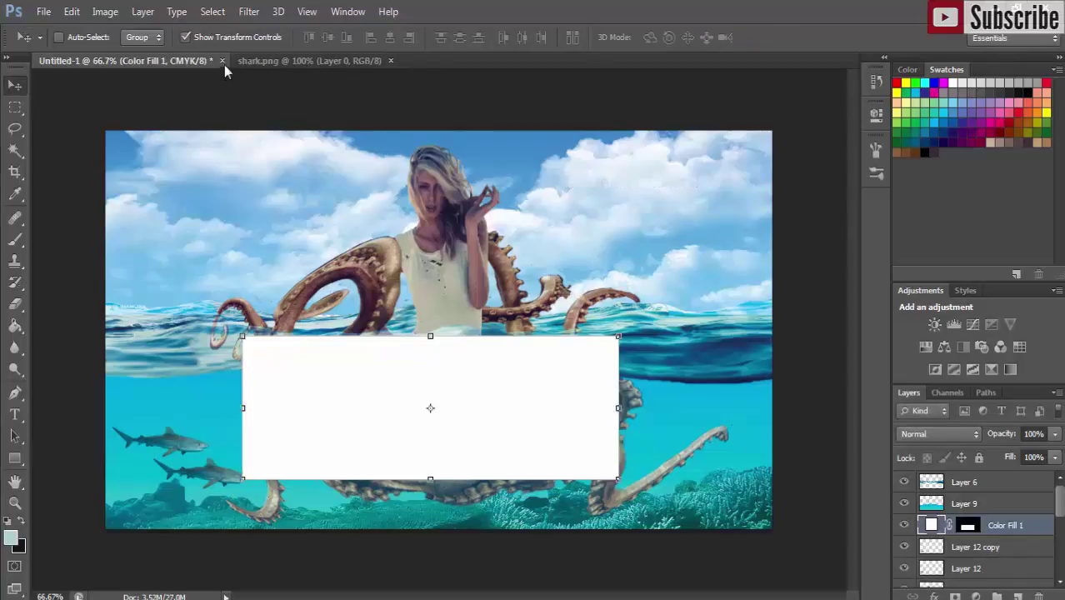
pyautogui.click(255, 17)
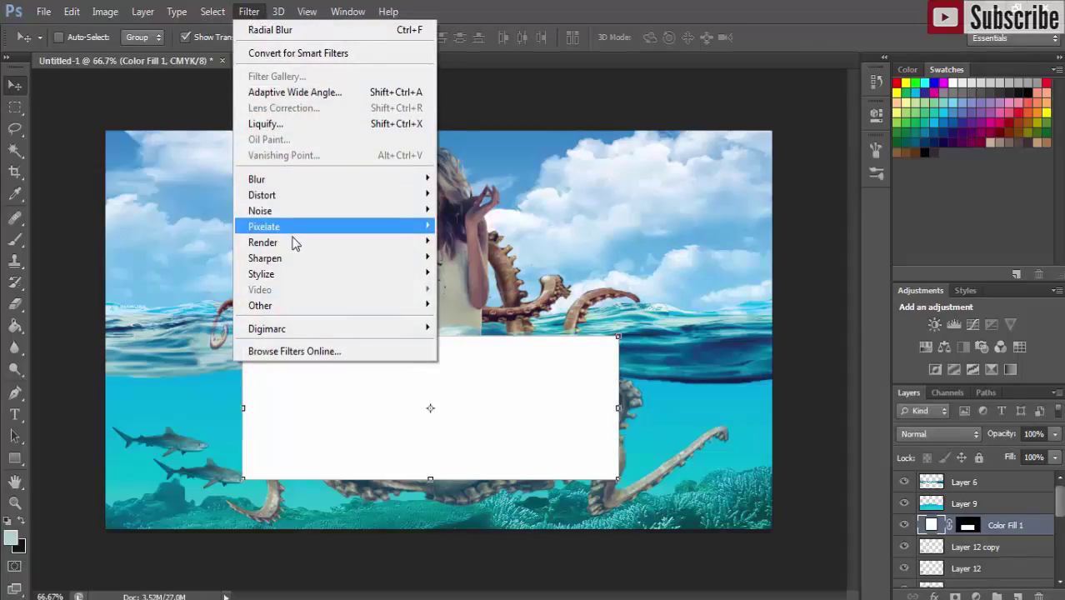
pyautogui.moveTo(263, 242)
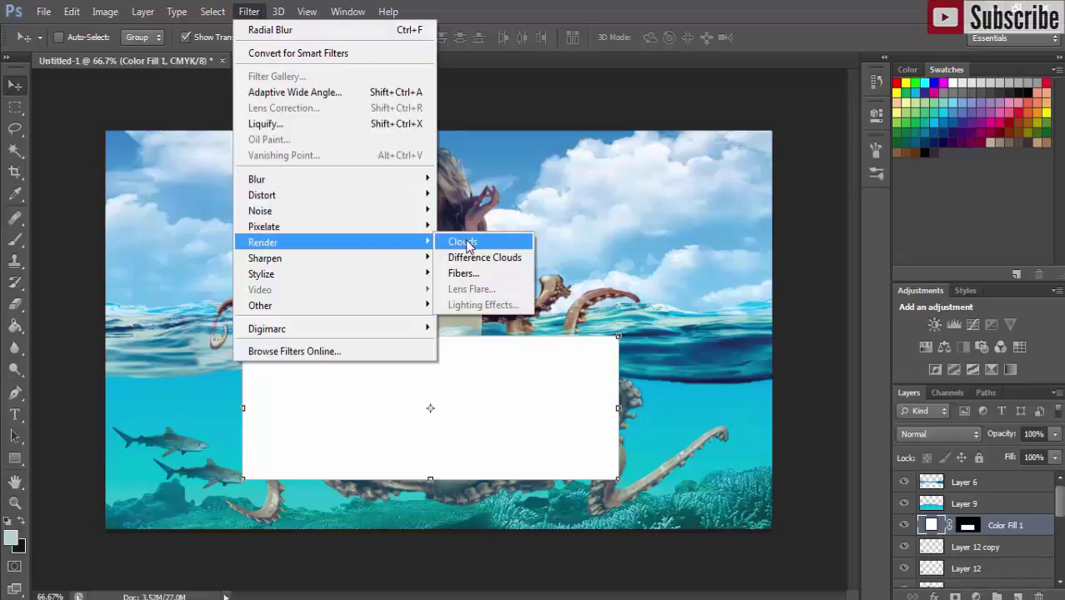
pyautogui.click(467, 245)
pyautogui.click(467, 252)
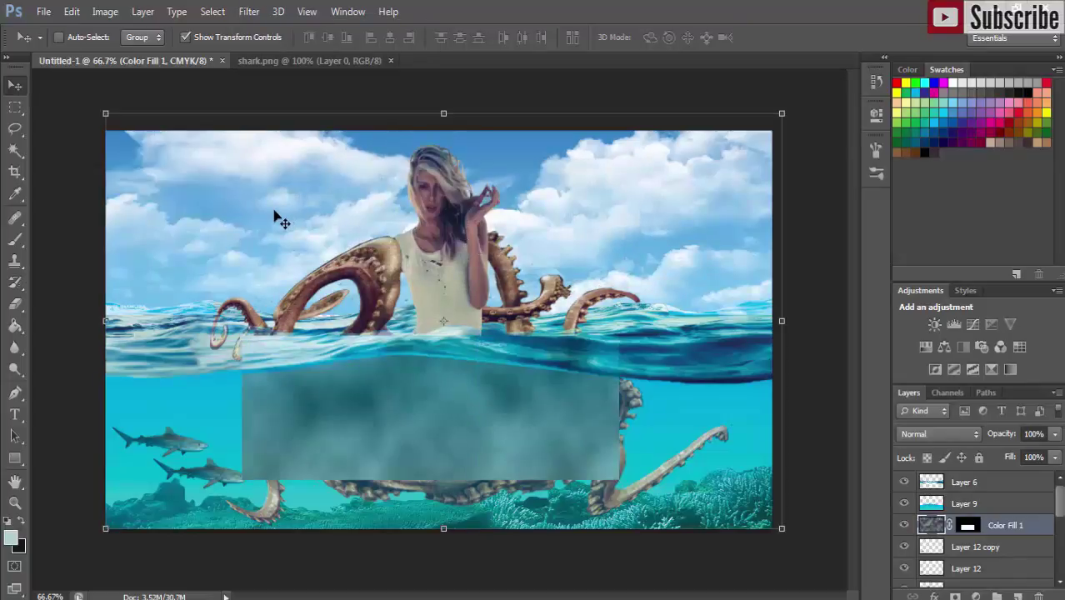
pyautogui.click(106, 12)
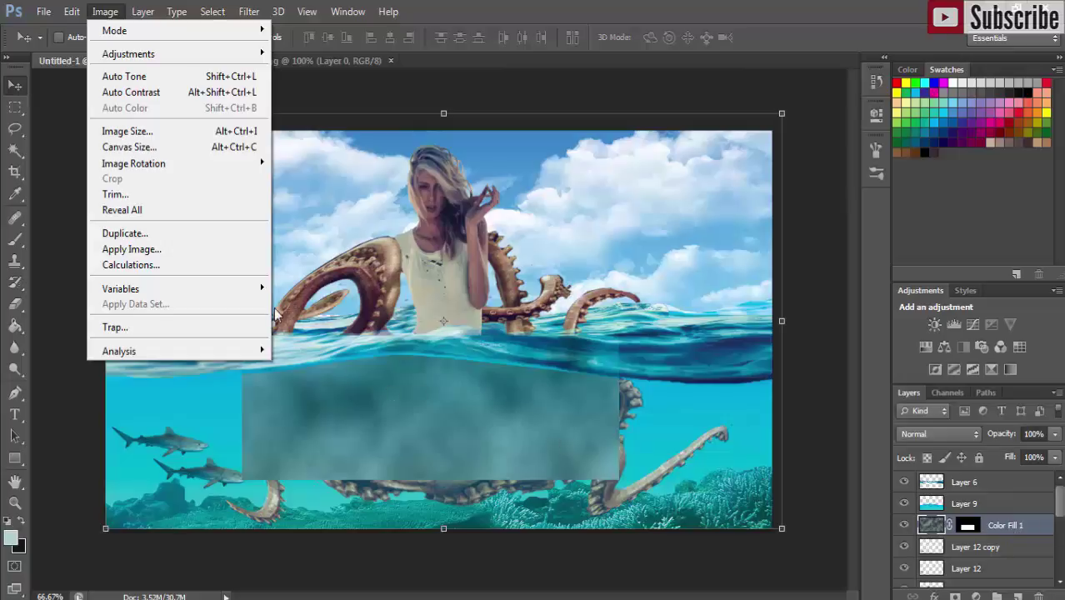
pyautogui.moveTo(128, 53)
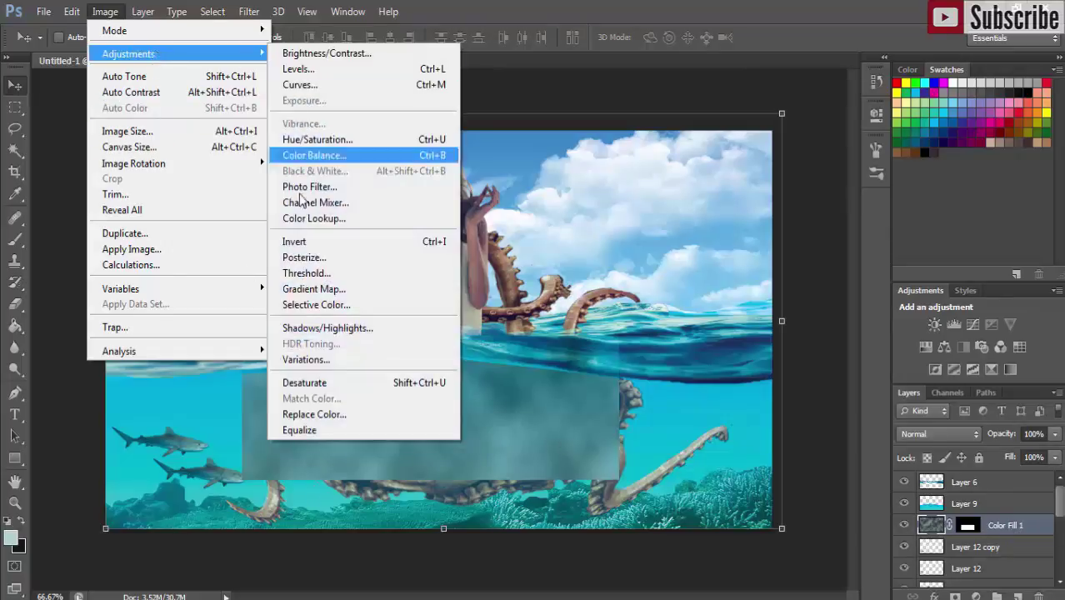
# Apply Threshold at level 79 to turn the clouds into hard black-and-white blotches.
pyautogui.click(315, 280)
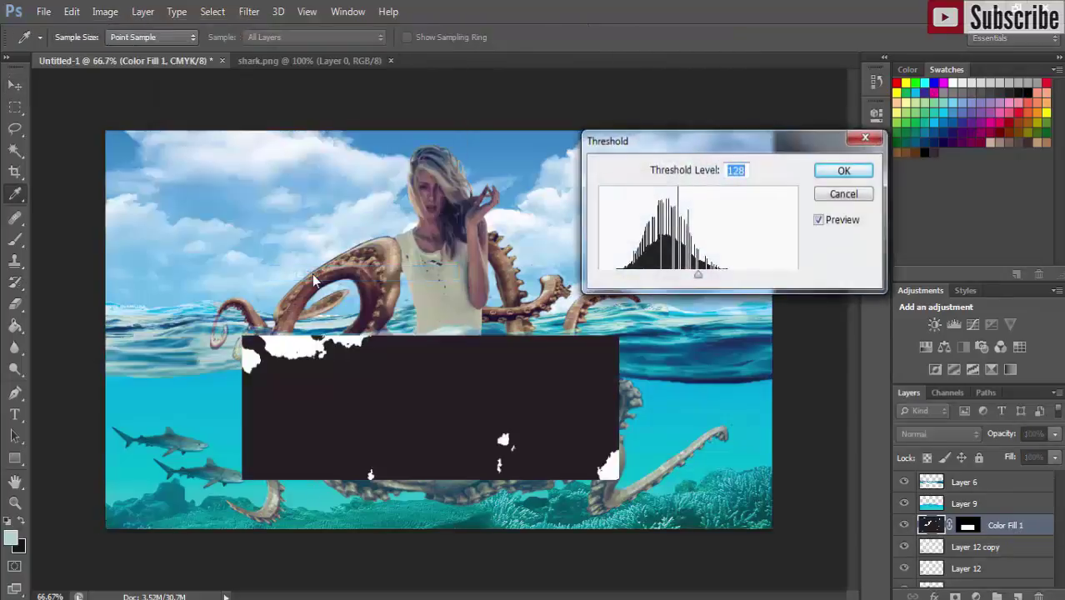
pyautogui.moveTo(698, 276); pyautogui.dragTo(659, 283)
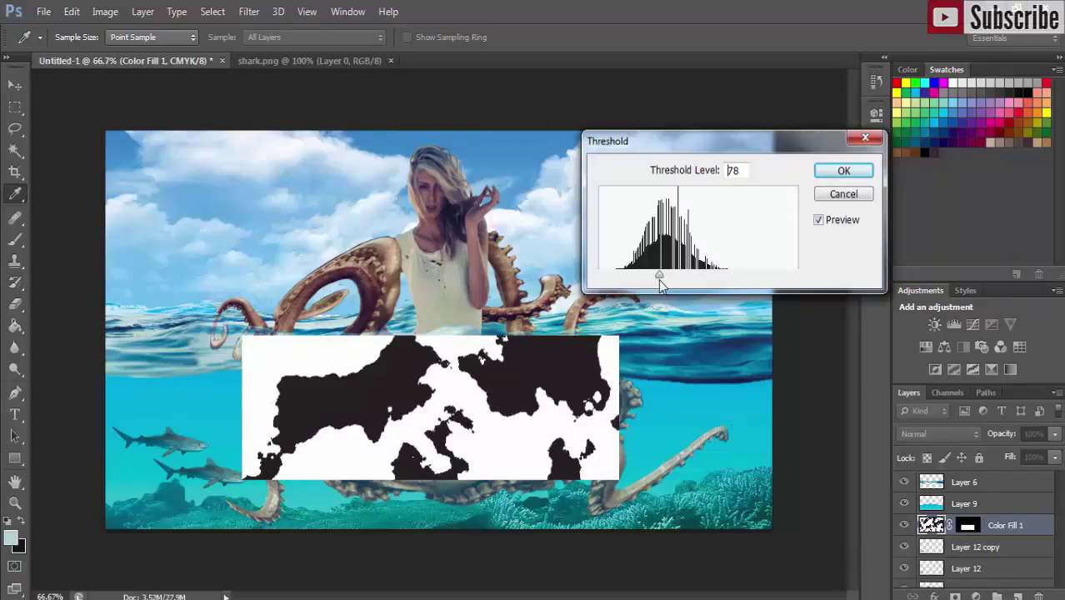
pyautogui.moveTo(659, 283); pyautogui.dragTo(660, 280)
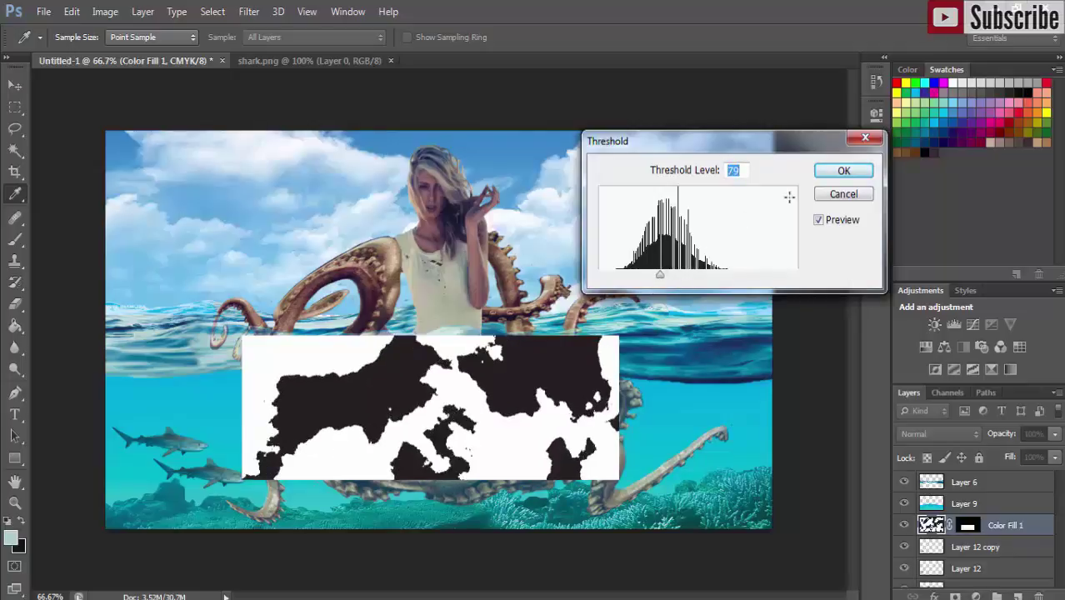
pyautogui.click(838, 171)
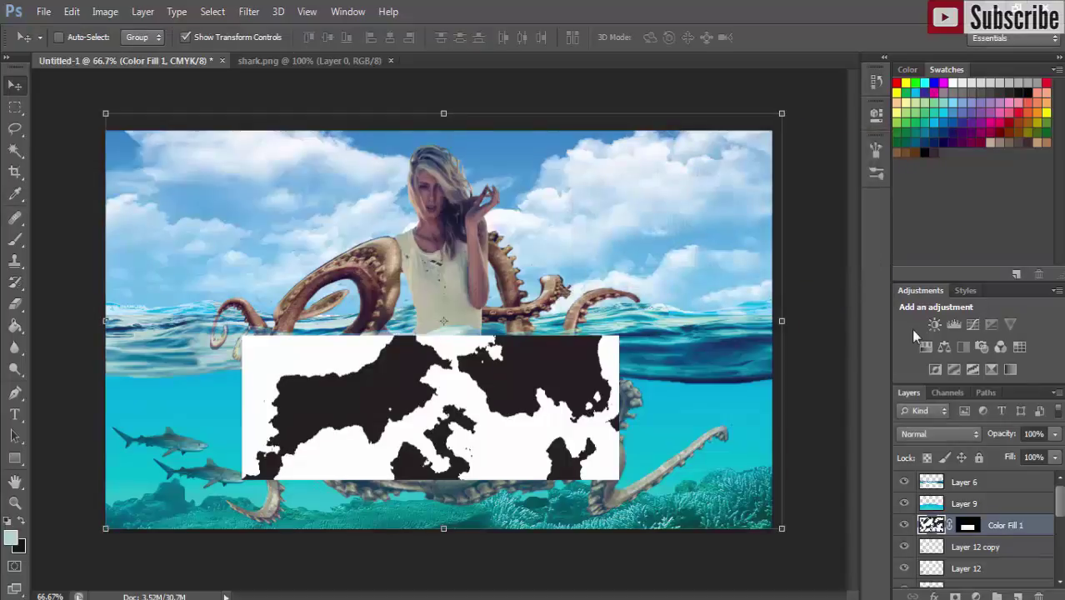
# Apply a Zoom Radial Blur of amount 100 centred top-left, then add a new empty layer.
pyautogui.click(249, 12)
pyautogui.moveTo(256, 179)
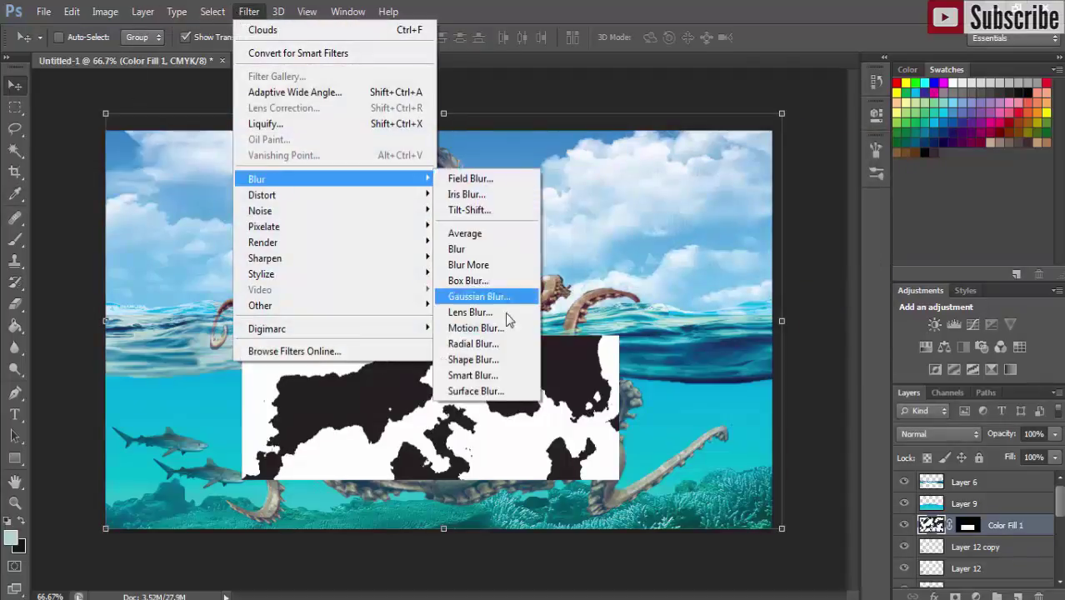
pyautogui.click(499, 344)
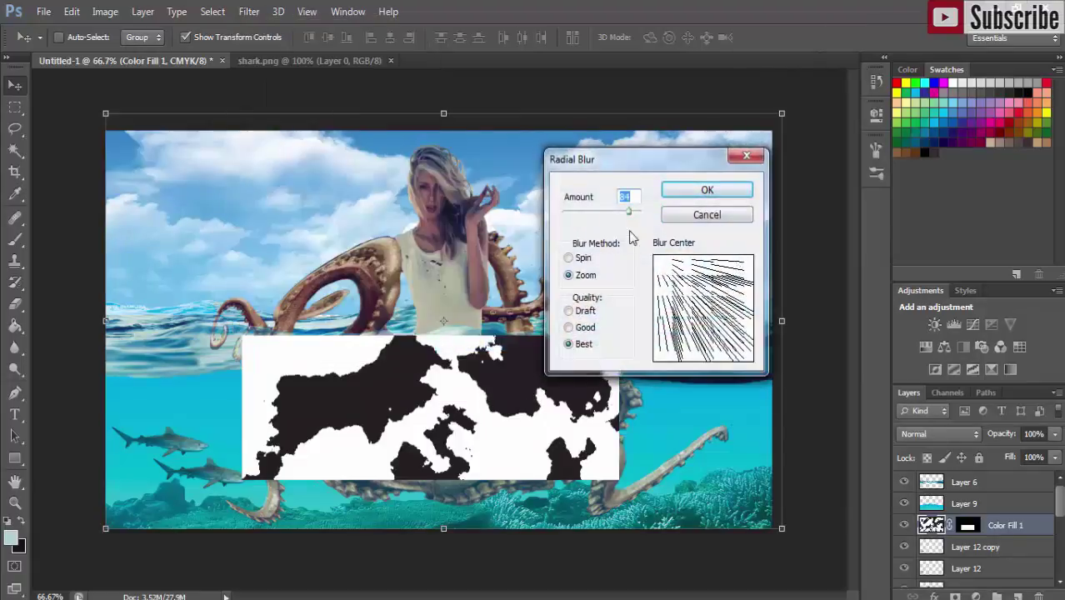
pyautogui.moveTo(695, 285); pyautogui.dragTo(635, 250)
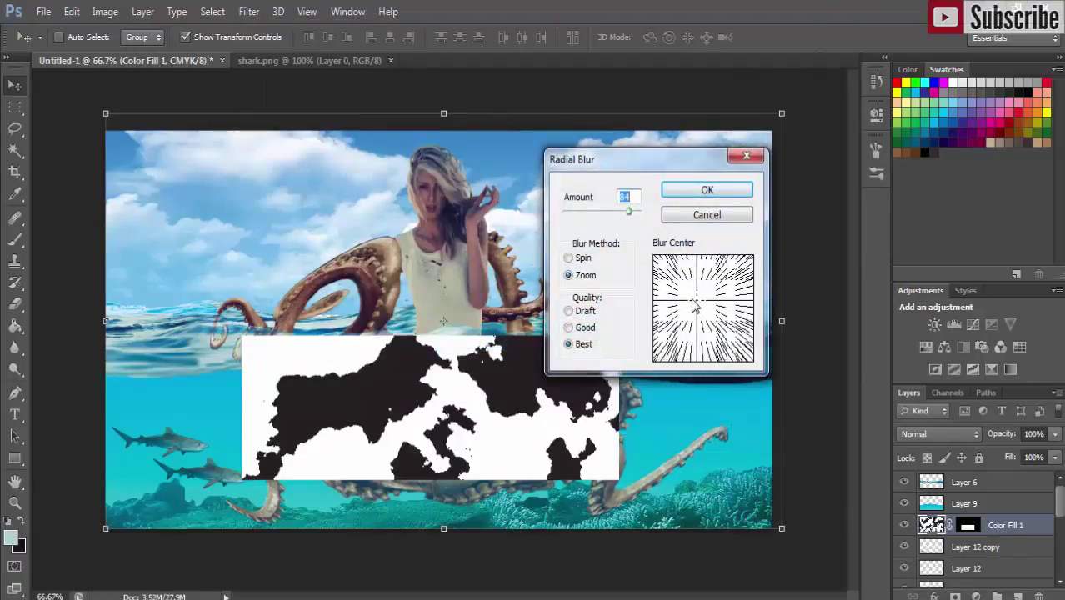
pyautogui.moveTo(707, 304); pyautogui.dragTo(655, 262)
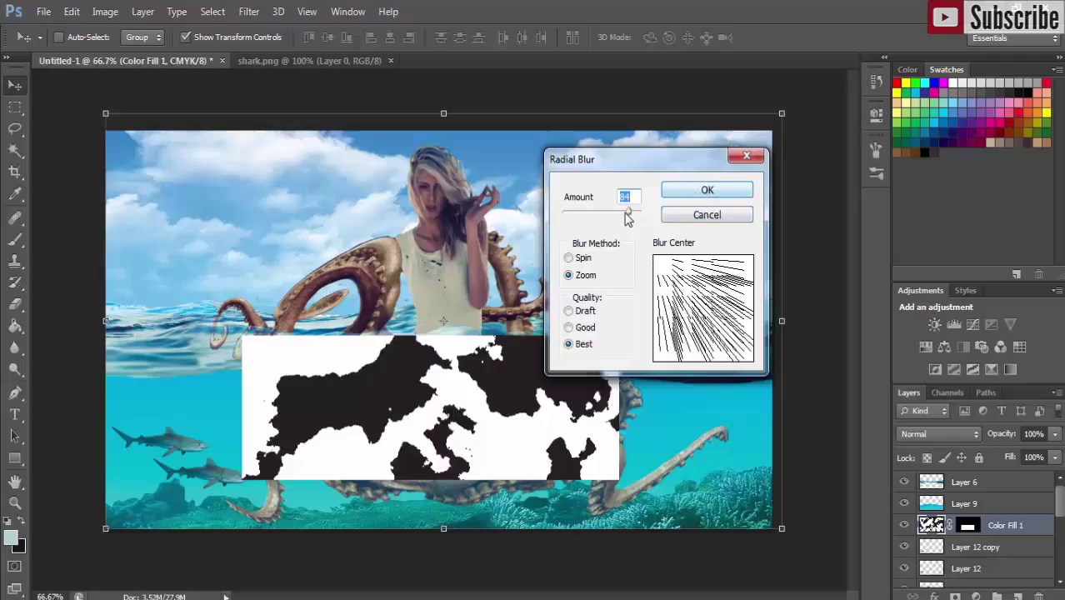
pyautogui.moveTo(631, 216)
pyautogui.mouseDown()
pyautogui.moveTo(648, 218)
pyautogui.moveTo(584, 218)
pyautogui.moveTo(639, 220)
pyautogui.moveTo(646, 234)
pyautogui.mouseUp()
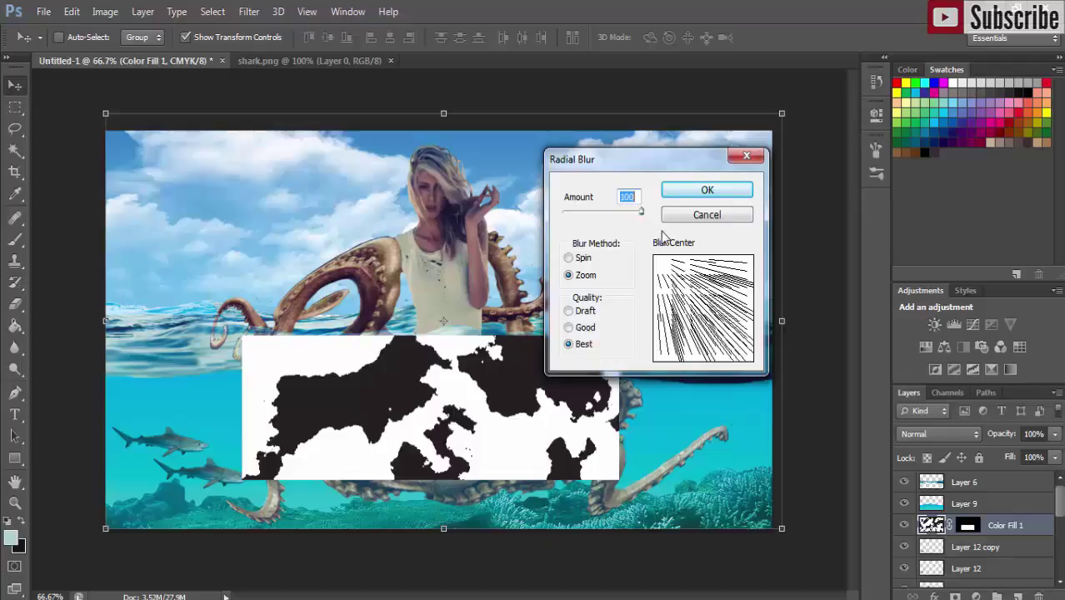
pyautogui.click(718, 190)
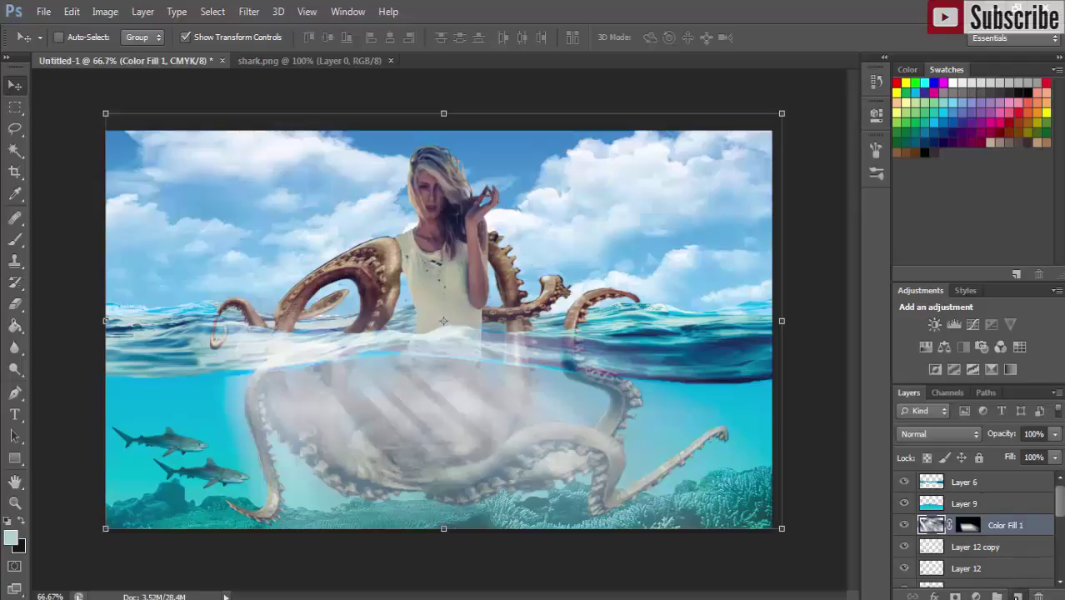
pyautogui.click(1017, 597)
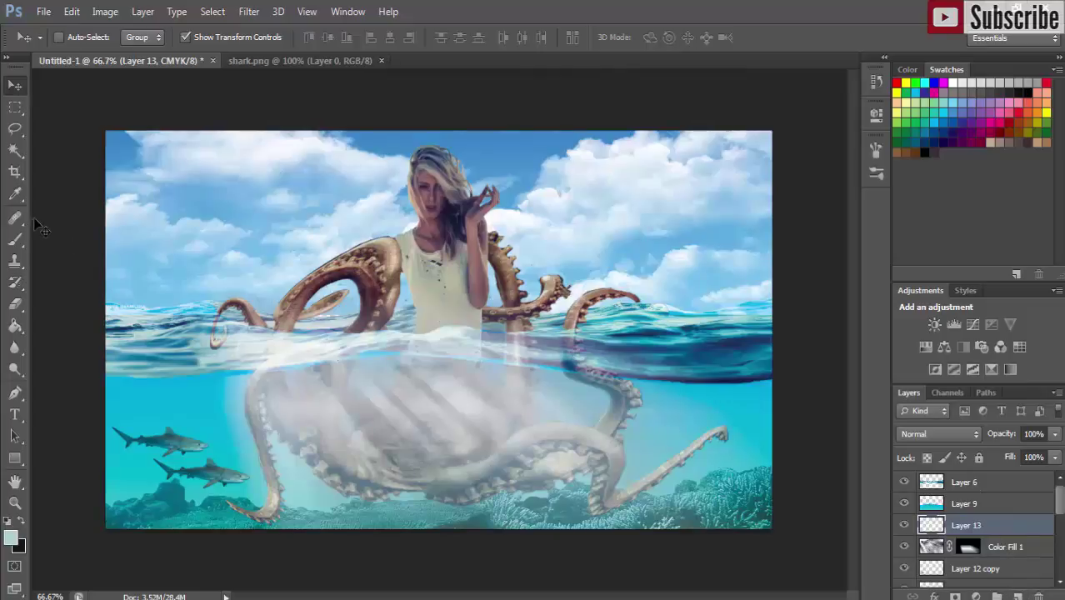
# Select a rectangle from the top-left corner of the canvas down to the waterline.
pyautogui.click(15, 107)
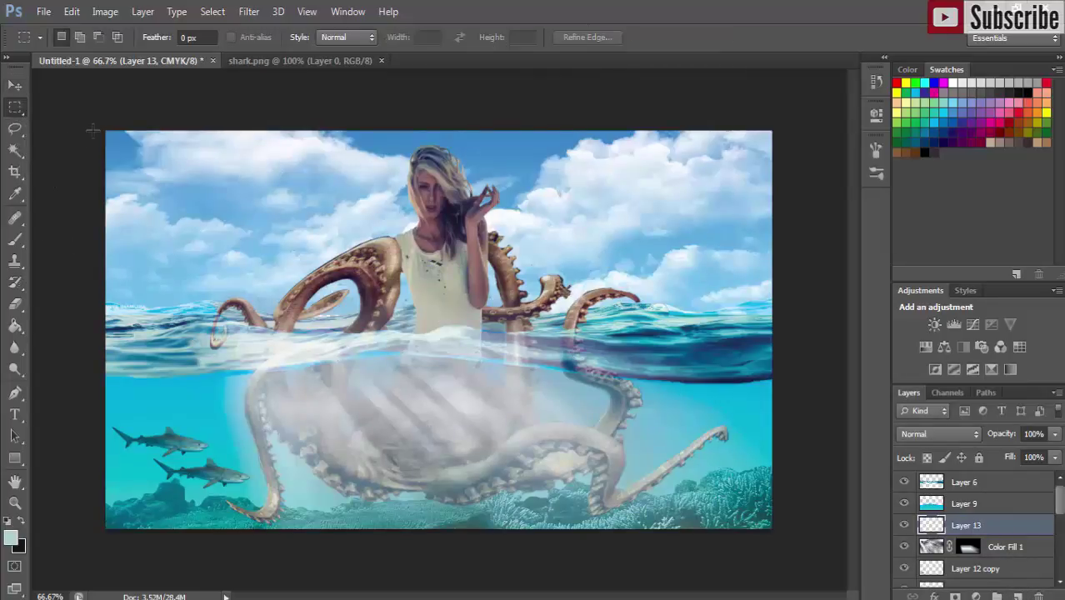
pyautogui.moveTo(104, 127)
pyautogui.mouseDown()
pyautogui.moveTo(432, 326)
pyautogui.moveTo(524, 351)
pyautogui.mouseUp()
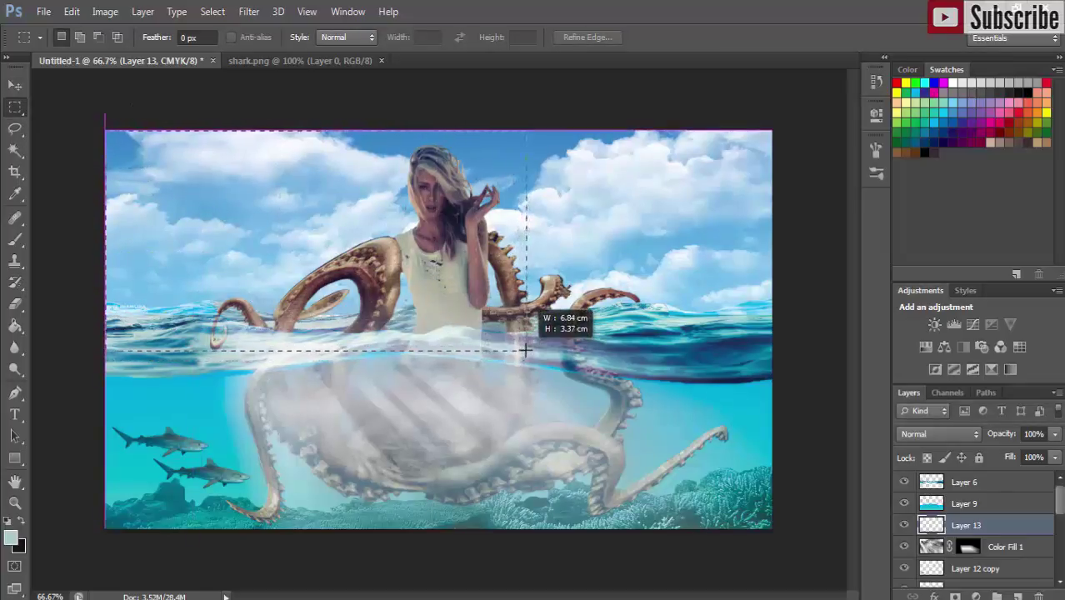
pyautogui.moveTo(524, 350); pyautogui.dragTo(524, 350)
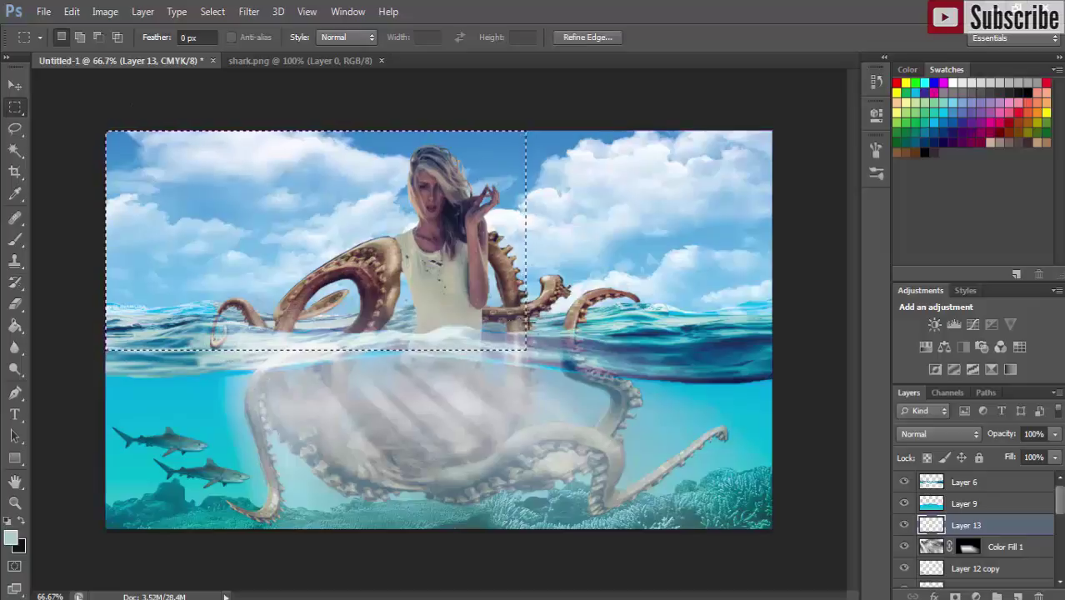
pyautogui.click(15, 85)
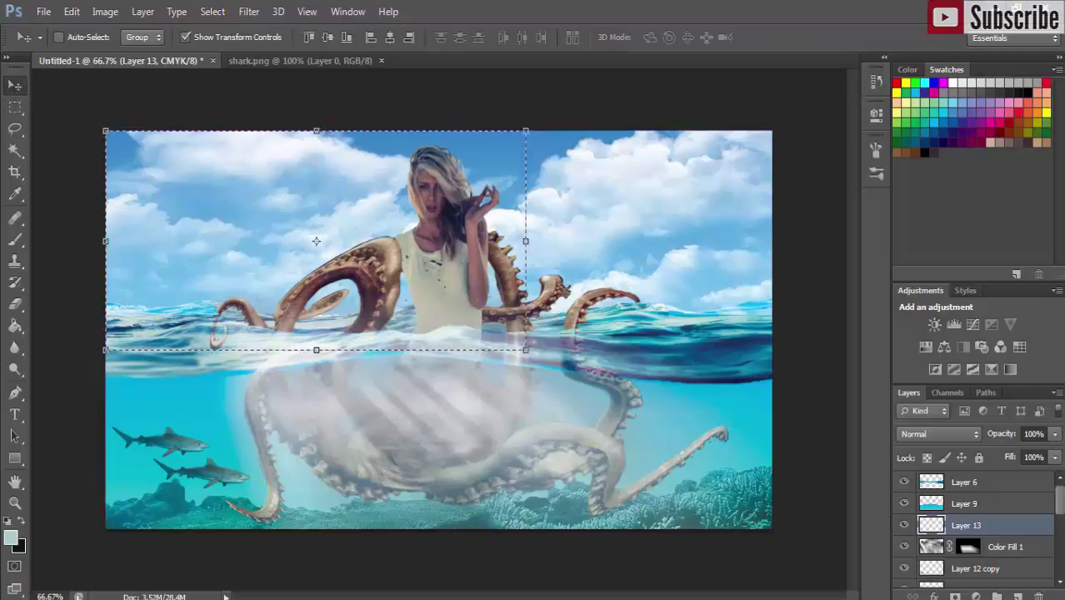
# Fill the selection with a pure white (#ffffff) Solid Color fill layer.
pyautogui.click(980, 595)
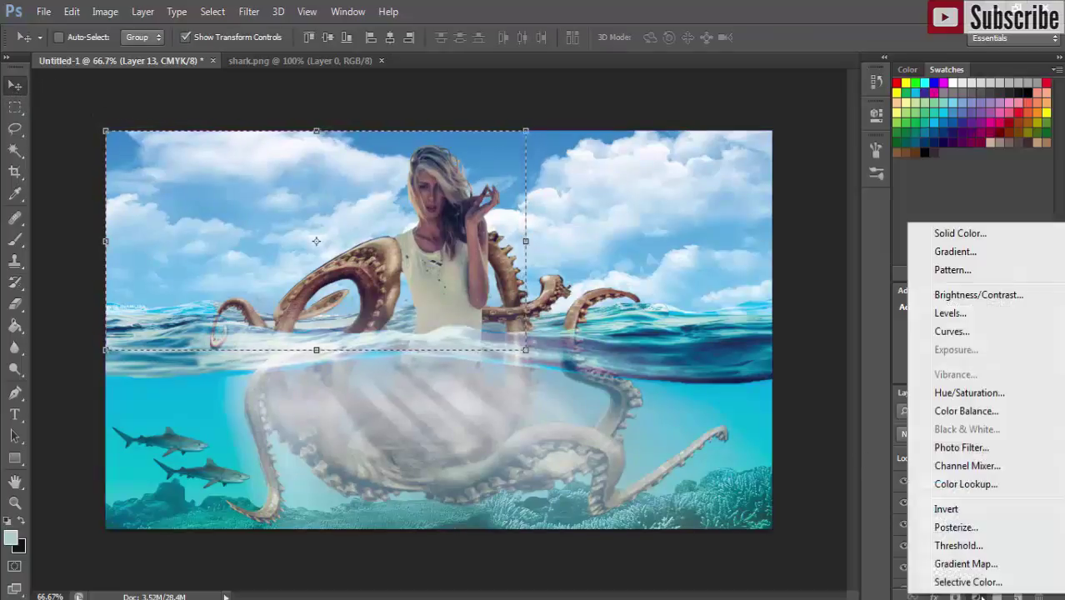
pyautogui.click(961, 234)
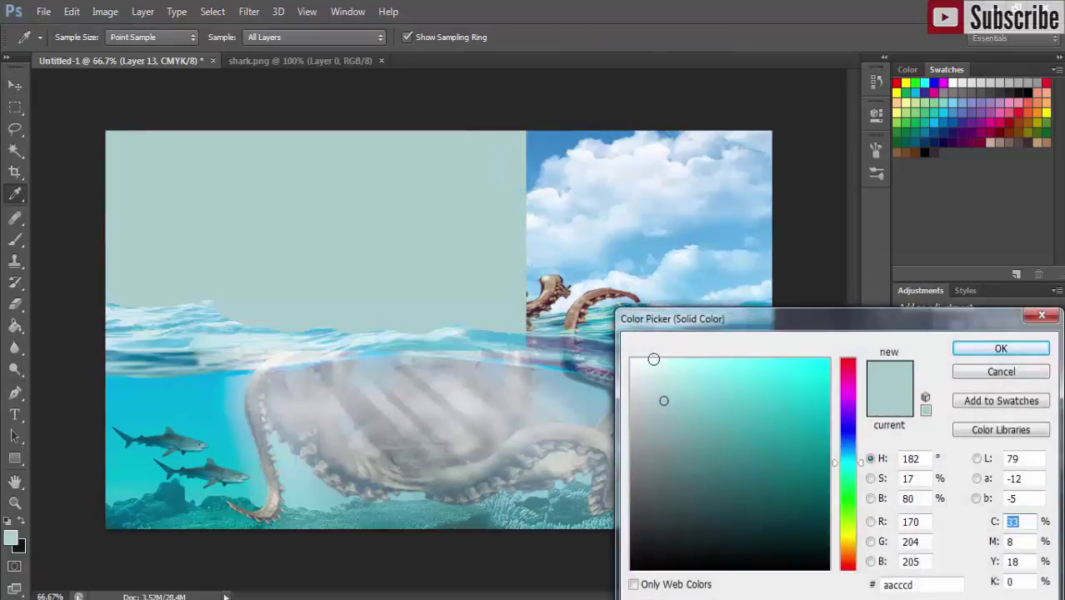
pyautogui.click(631, 360)
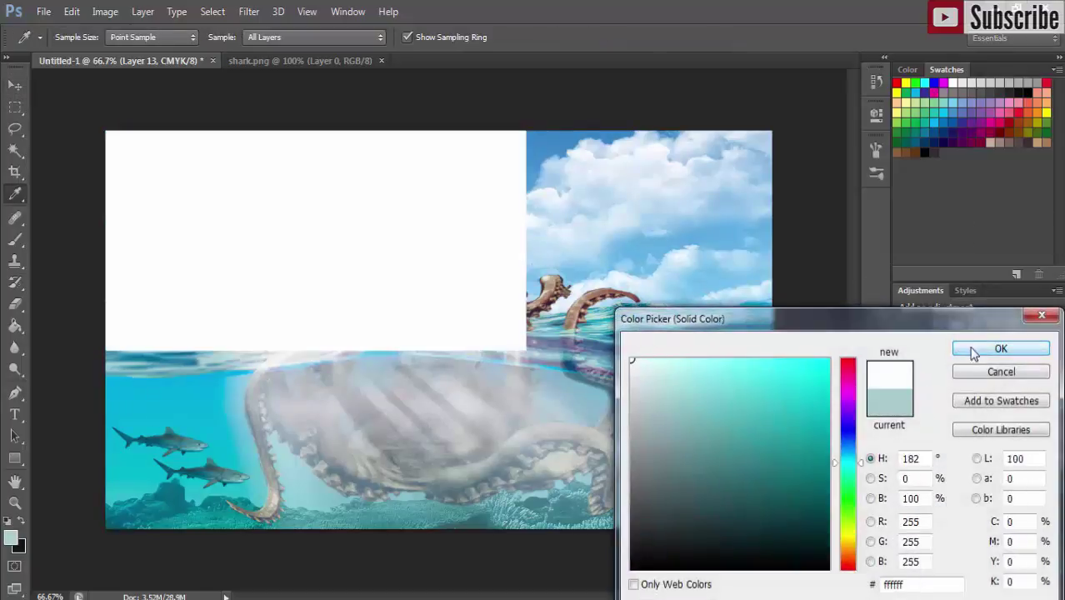
pyautogui.click(975, 352)
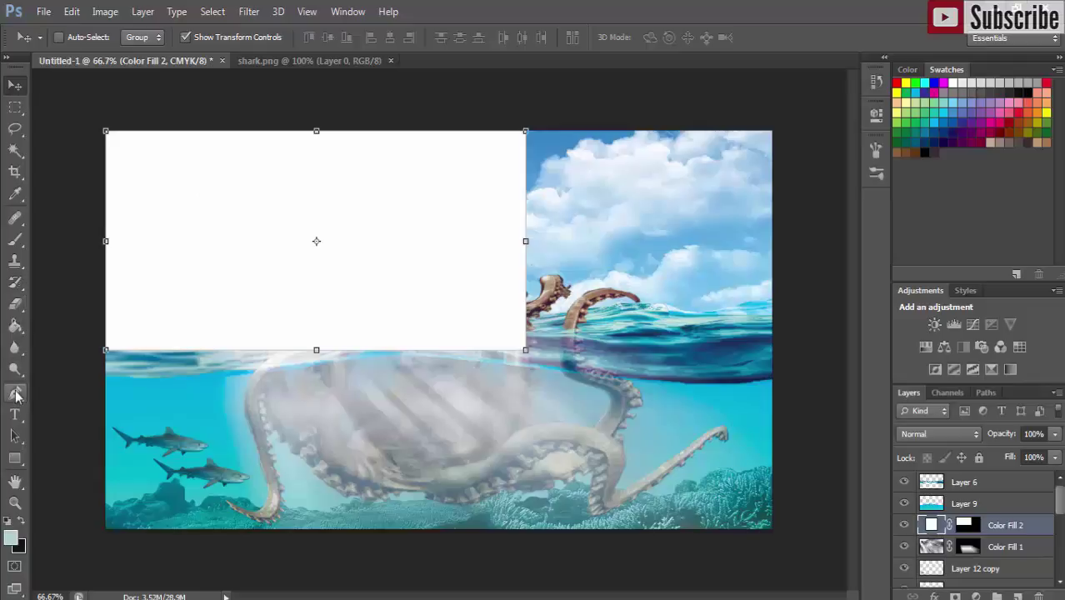
pyautogui.click(16, 239)
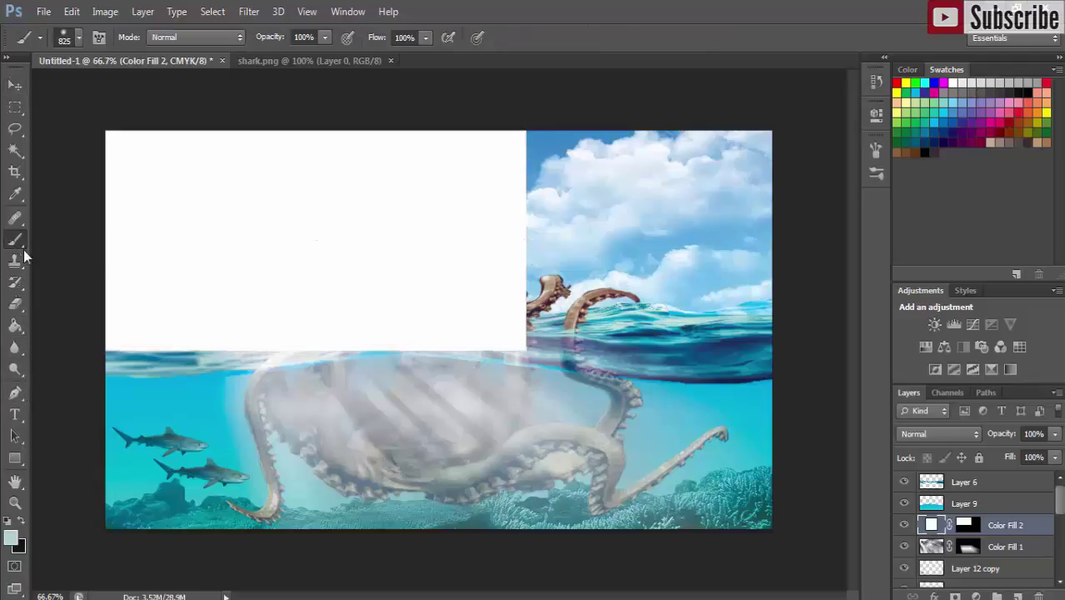
# Make black the foreground, load Special Effect Brushes, and rasterize the white fill.
pyautogui.click(21, 520)
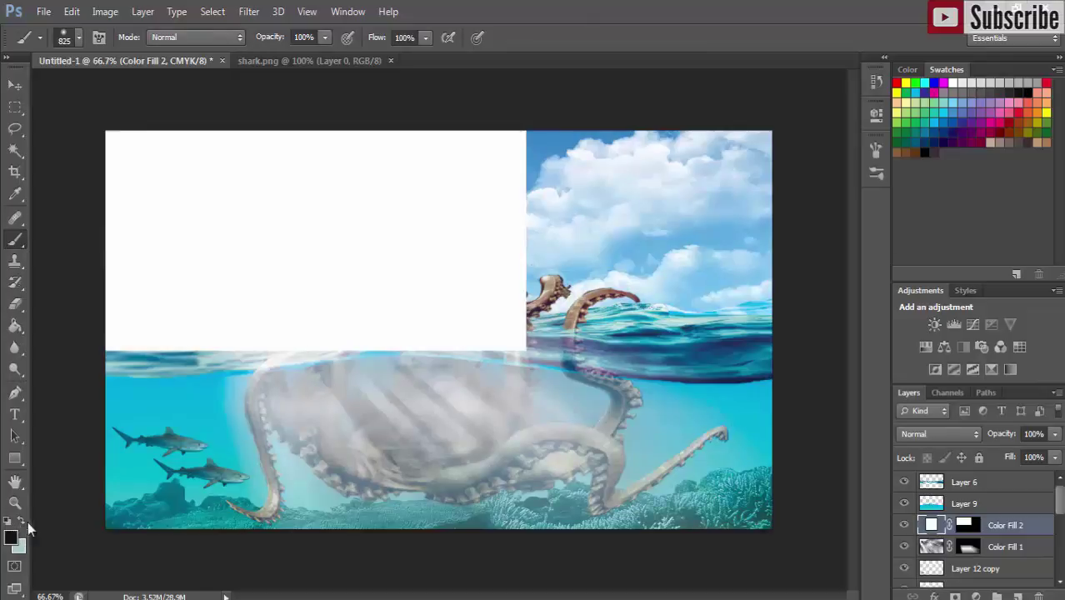
pyautogui.click(79, 39)
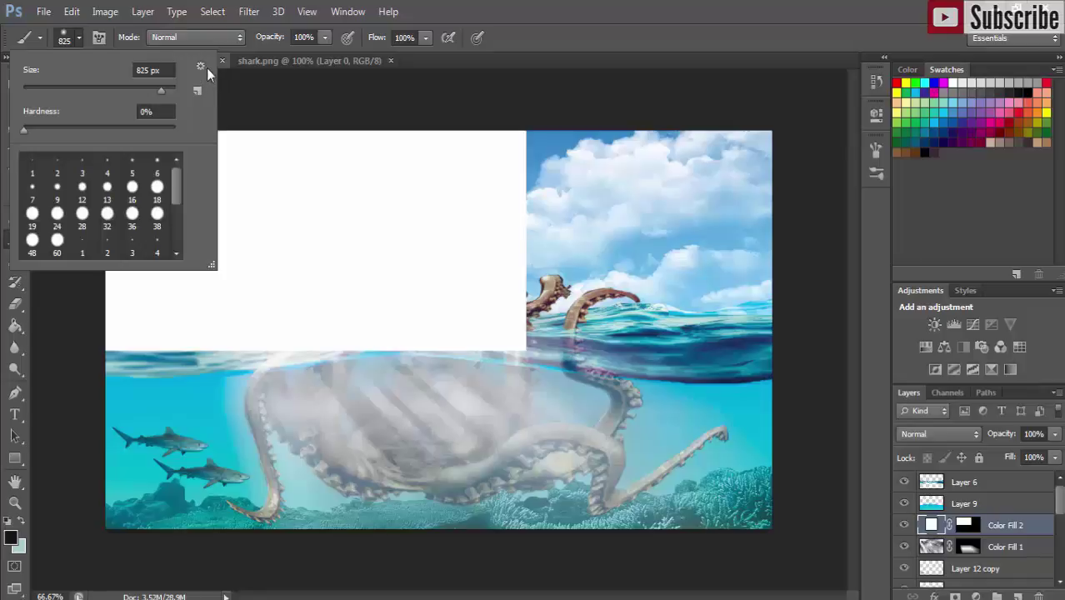
pyautogui.click(203, 67)
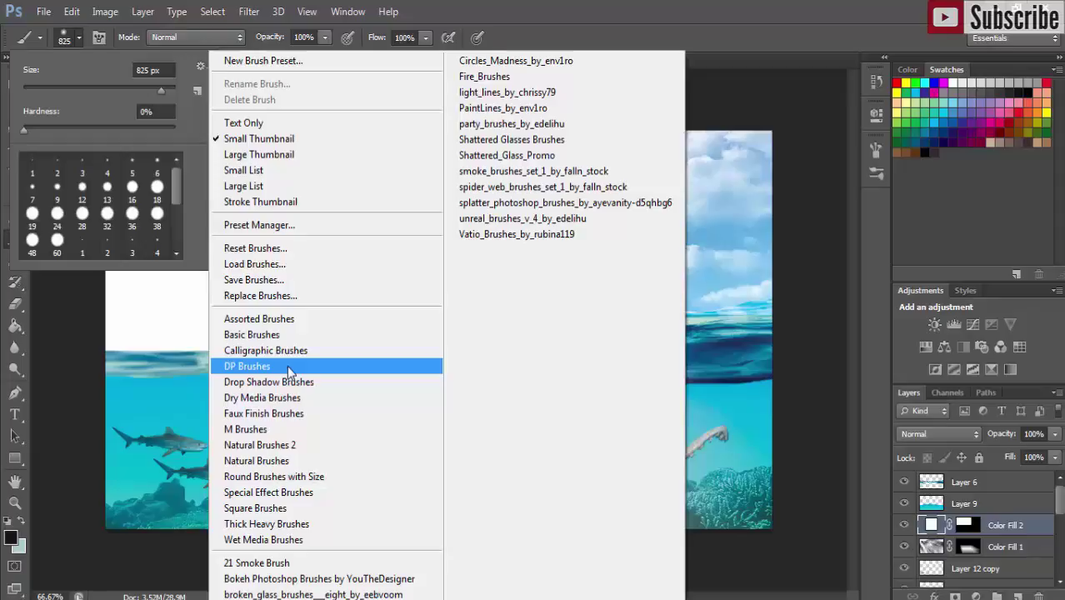
pyautogui.click(275, 492)
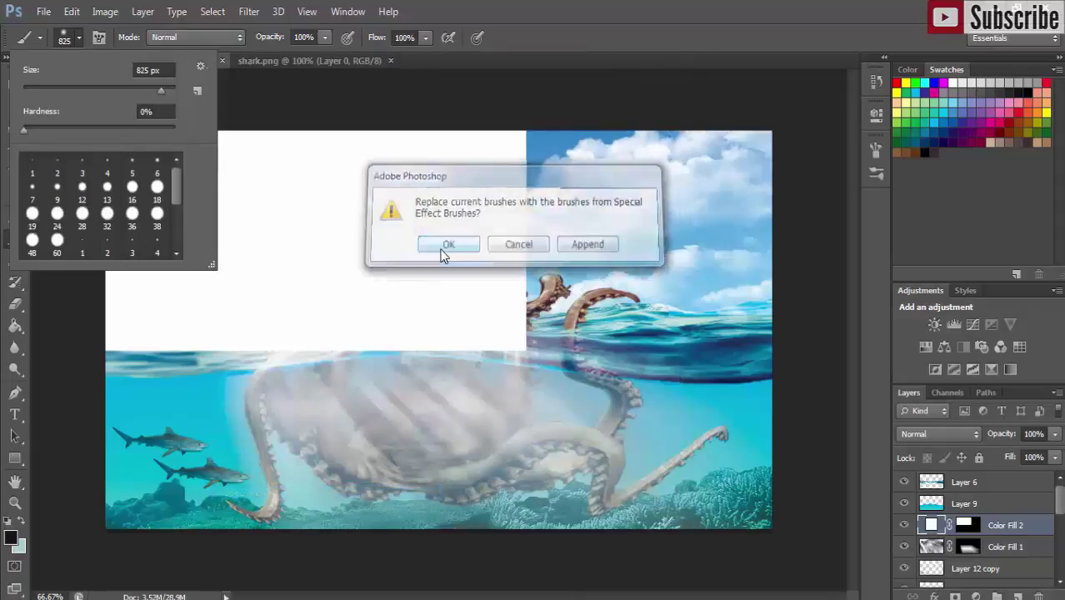
pyautogui.click(447, 244)
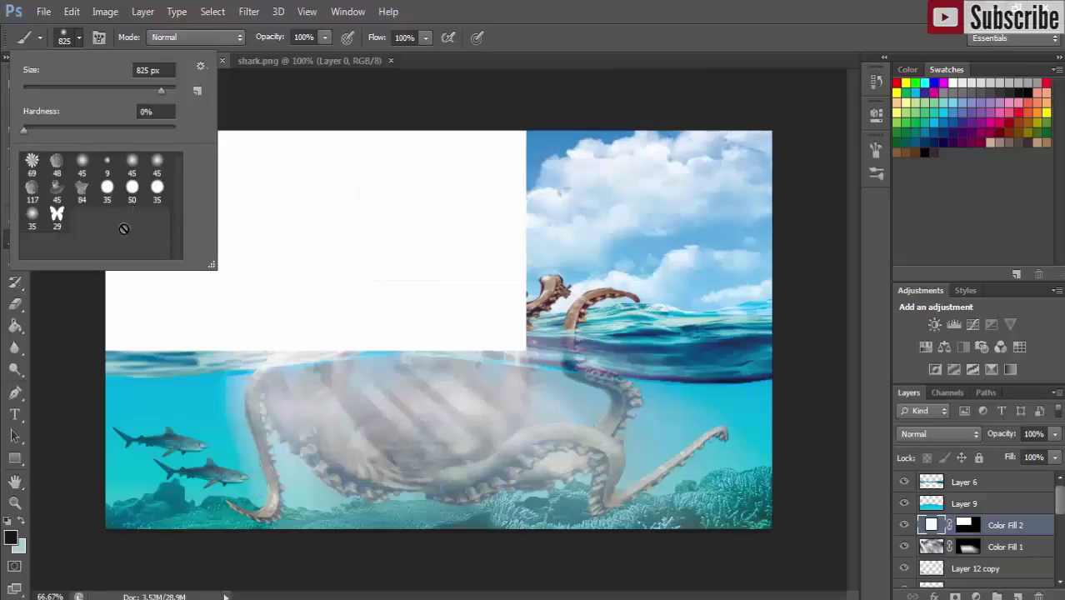
pyautogui.click(259, 203)
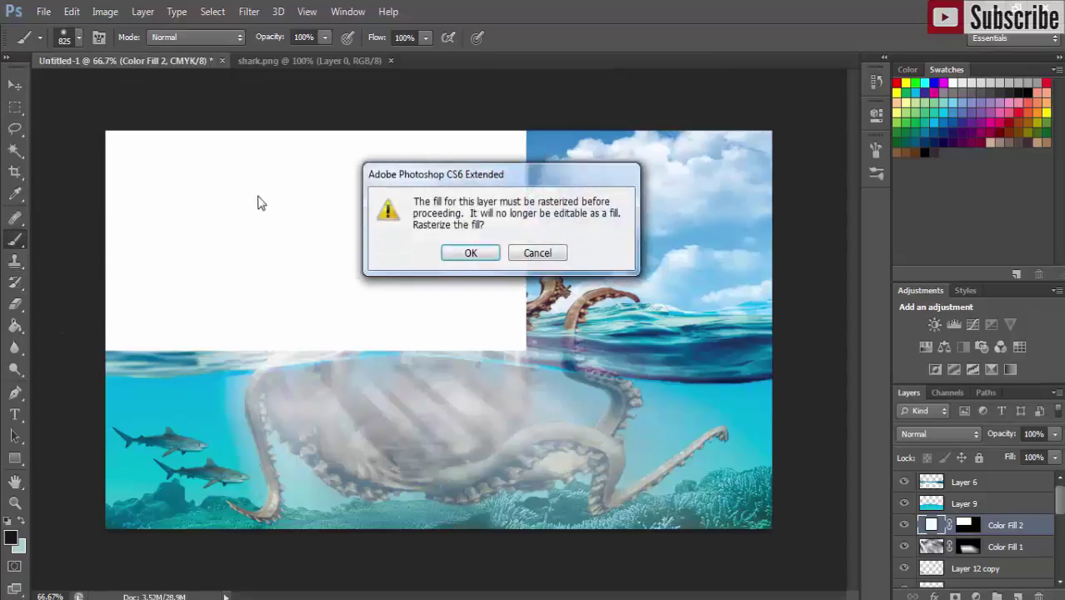
pyautogui.click(470, 252)
# Shrink the brush to about 41 px, paint a test soft spot, then undo it.
pyautogui.rightClick(310, 216)
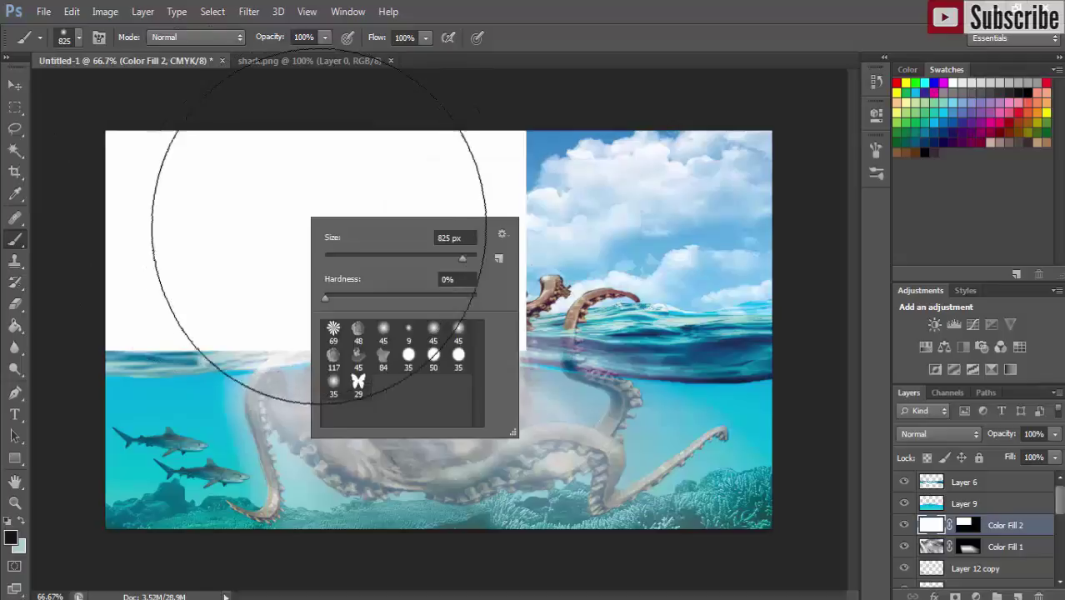
pyautogui.moveTo(458, 259)
pyautogui.mouseDown()
pyautogui.moveTo(355, 267)
pyautogui.moveTo(364, 259)
pyautogui.mouseUp()
pyautogui.moveTo(158, 179)
pyautogui.mouseDown()
pyautogui.moveTo(162, 192)
pyautogui.moveTo(187, 198)
pyautogui.mouseUp()
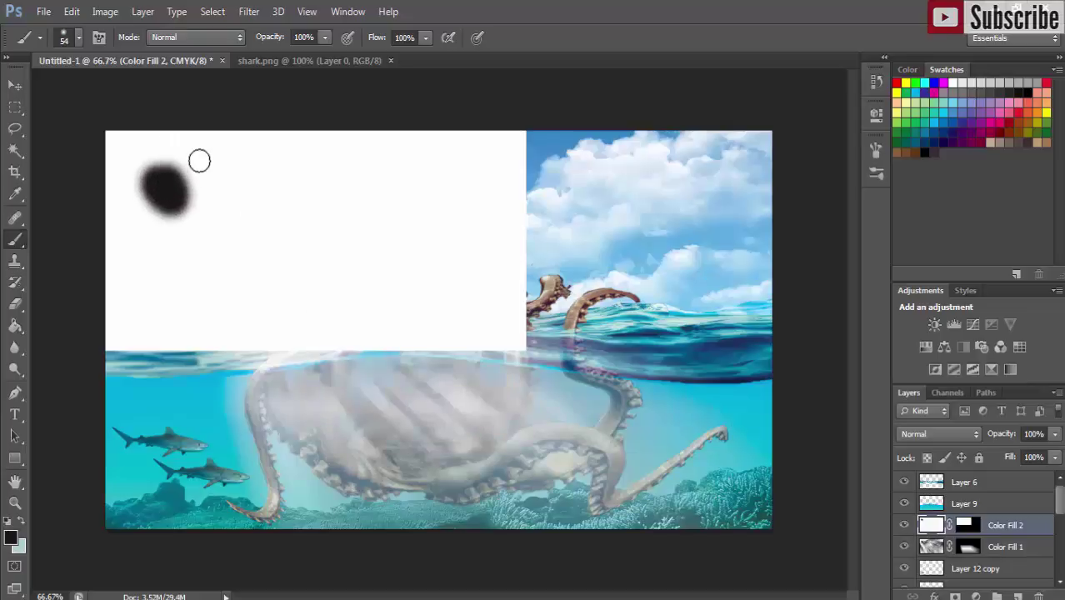
pyautogui.hotkey('ctrl', 'z')
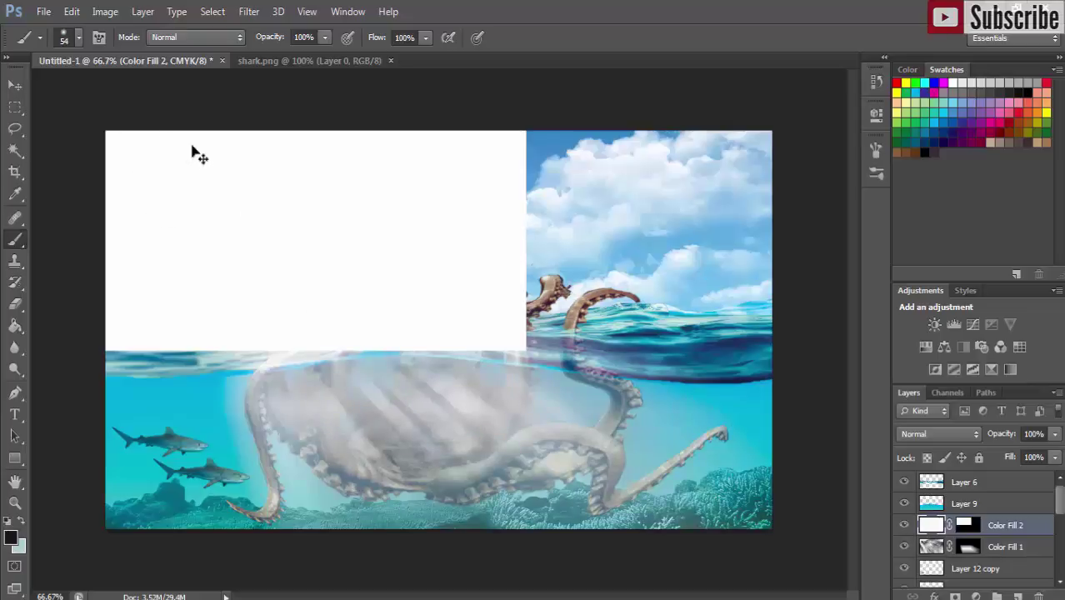
# Load the Basic Brushes set and choose the 36 px hard round brush.
pyautogui.click(79, 37)
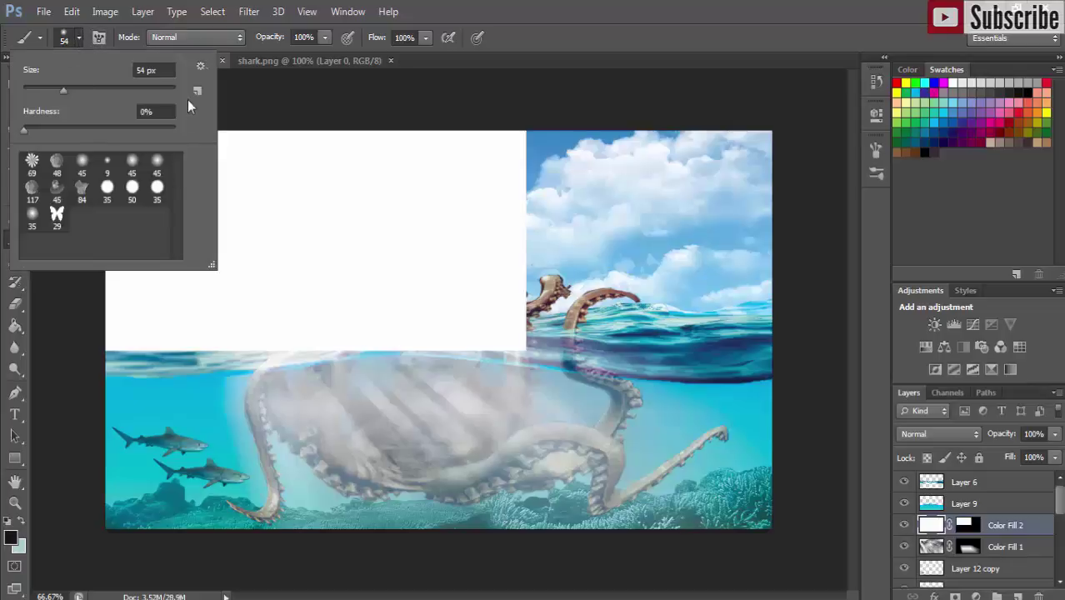
pyautogui.click(204, 65)
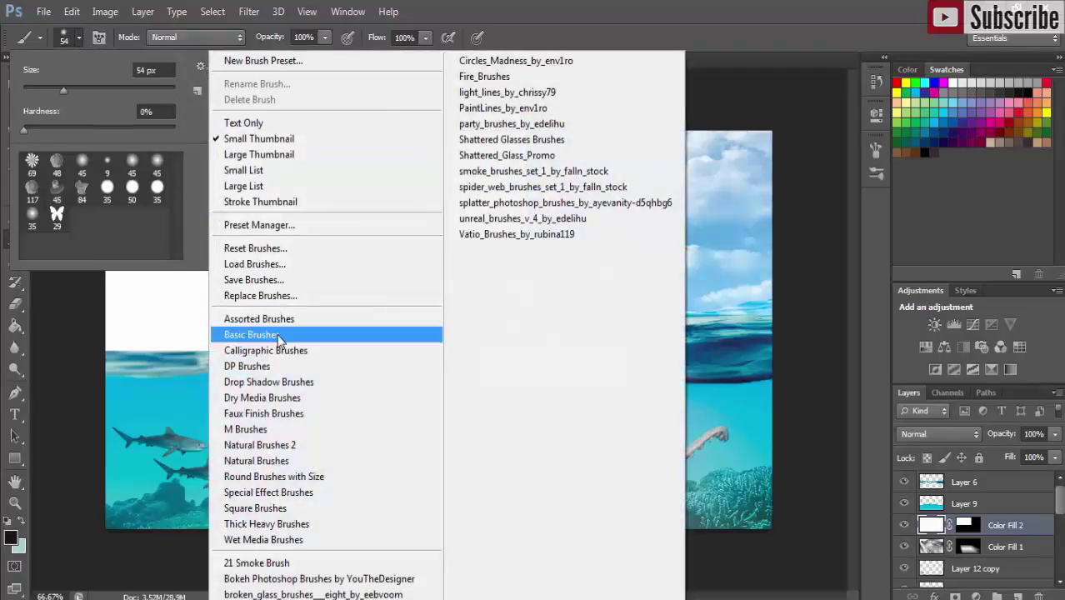
pyautogui.click(297, 338)
pyautogui.click(437, 245)
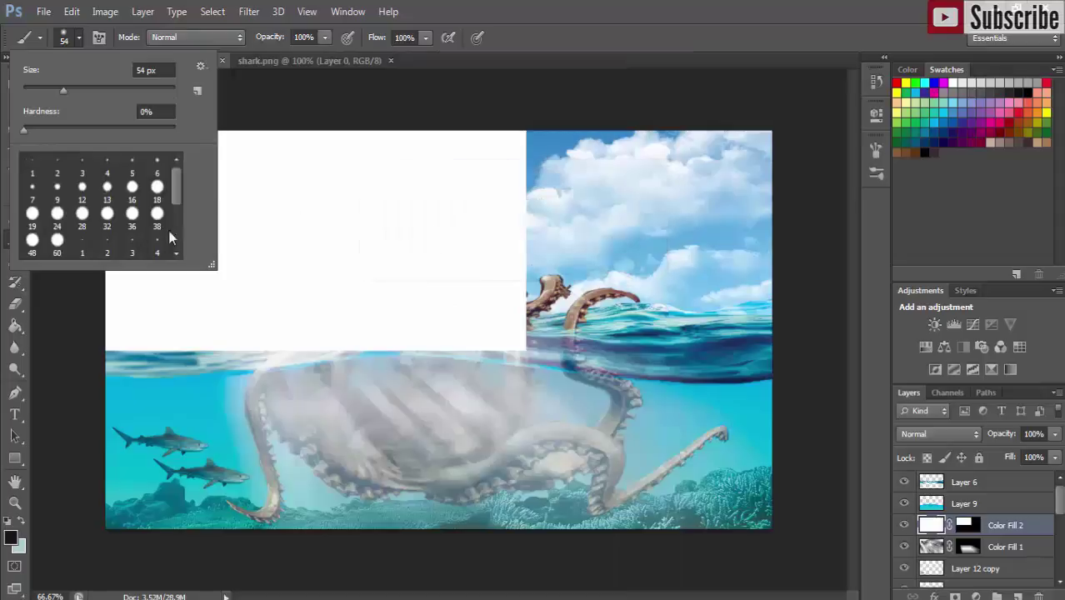
pyautogui.click(132, 214)
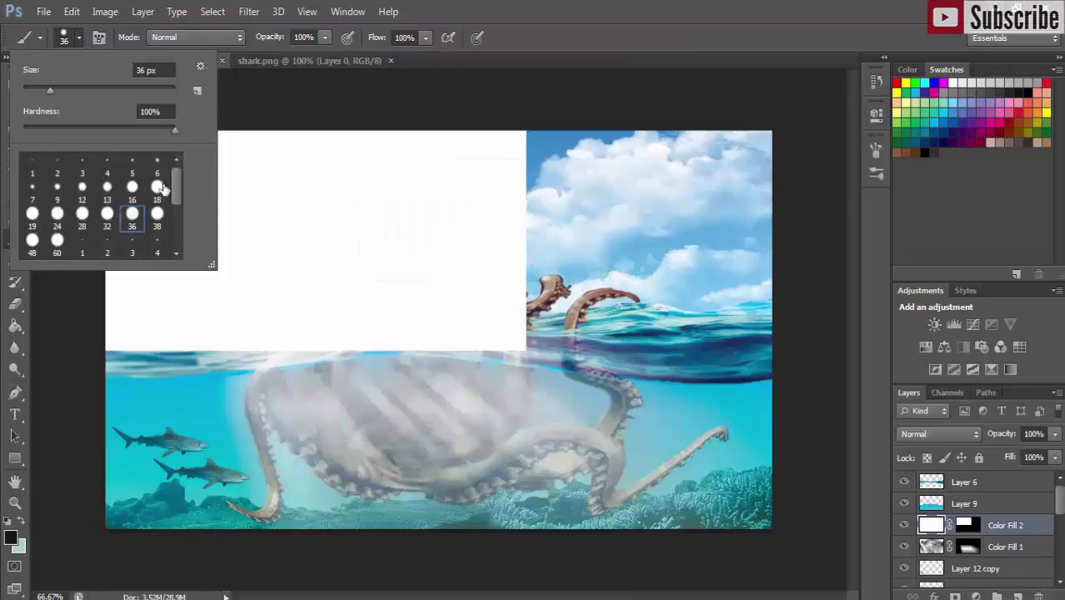
pyautogui.click(513, 36)
# Paint many hard black spots scattered across the white fill block.
pyautogui.moveTo(174, 159)
pyautogui.mouseDown()
pyautogui.moveTo(165, 200)
pyautogui.moveTo(183, 184)
pyautogui.moveTo(218, 209)
pyautogui.mouseUp()
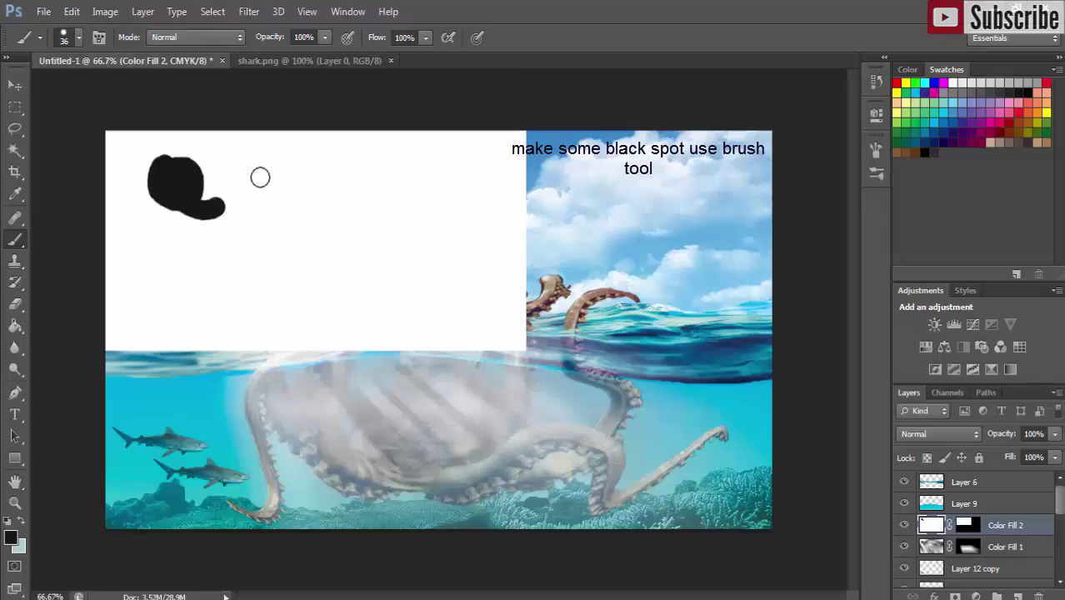
pyautogui.moveTo(259, 176)
pyautogui.mouseDown()
pyautogui.moveTo(287, 171)
pyautogui.moveTo(279, 190)
pyautogui.mouseUp()
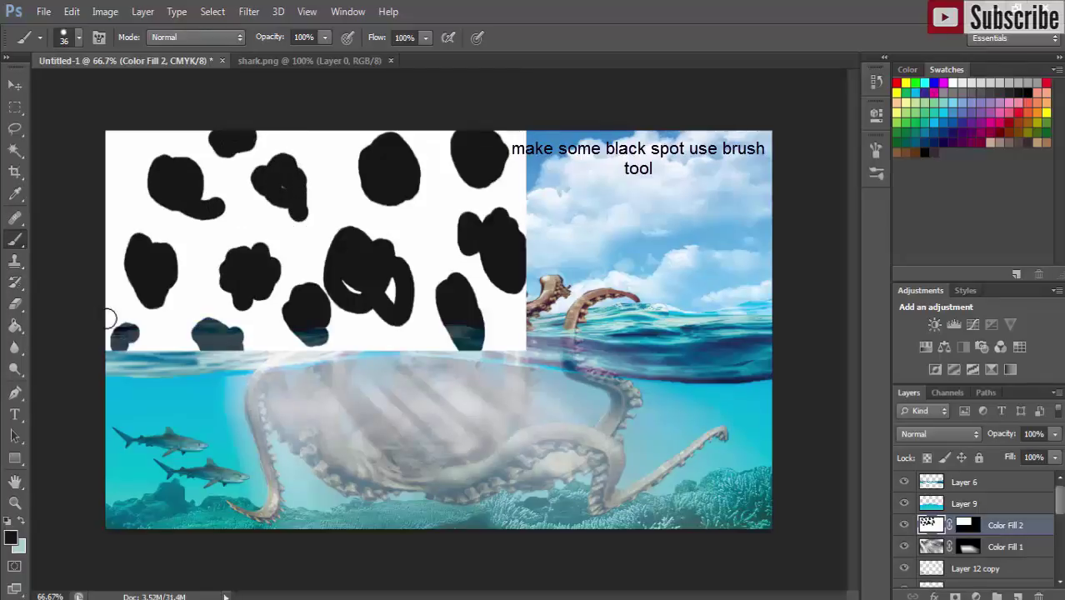
pyautogui.moveTo(107, 311); pyautogui.dragTo(142, 340)
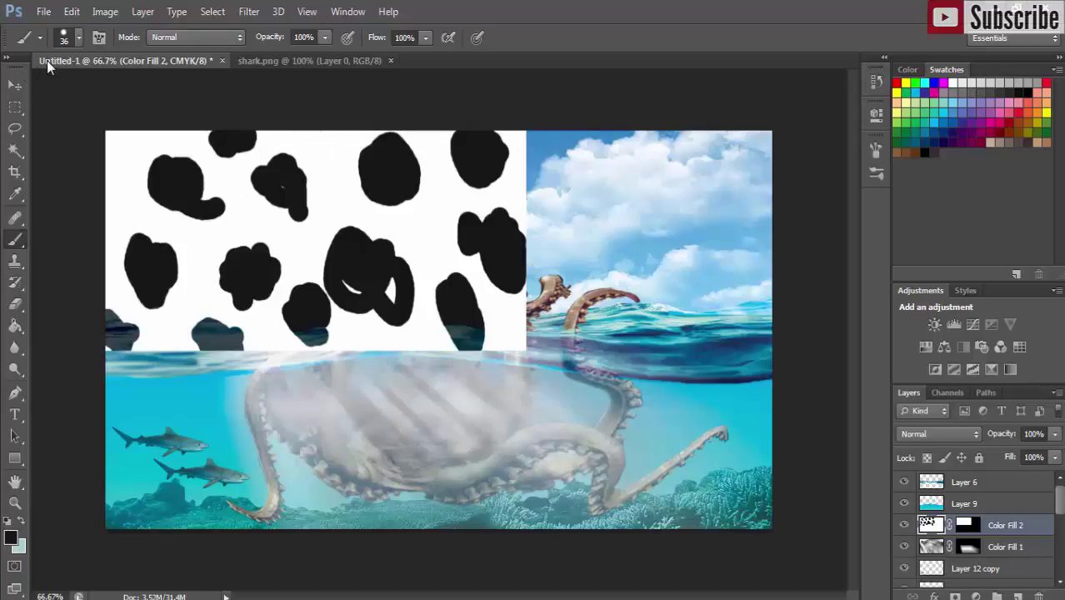
pyautogui.click(13, 86)
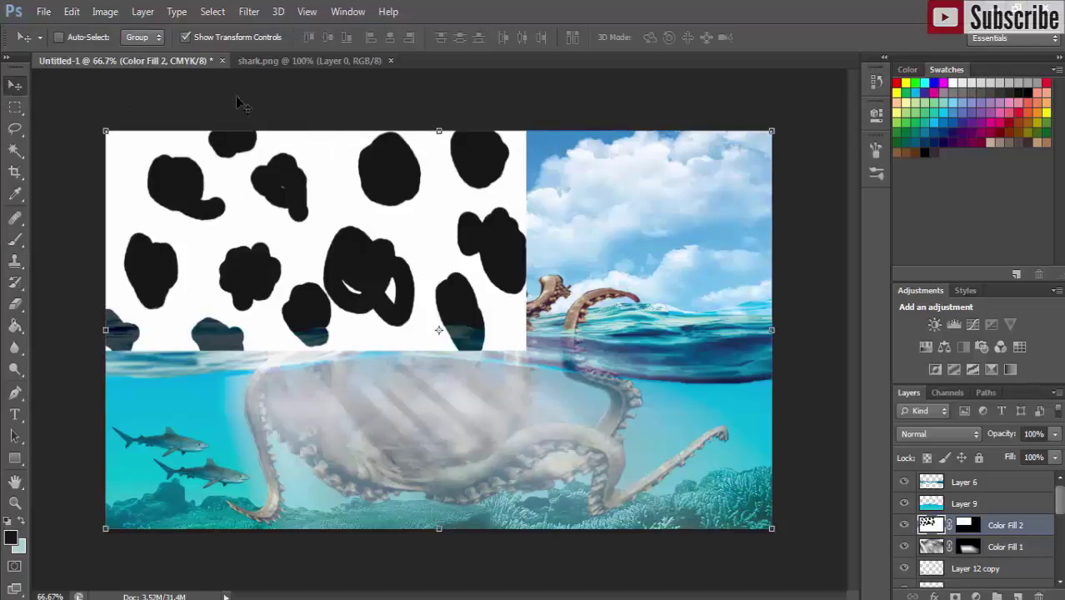
# Zoom-blur the spots with a Radial Blur of amount 100, then drag the rays up-left.
pyautogui.click(249, 12)
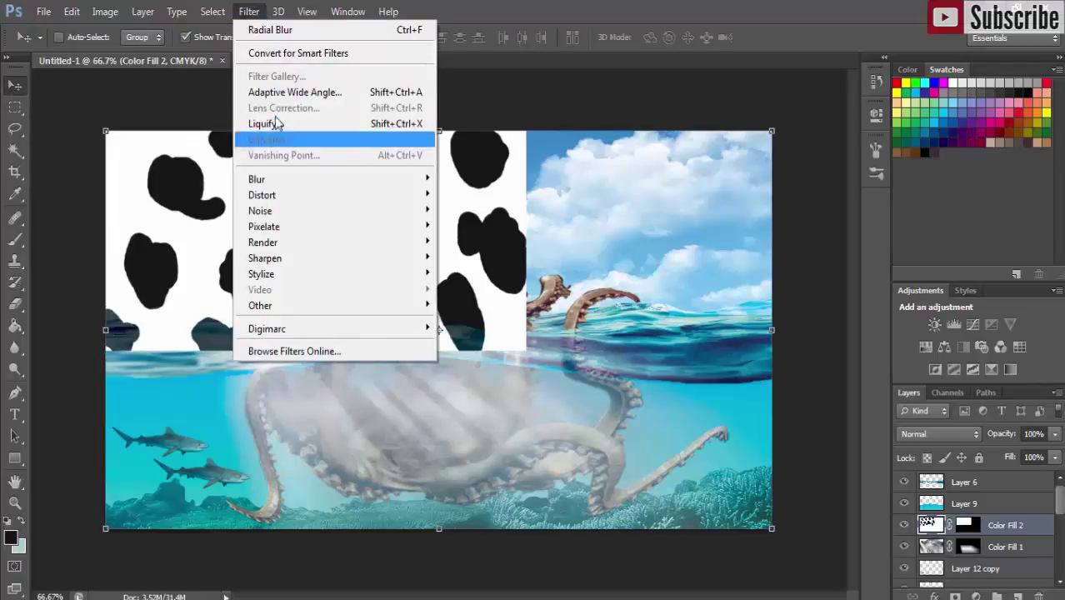
pyautogui.moveTo(256, 179)
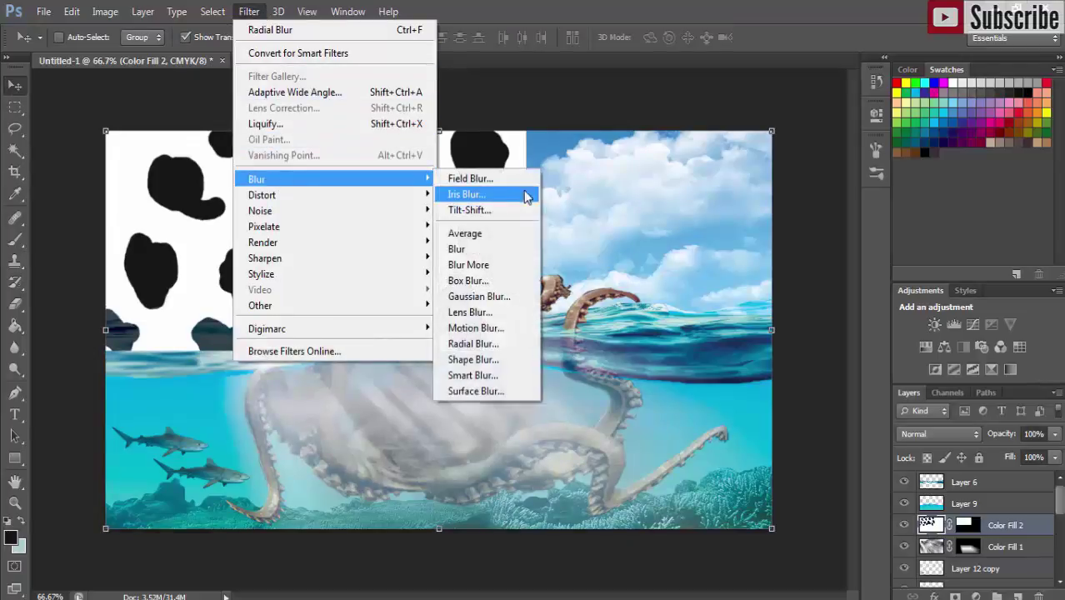
pyautogui.click(494, 341)
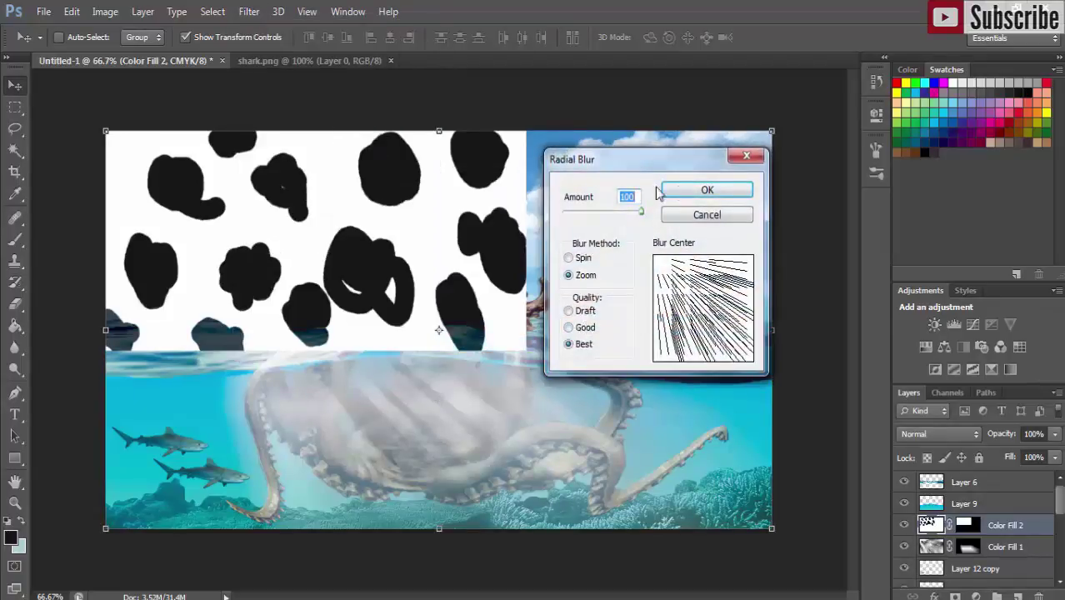
pyautogui.click(691, 190)
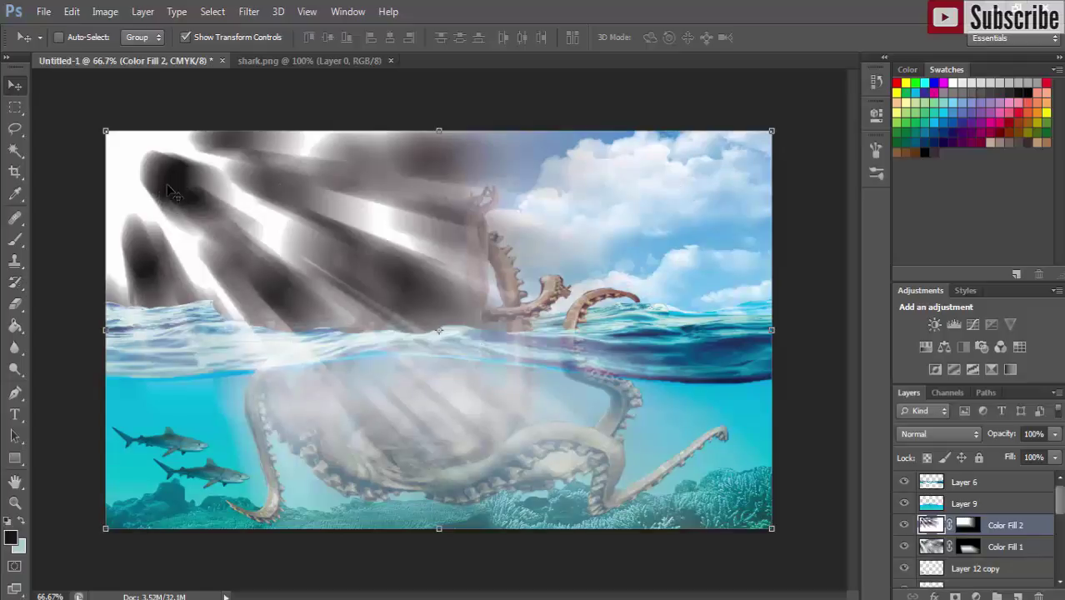
pyautogui.moveTo(170, 192)
pyautogui.mouseDown()
pyautogui.moveTo(32, 109)
pyautogui.moveTo(275, 263)
pyautogui.moveTo(229, 244)
pyautogui.moveTo(221, 271)
pyautogui.mouseUp()
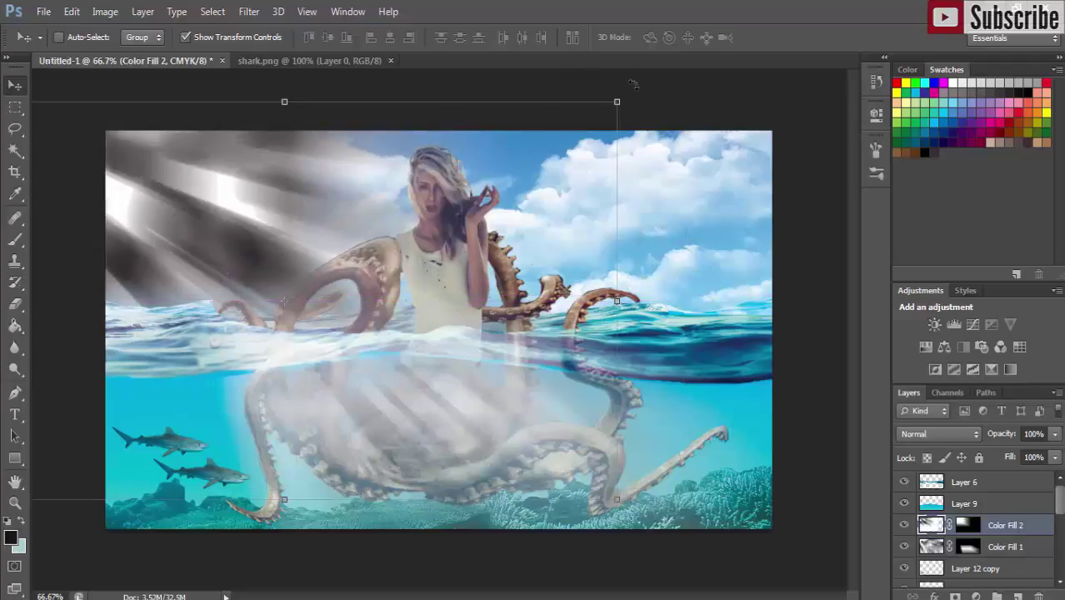
# Rotate the light rays to about 18.6°, move them to the top-left corner, and apply.
pyautogui.moveTo(640, 84); pyautogui.dragTo(715, 119)
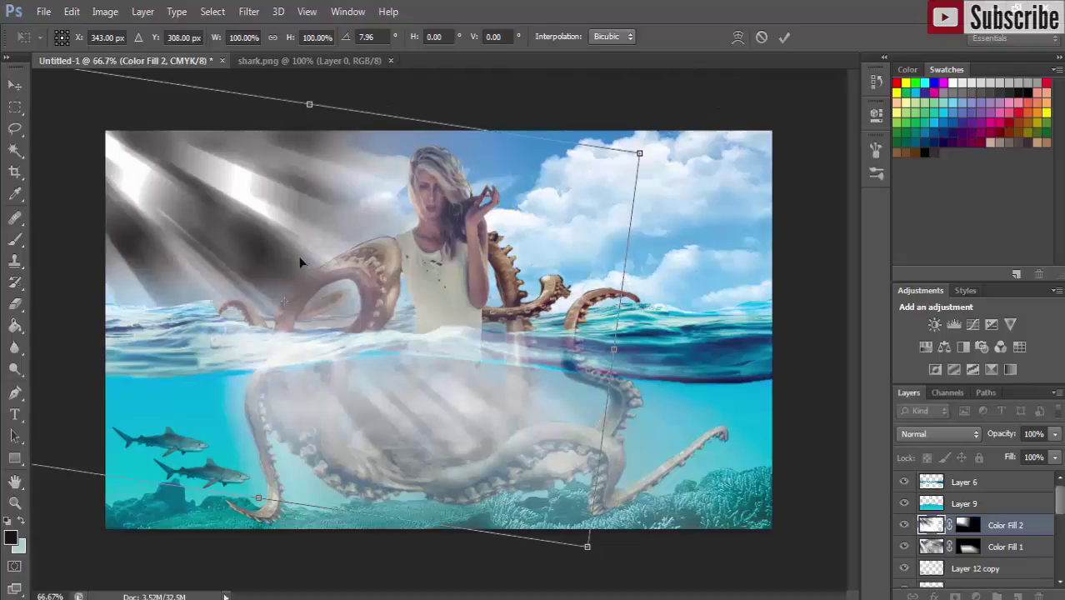
pyautogui.moveTo(309, 263); pyautogui.dragTo(297, 257)
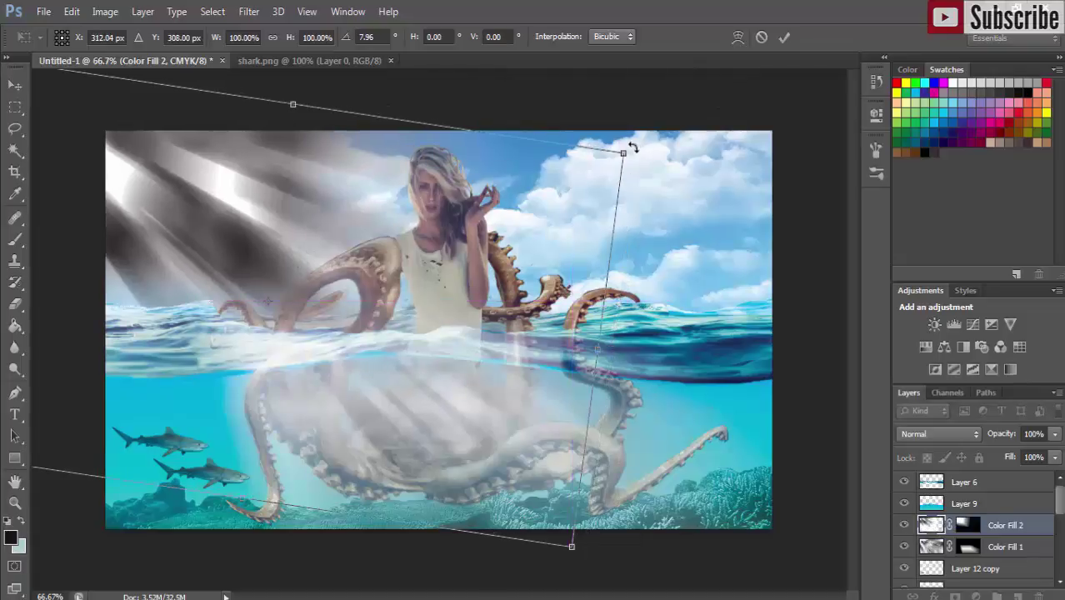
pyautogui.moveTo(648, 152); pyautogui.dragTo(667, 176)
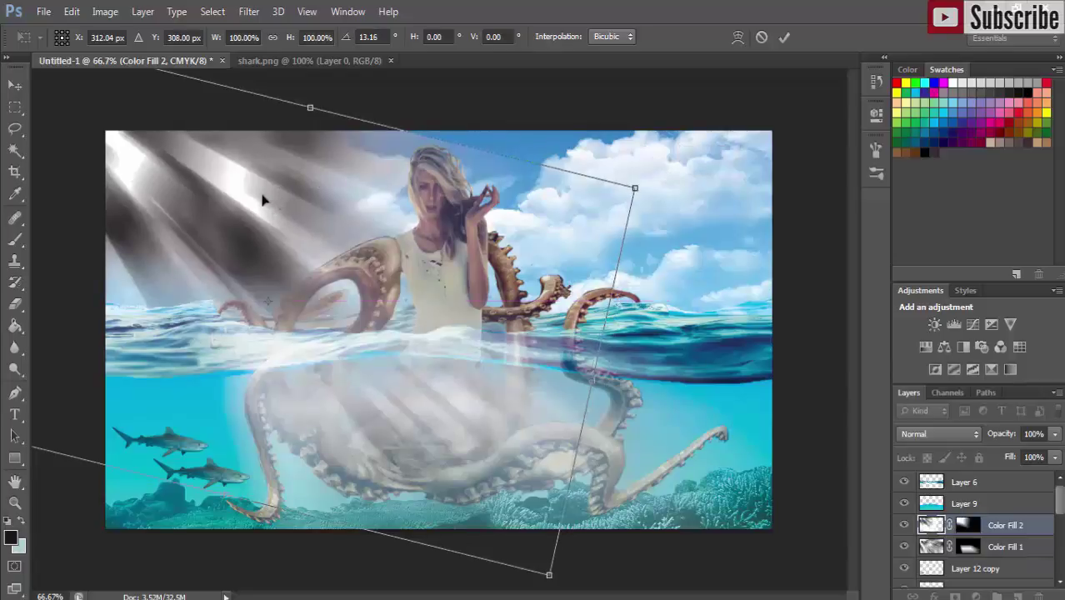
pyautogui.moveTo(263, 200); pyautogui.dragTo(241, 177)
pyautogui.moveTo(621, 153); pyautogui.dragTo(631, 191)
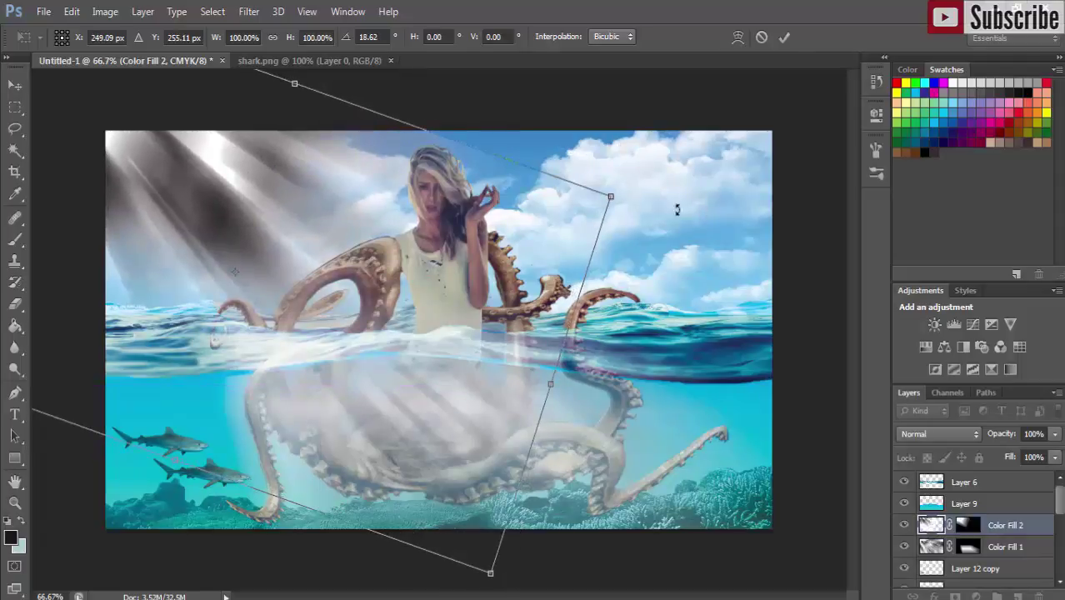
pyautogui.click(15, 85)
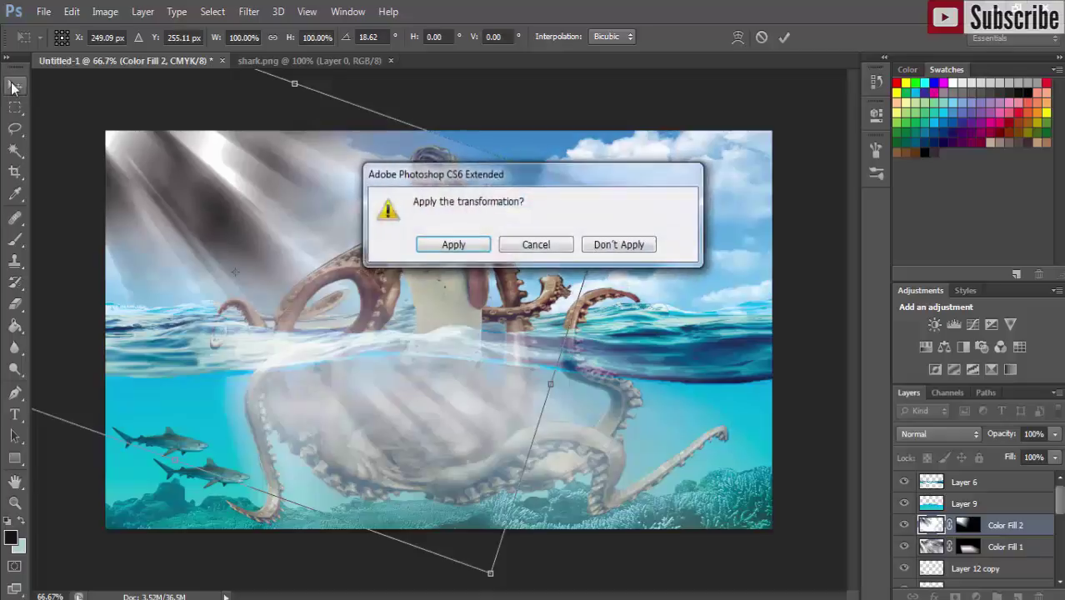
pyautogui.click(441, 243)
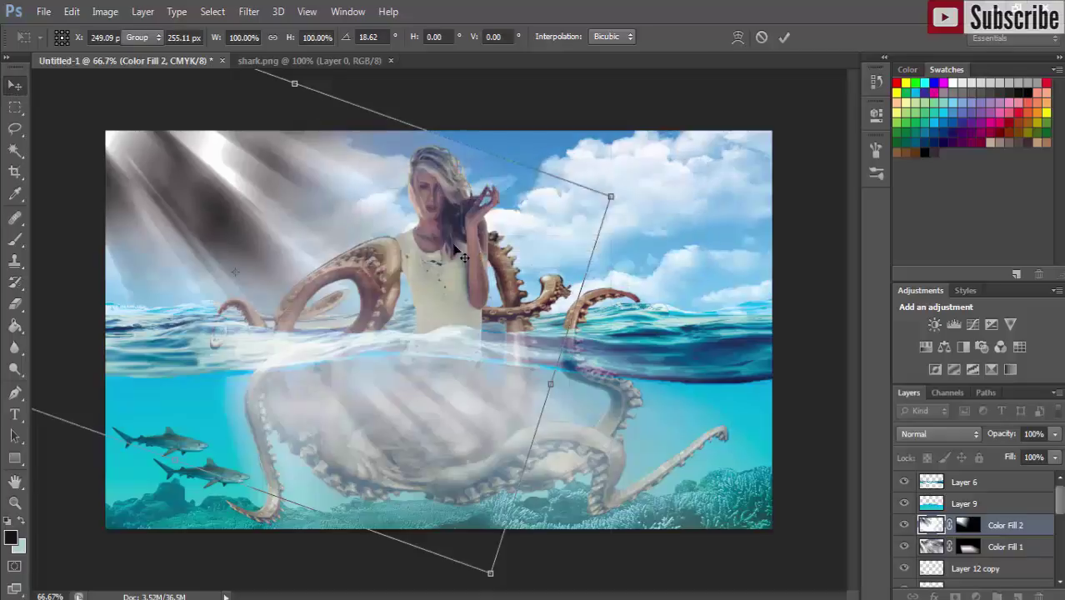
# Drop the Color Fill 2 light rays to 53% opacity and add Layer 13 above.
pyautogui.click(1057, 439)
pyautogui.moveTo(1056, 457); pyautogui.dragTo(1019, 458)
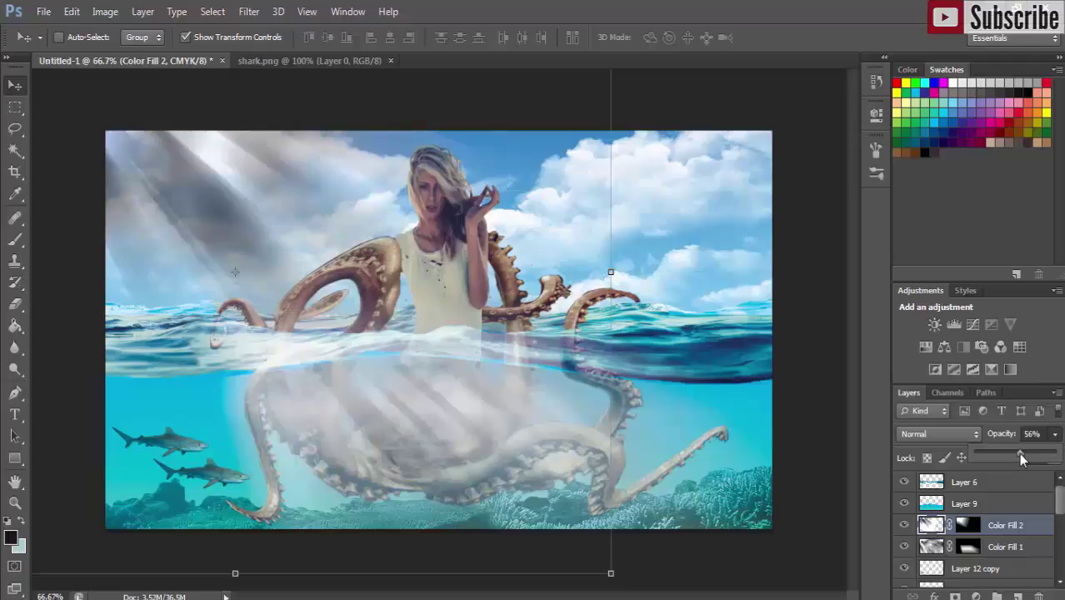
pyautogui.moveTo(1020, 456); pyautogui.dragTo(1011, 460)
pyautogui.click(13, 86)
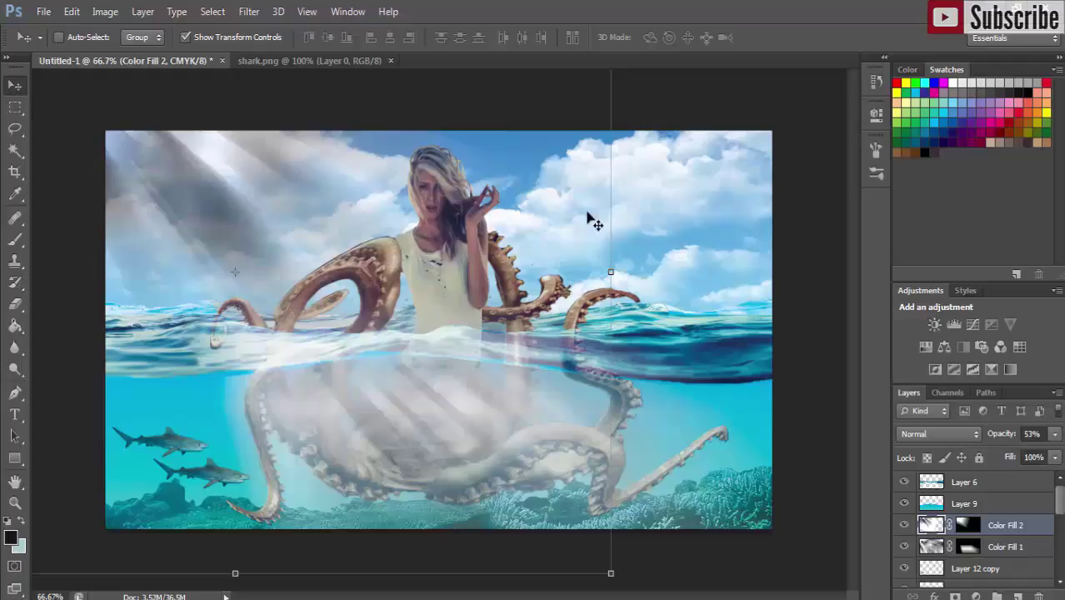
pyautogui.click(1020, 596)
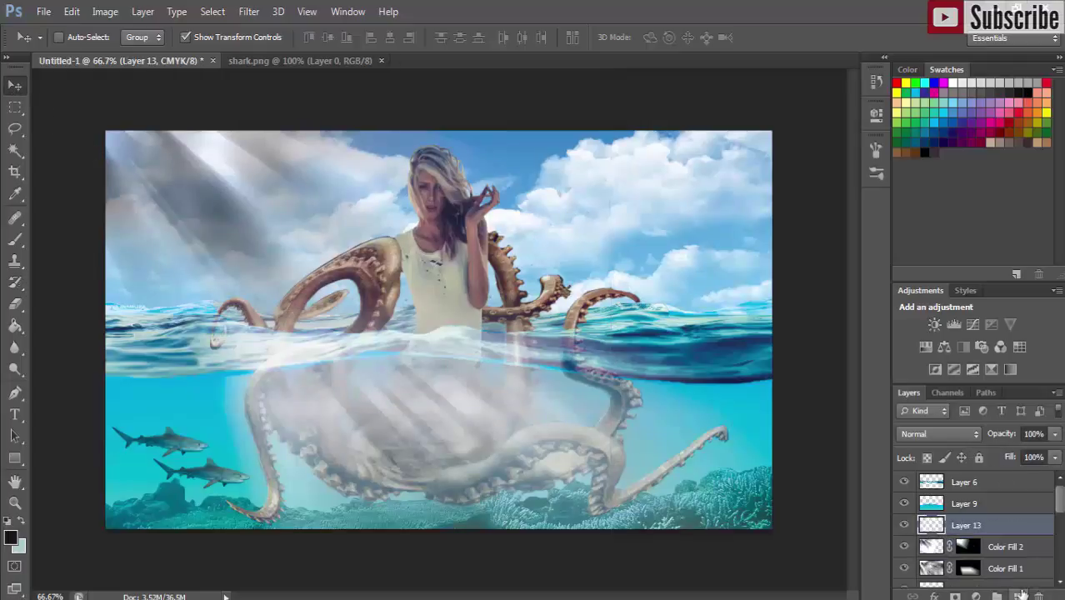
# Choose a soft round brush tip and enlarge it to 401 px.
pyautogui.click(14, 240)
pyautogui.rightClick(179, 224)
pyautogui.moveTo(226, 262); pyautogui.dragTo(288, 264)
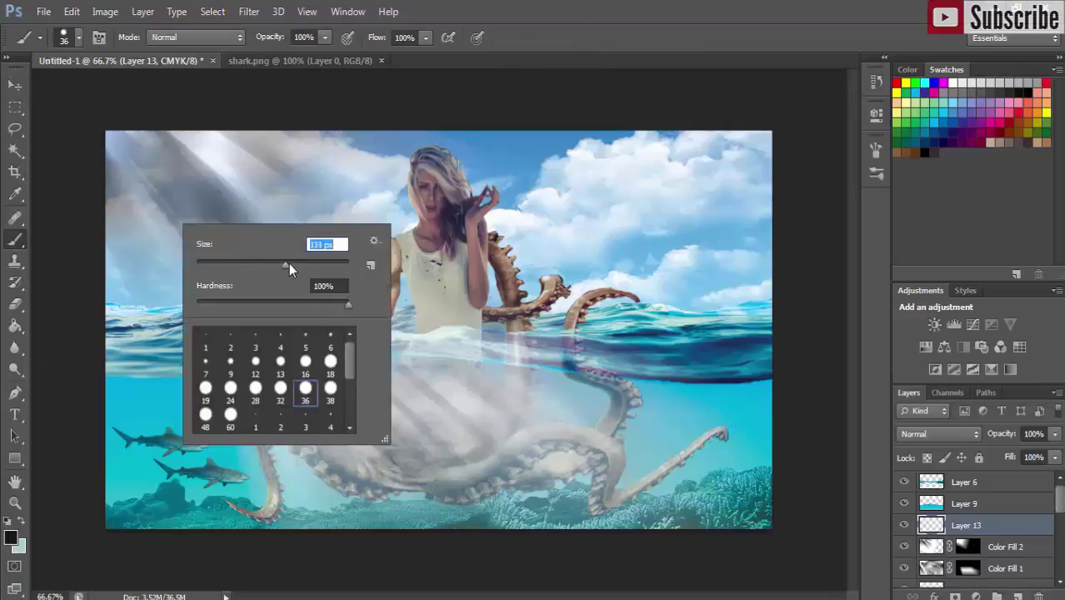
pyautogui.moveTo(352, 361); pyautogui.dragTo(350, 395)
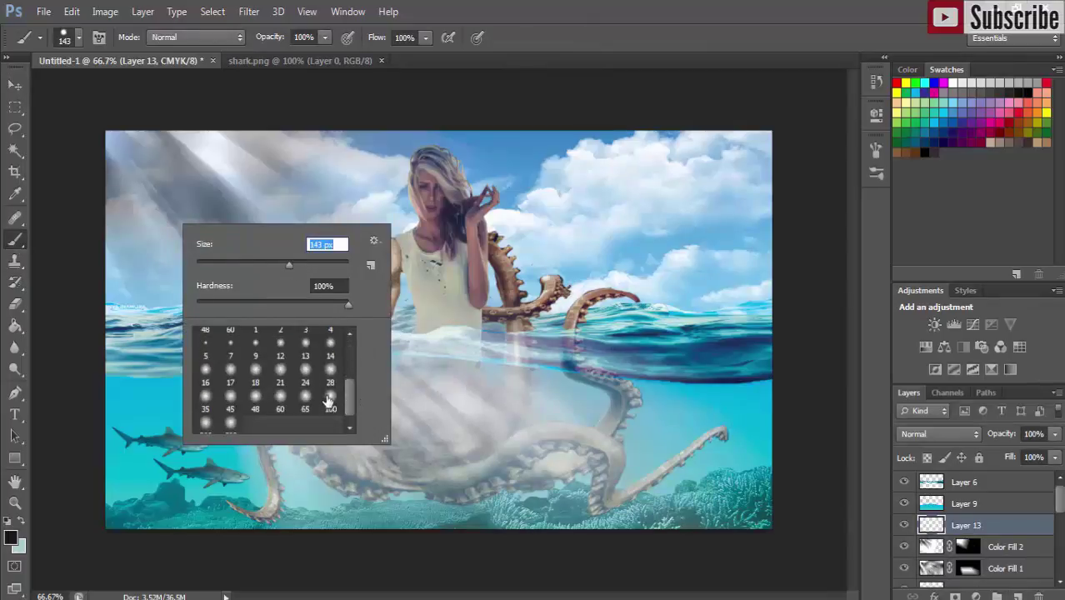
pyautogui.click(330, 404)
pyautogui.rightClick(446, 279)
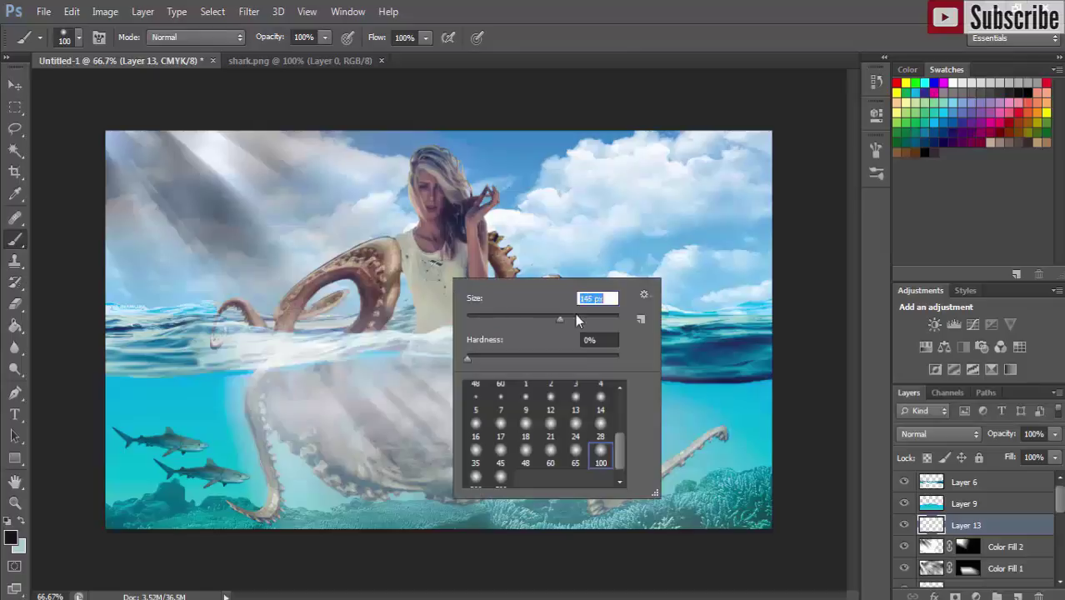
pyautogui.moveTo(596, 321); pyautogui.dragTo(596, 321)
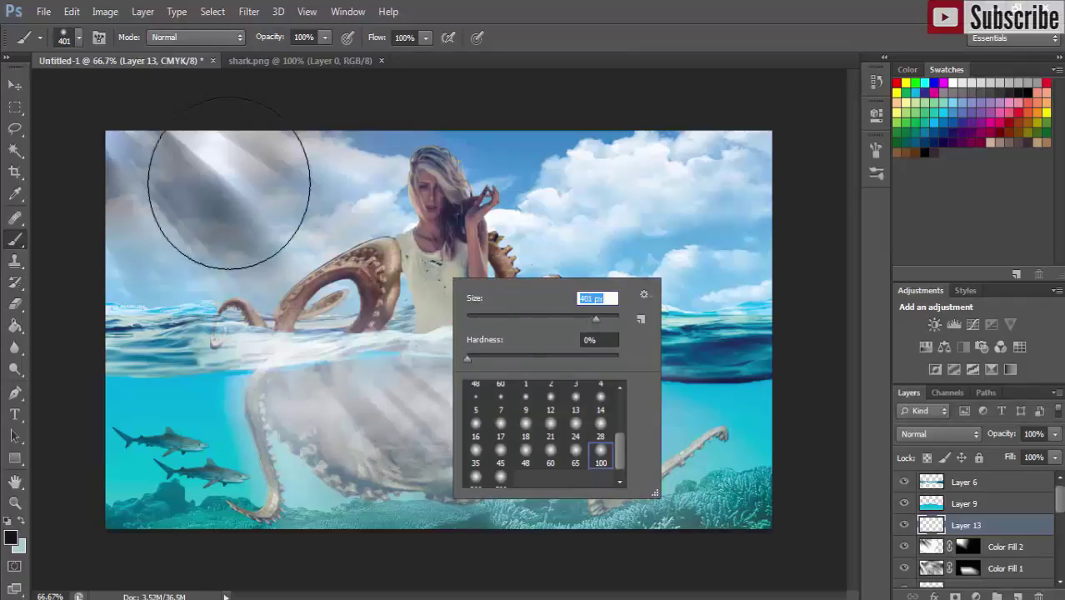
# Set the foreground to a near-white colour sampled from the clouds.
pyautogui.click(21, 525)
pyautogui.click(11, 538)
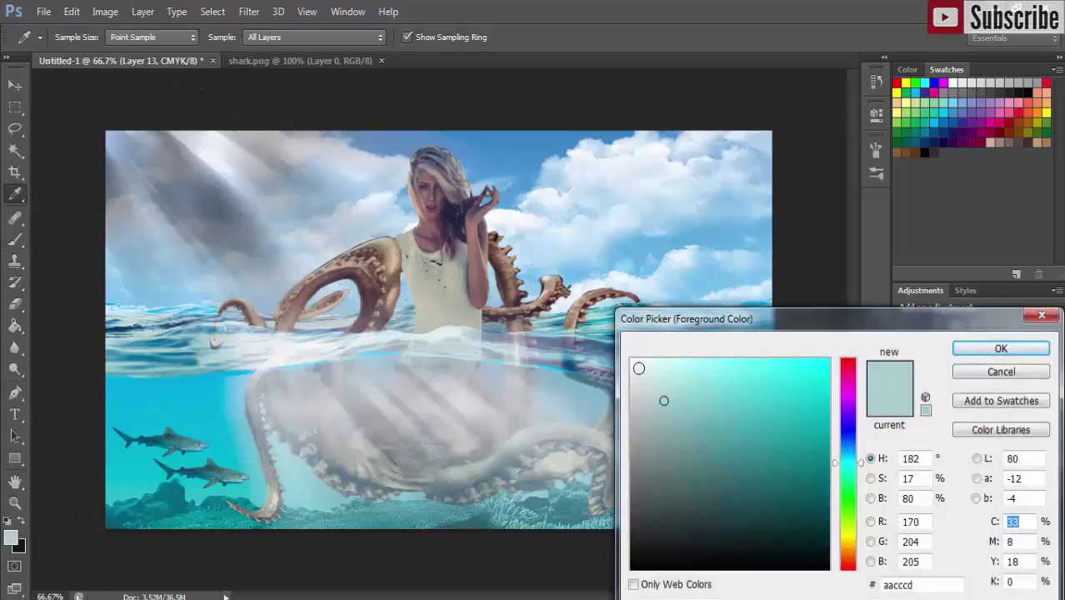
pyautogui.click(642, 157)
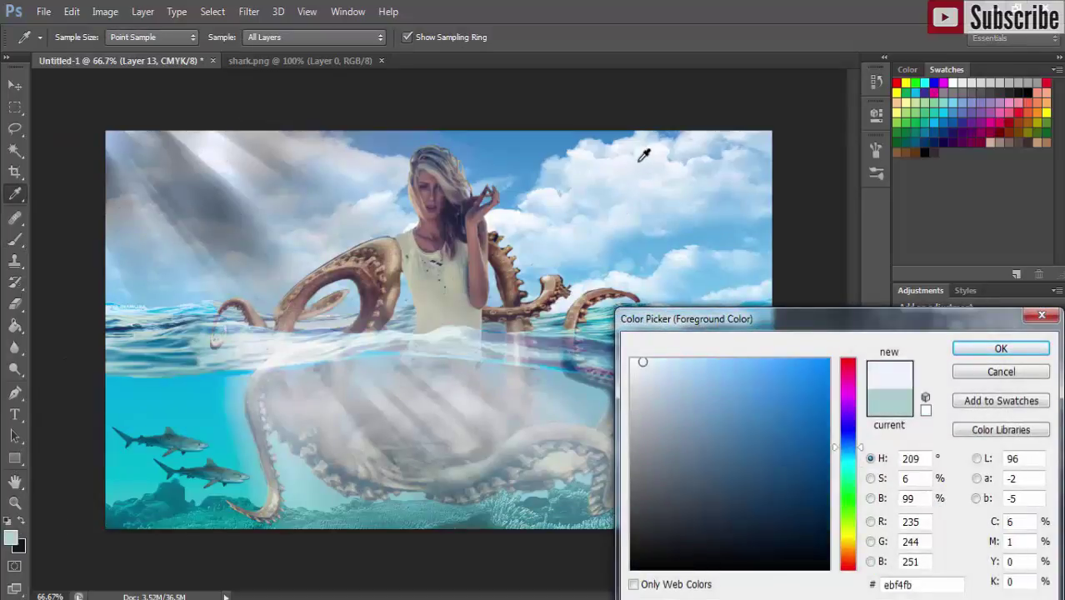
pyautogui.click(584, 157)
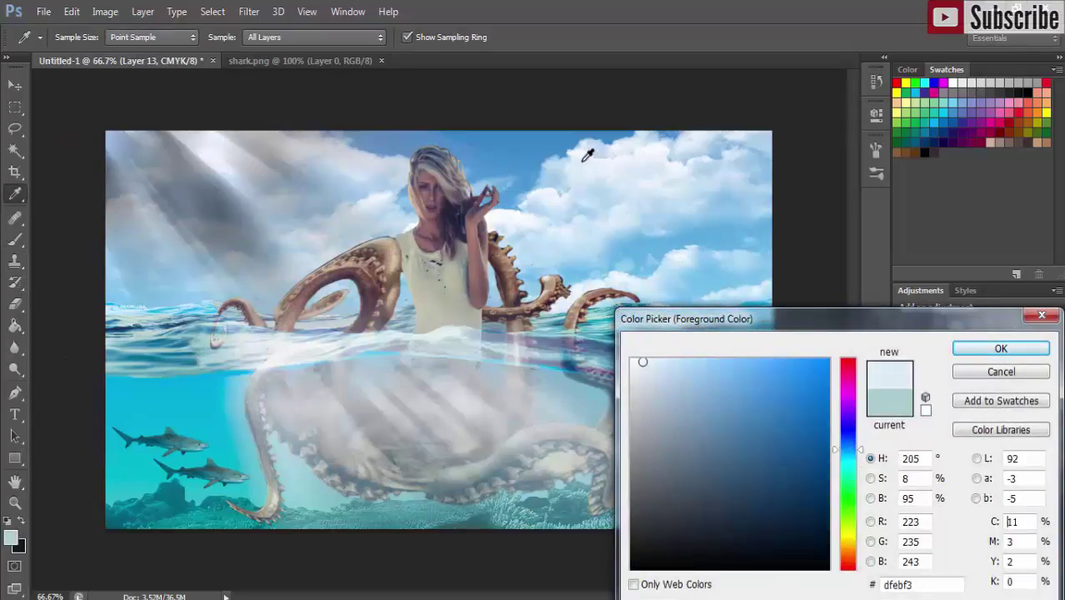
pyautogui.click(632, 360)
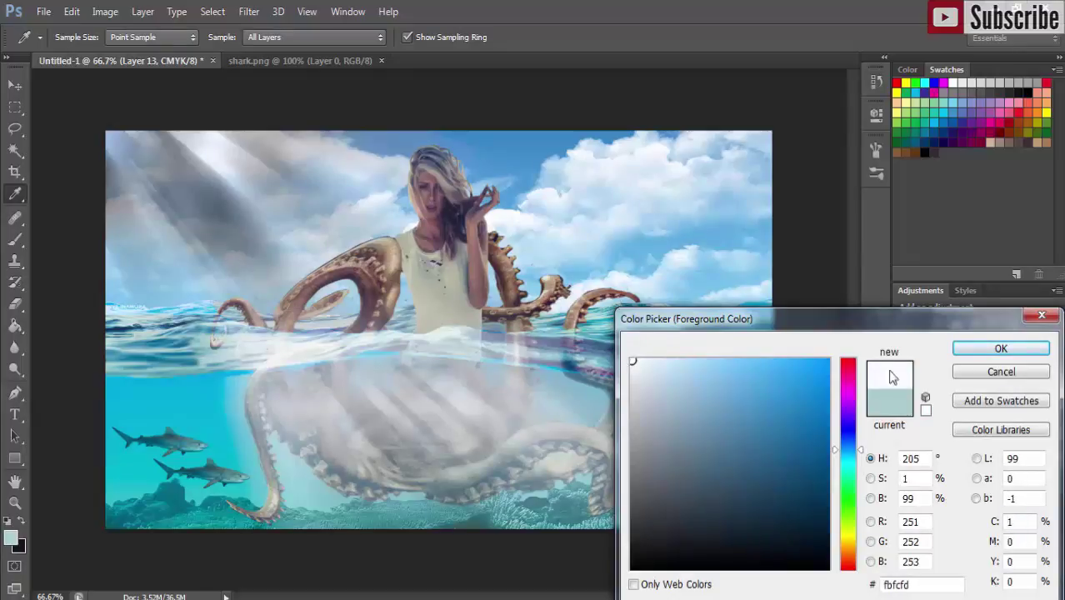
pyautogui.click(960, 348)
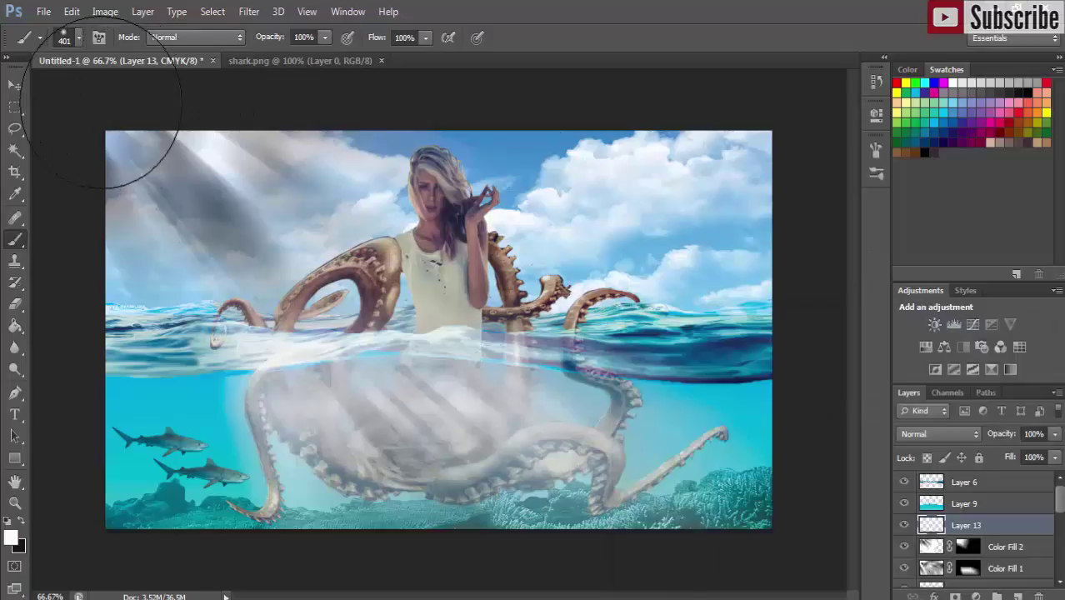
# Dab a soft white glow twice into the top-left corner.
pyautogui.click(103, 103)
pyautogui.click(103, 103)
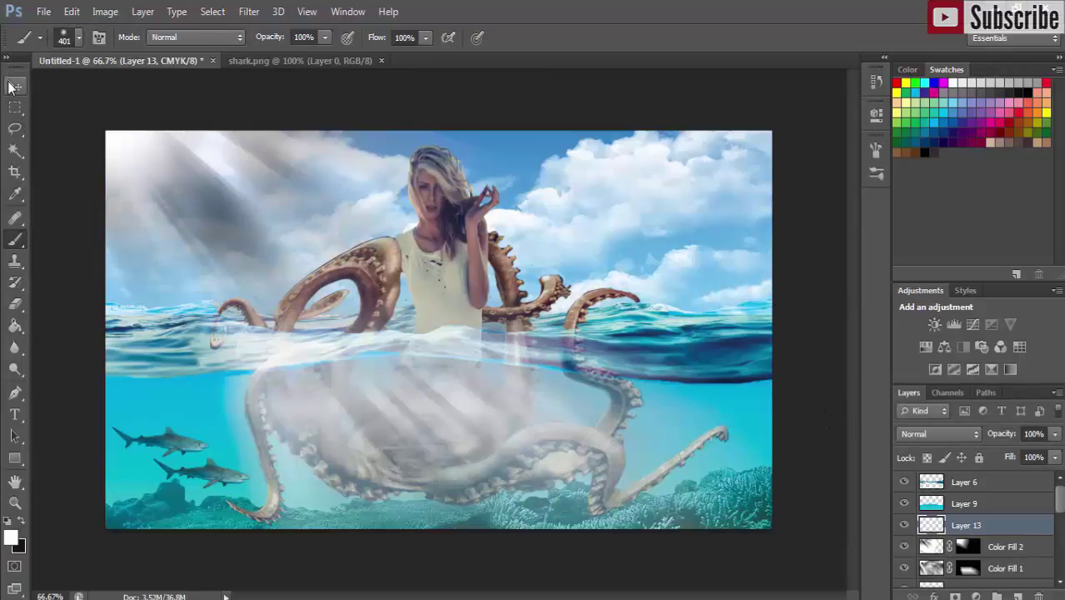
pyautogui.click(14, 87)
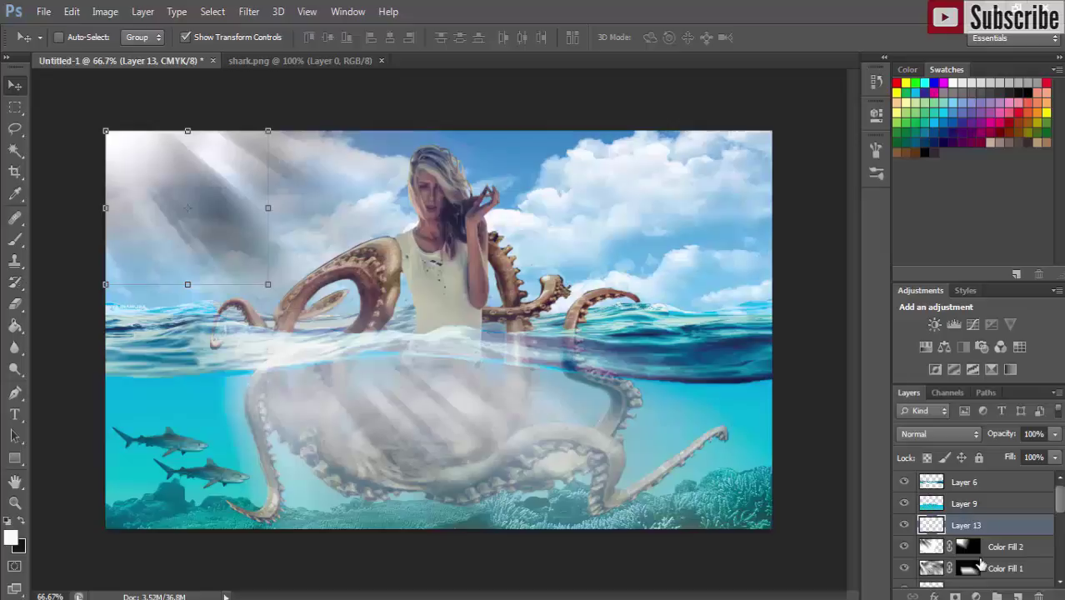
# Select Color Fill 1, lower its opacity to 64%, and create Layer 14 above.
pyautogui.click(999, 571)
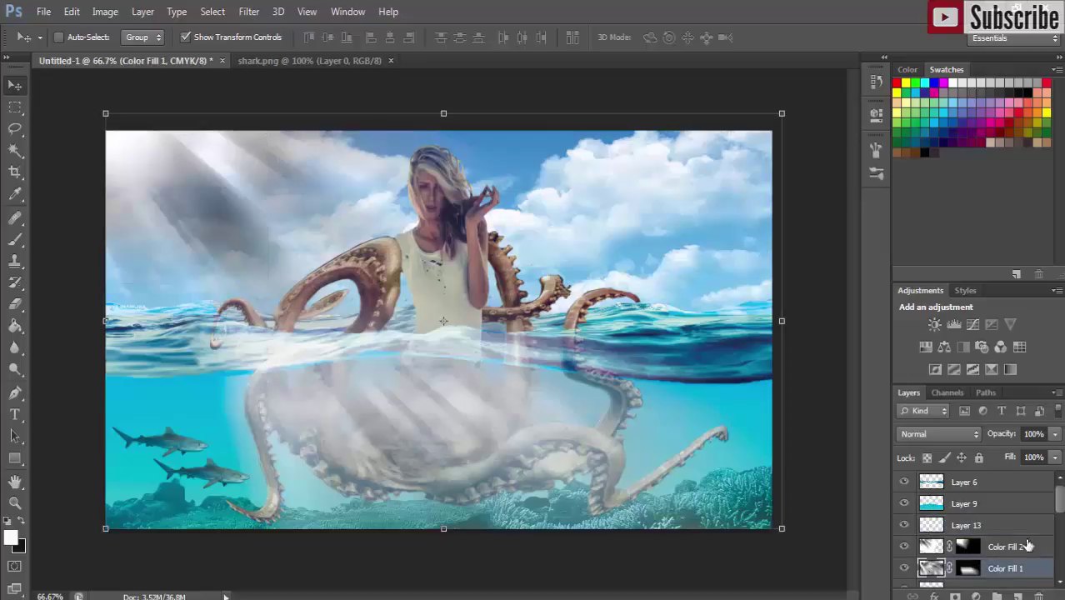
pyautogui.click(1056, 455)
pyautogui.moveTo(1057, 462); pyautogui.dragTo(1040, 467)
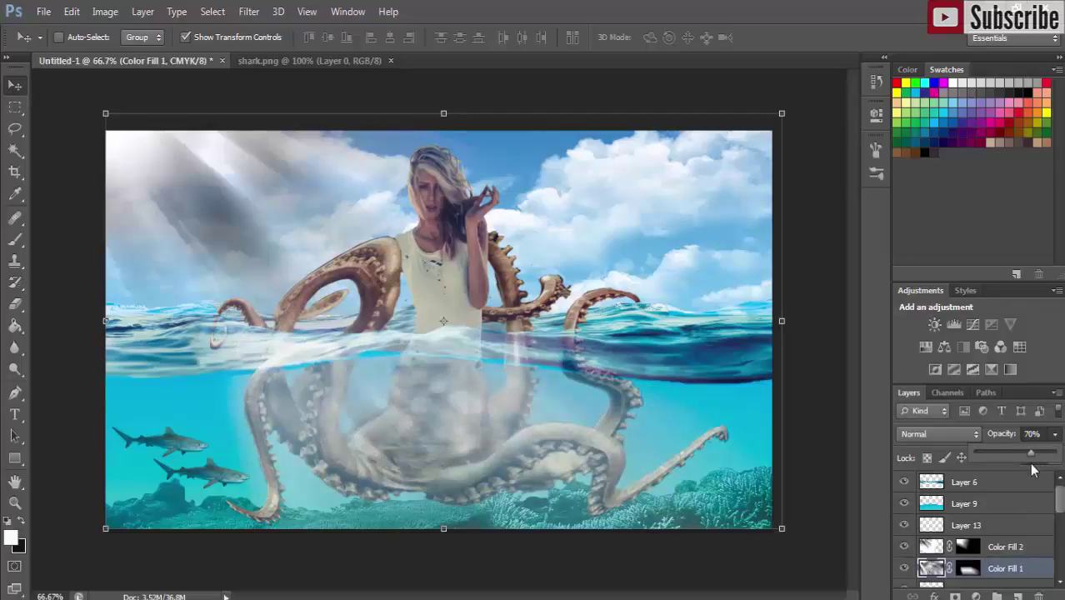
pyautogui.moveTo(1031, 464); pyautogui.dragTo(1041, 464)
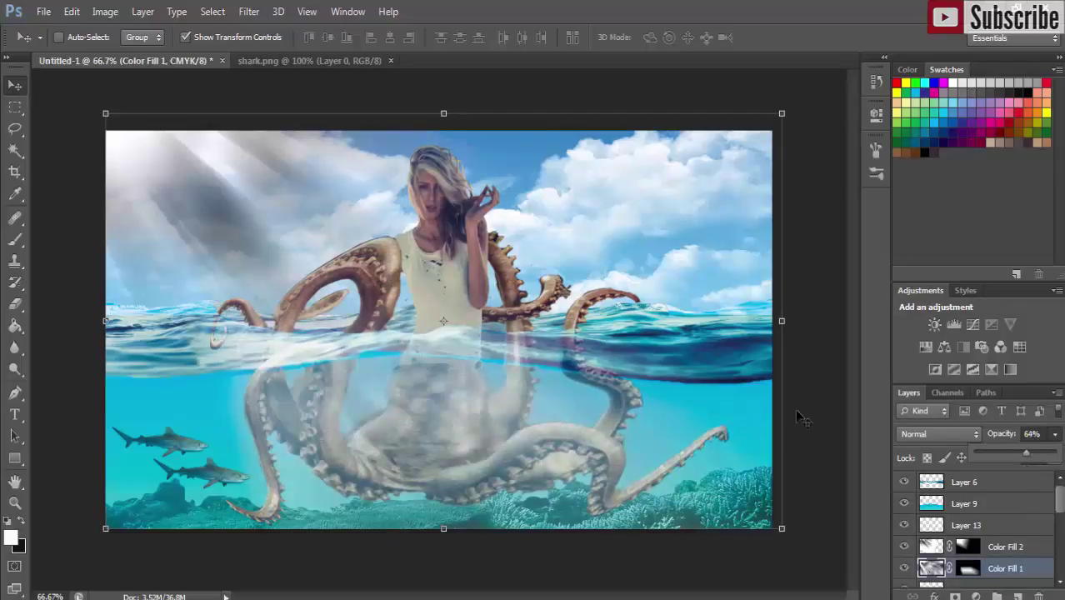
pyautogui.click(12, 86)
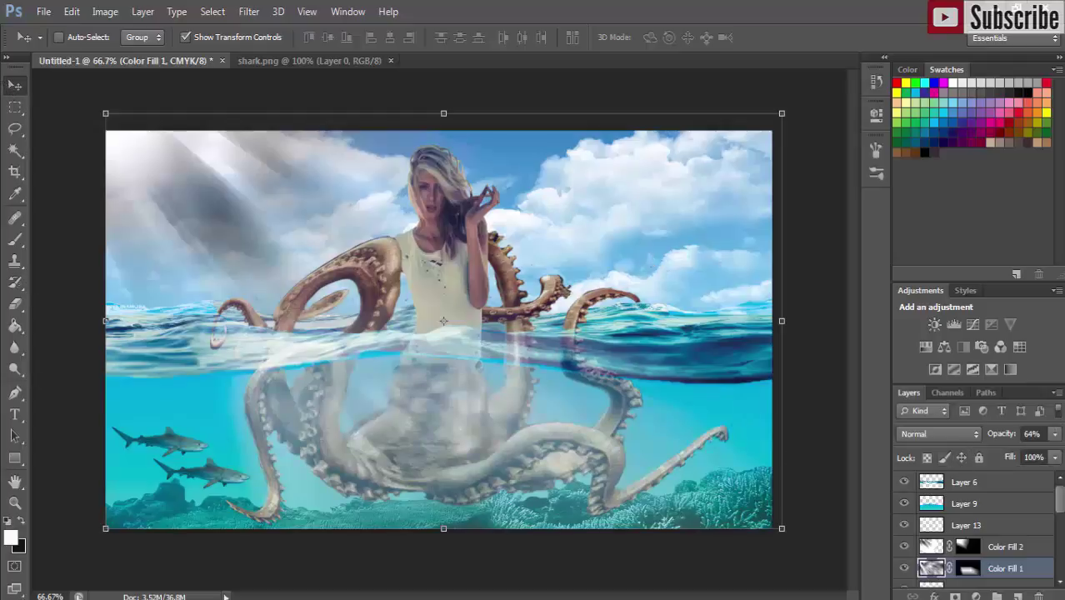
pyautogui.click(1017, 596)
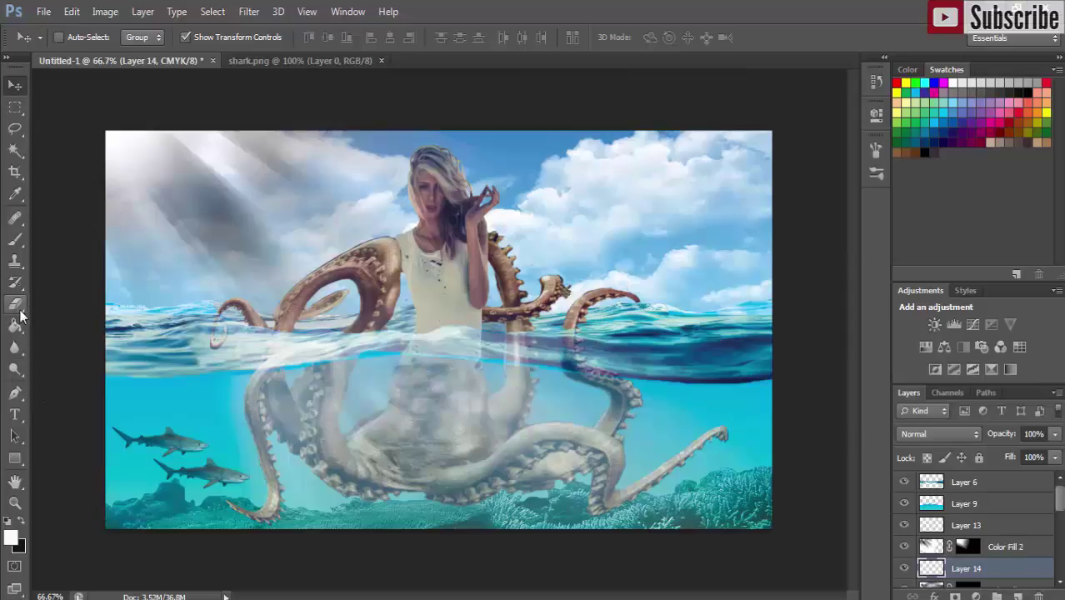
# Paint a soft white glow over the woman's face on Layer 14.
pyautogui.click(15, 239)
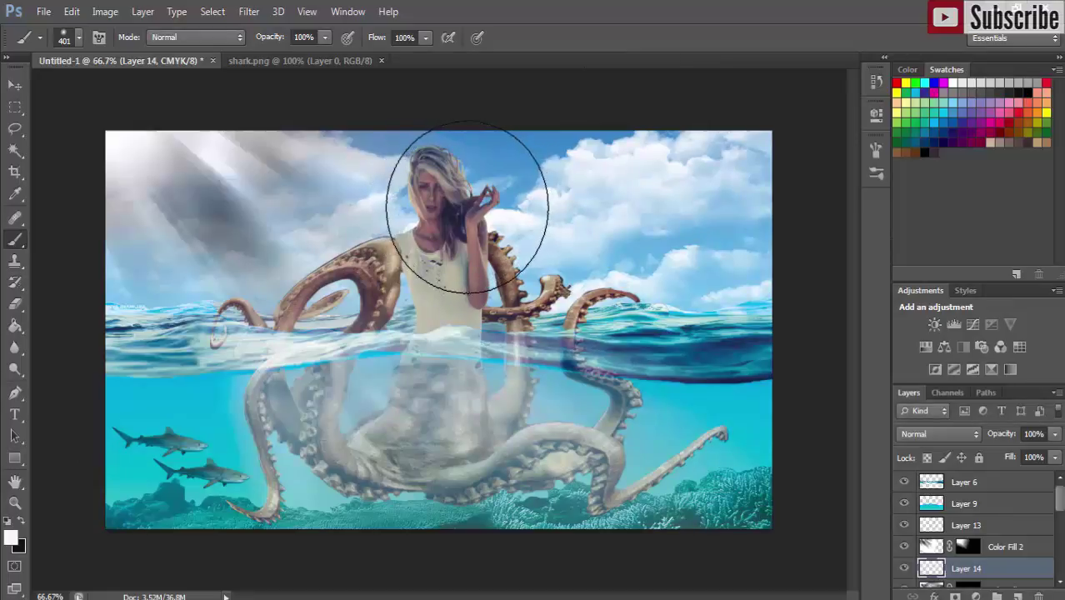
pyautogui.moveTo(467, 209); pyautogui.dragTo(479, 187)
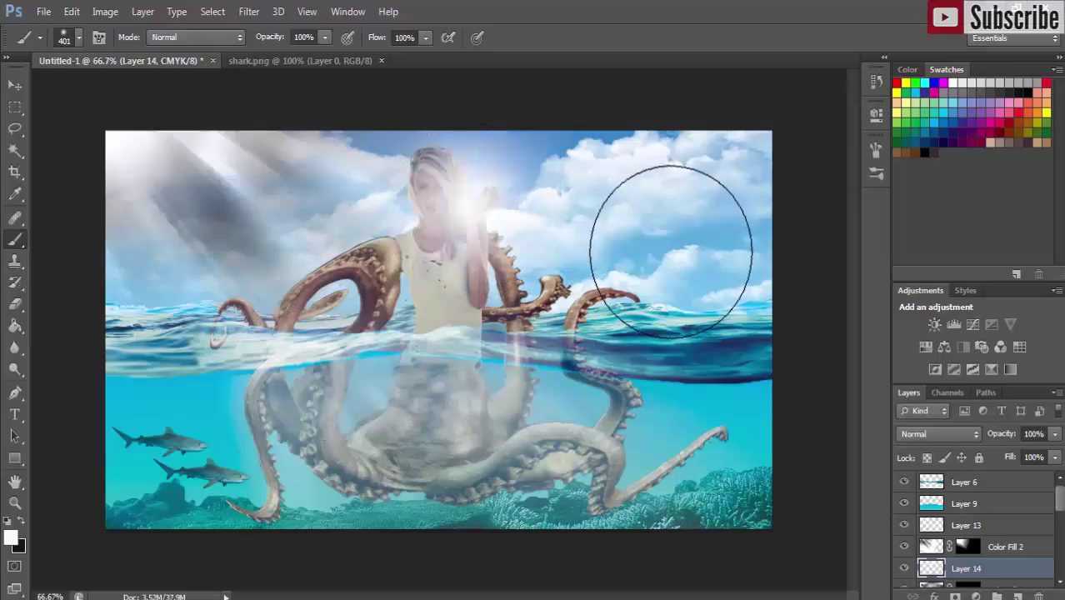
pyautogui.hotkey('ctrl', 'z')
# Move Layer 14 down between Layer 7 and Layer 11, and enlarge it toward the top right.
pyautogui.click(15, 85)
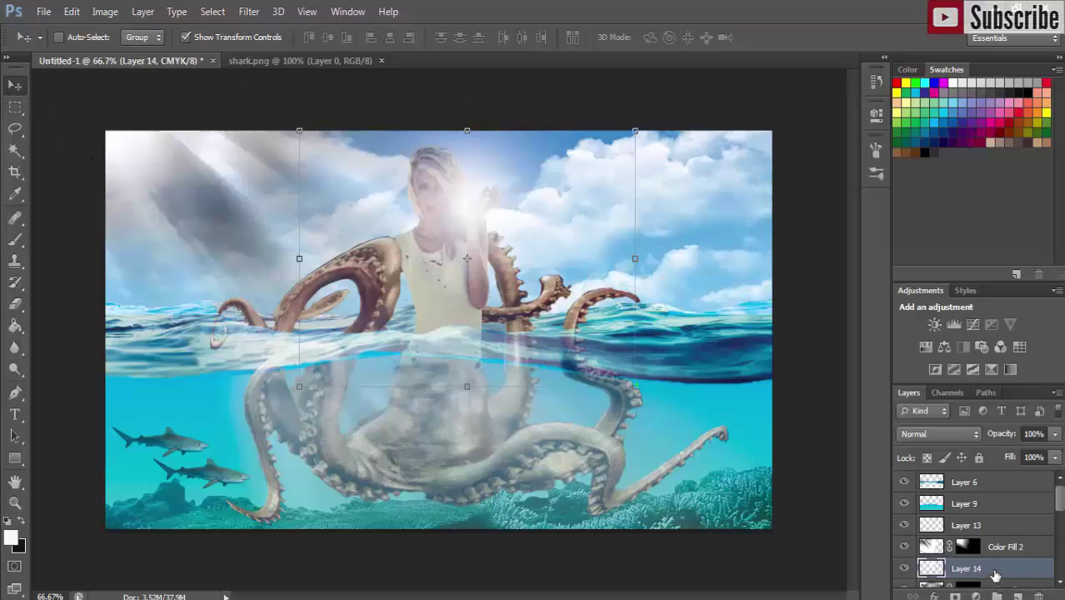
pyautogui.moveTo(997, 572)
pyautogui.mouseDown()
pyautogui.moveTo(1004, 593)
pyautogui.moveTo(1016, 595)
pyautogui.mouseUp()
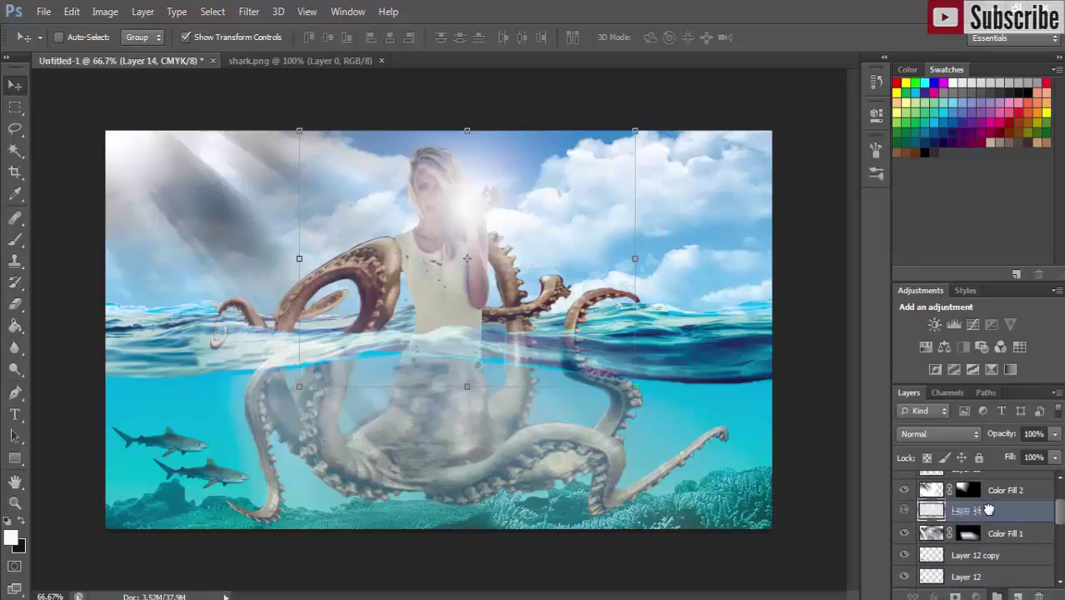
pyautogui.moveTo(998, 556); pyautogui.dragTo(1003, 553)
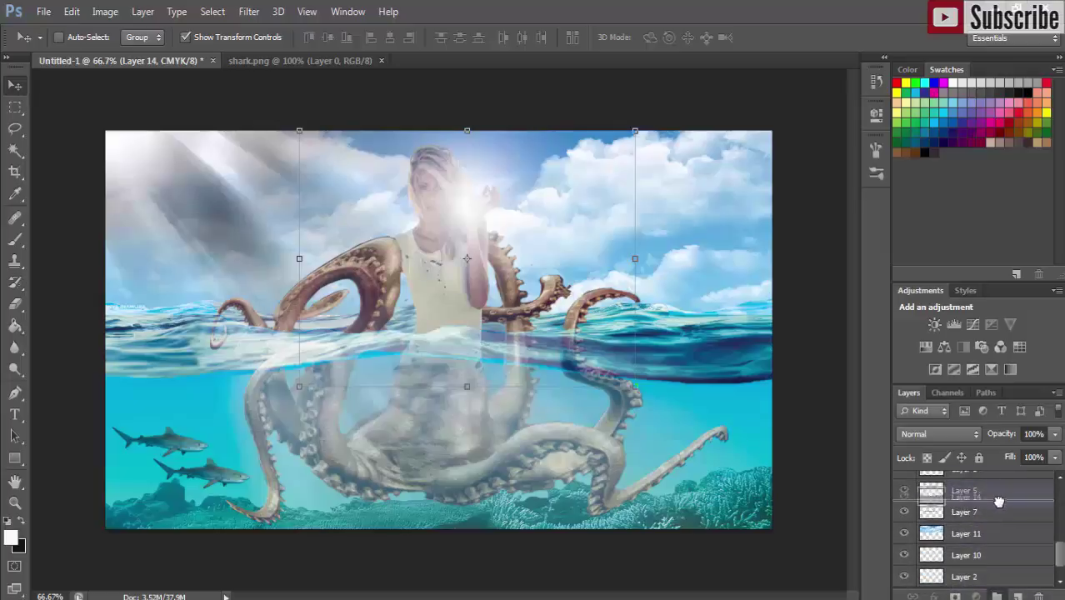
pyautogui.moveTo(1000, 496); pyautogui.dragTo(998, 515)
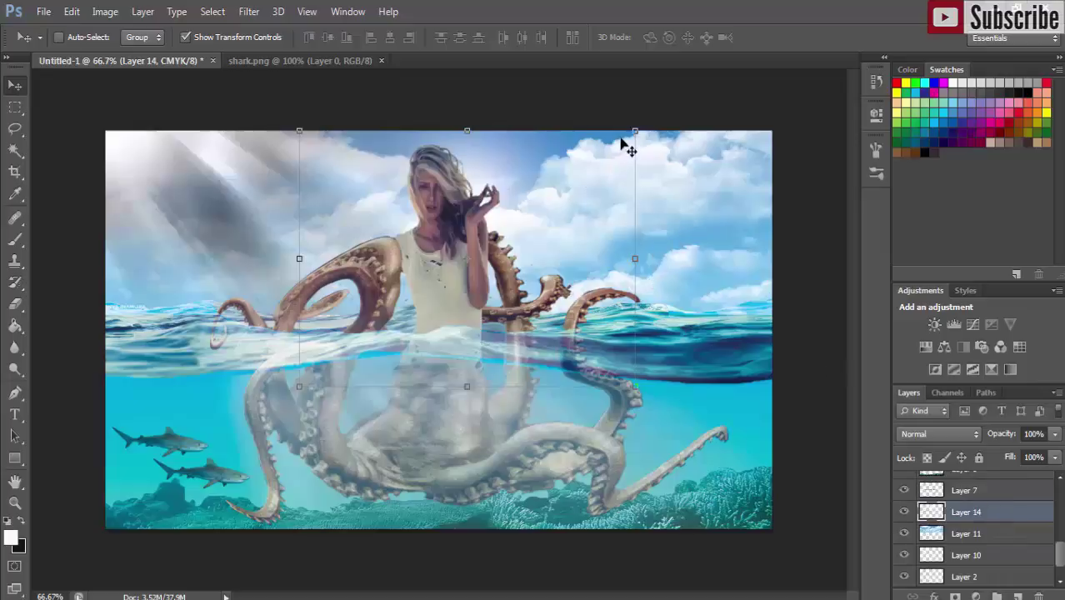
pyautogui.moveTo(637, 130); pyautogui.dragTo(667, 90)
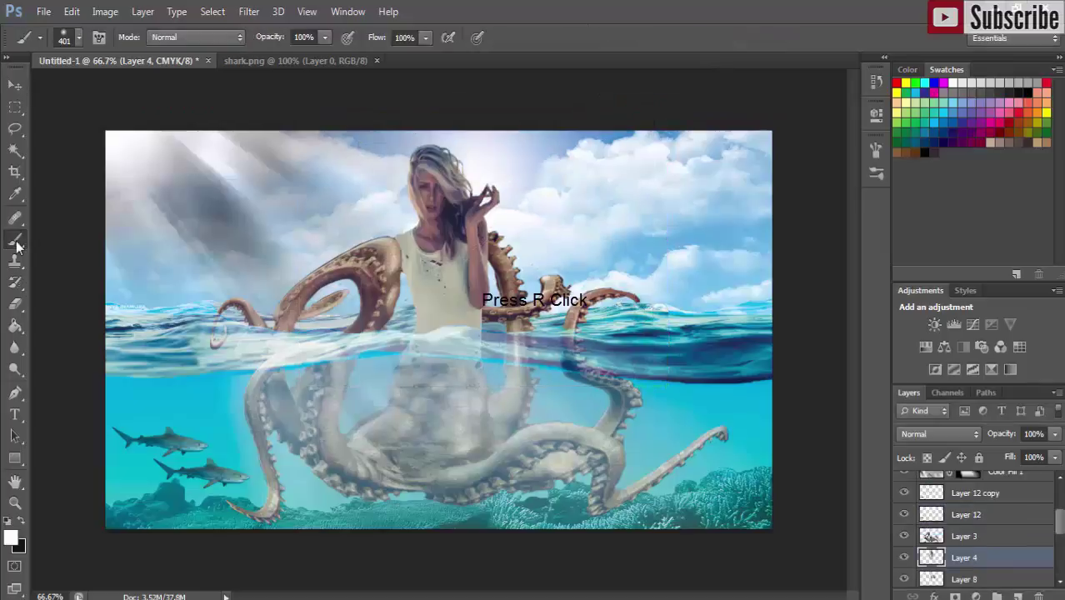
# With a smaller brush, paint white over her head and face on Layer 15, placed above Layer 4.
pyautogui.rightClick(354, 284)
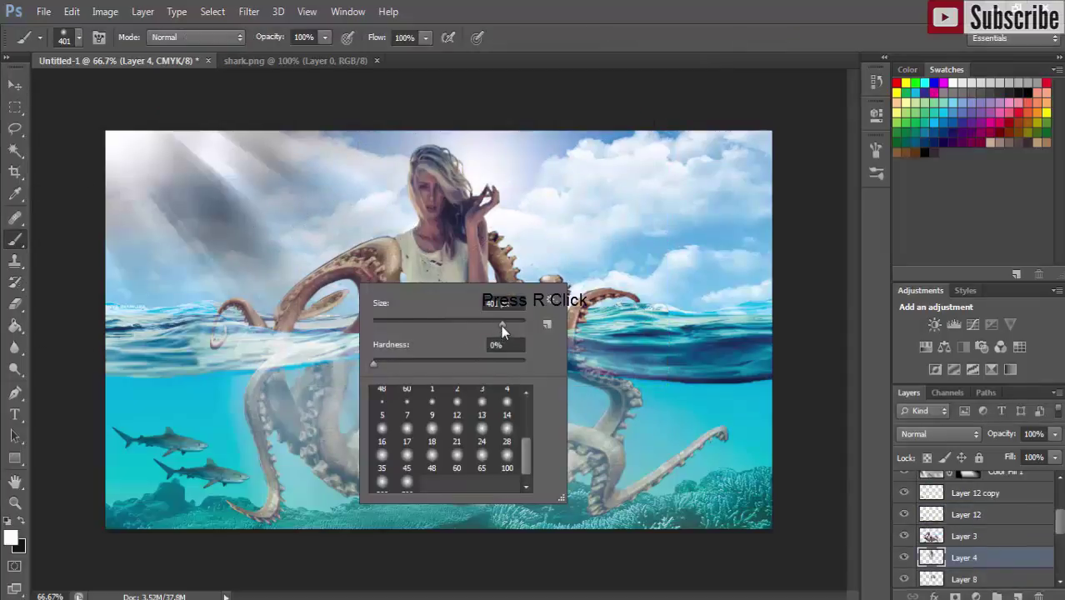
pyautogui.moveTo(482, 324); pyautogui.dragTo(447, 324)
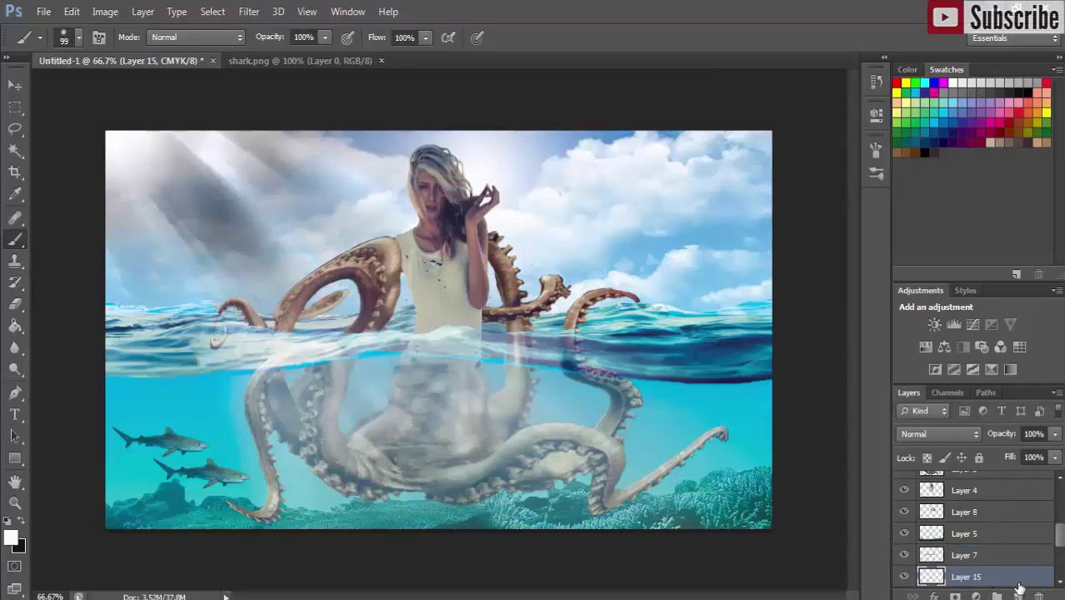
pyautogui.moveTo(998, 583); pyautogui.dragTo(992, 489)
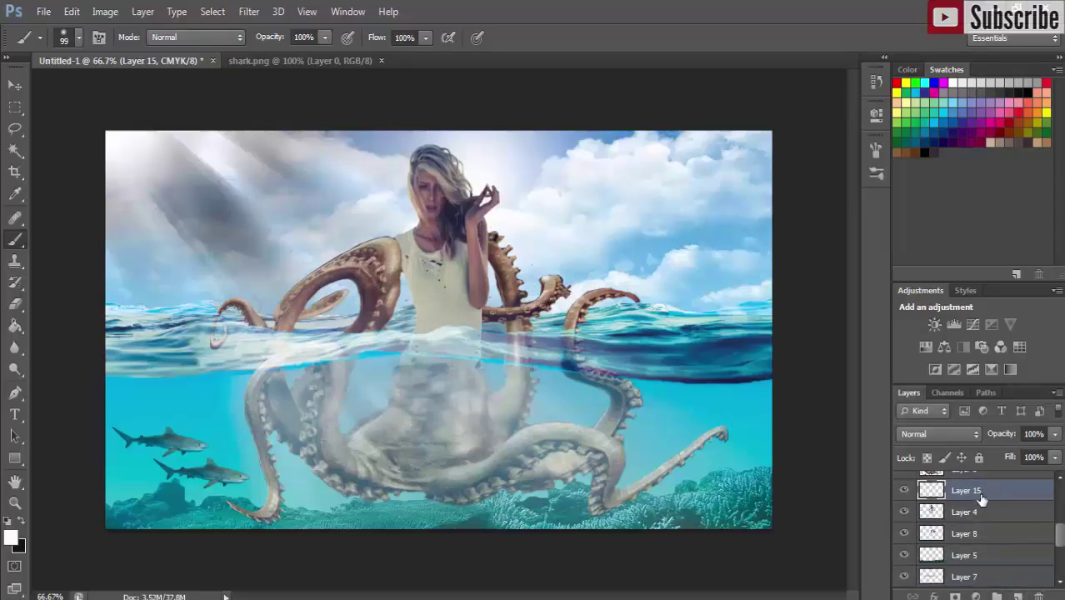
pyautogui.click(419, 148)
pyautogui.click(419, 148)
pyautogui.moveTo(418, 149)
pyautogui.mouseDown()
pyautogui.moveTo(405, 175)
pyautogui.moveTo(414, 225)
pyautogui.moveTo(404, 245)
pyautogui.moveTo(423, 226)
pyautogui.moveTo(410, 181)
pyautogui.moveTo(404, 325)
pyautogui.moveTo(404, 280)
pyautogui.mouseUp()
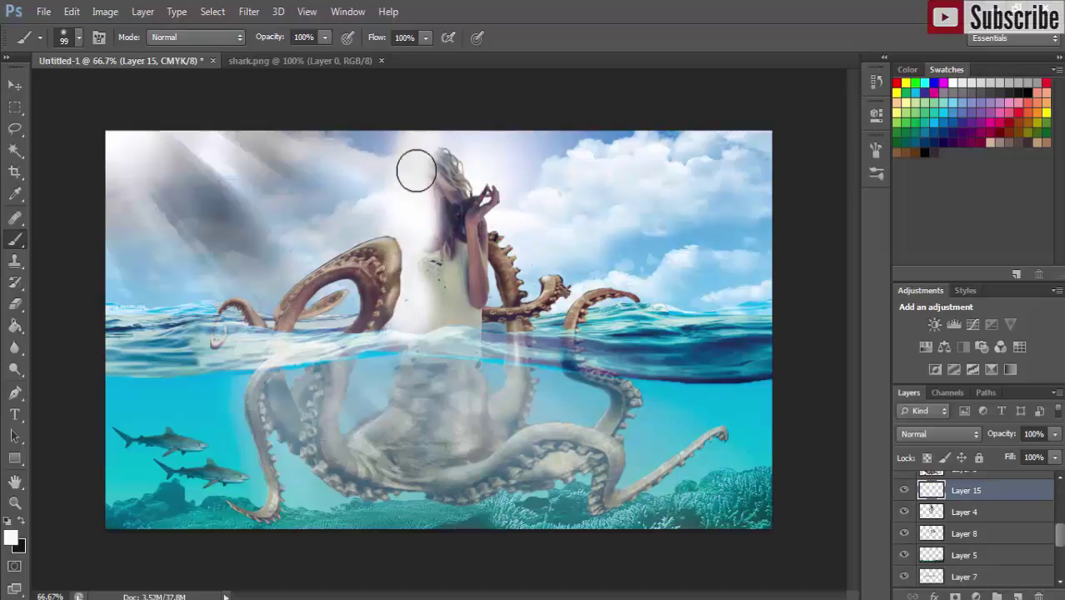
# Clip Layer 15 to Layer 4 and set it to Overlay at about 80% opacity.
pyautogui.keyDown('alt'); pyautogui.click(989, 493); pyautogui.keyUp('alt')
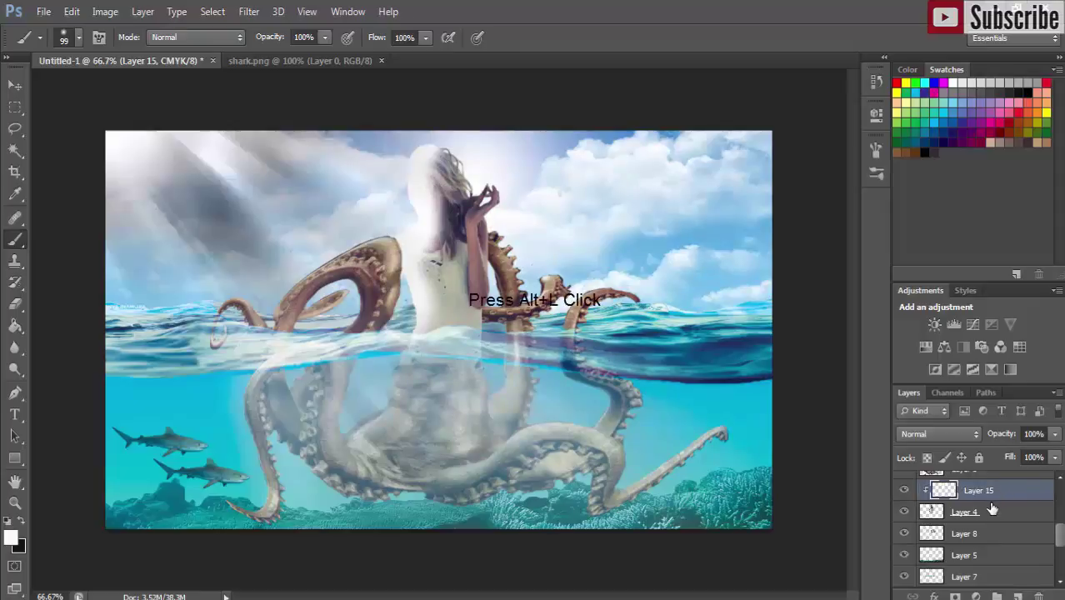
pyautogui.click(974, 434)
pyautogui.click(921, 206)
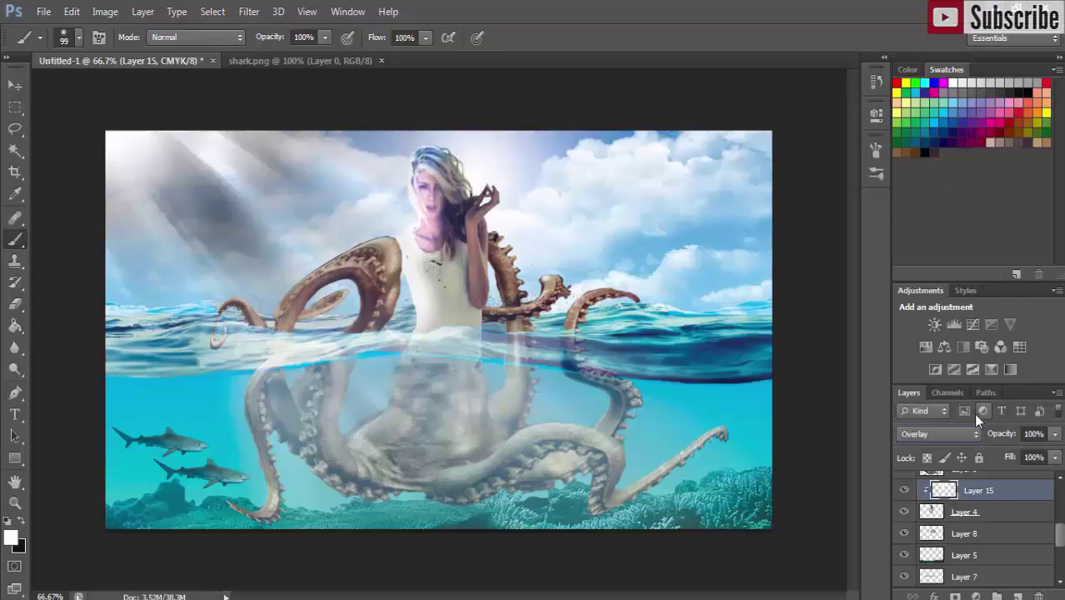
pyautogui.click(1055, 435)
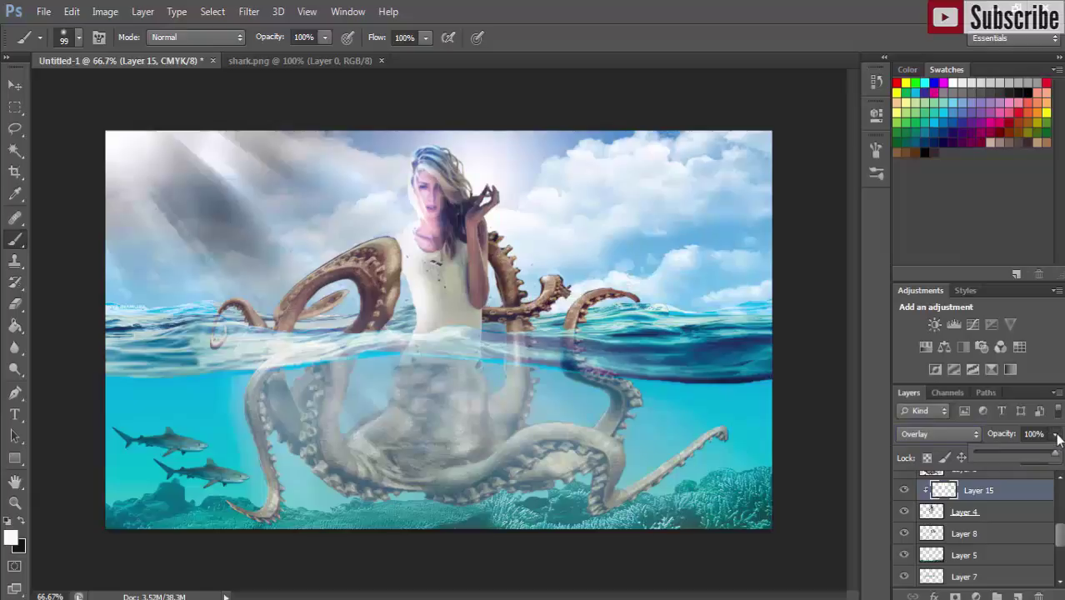
pyautogui.moveTo(1056, 463); pyautogui.dragTo(1041, 464)
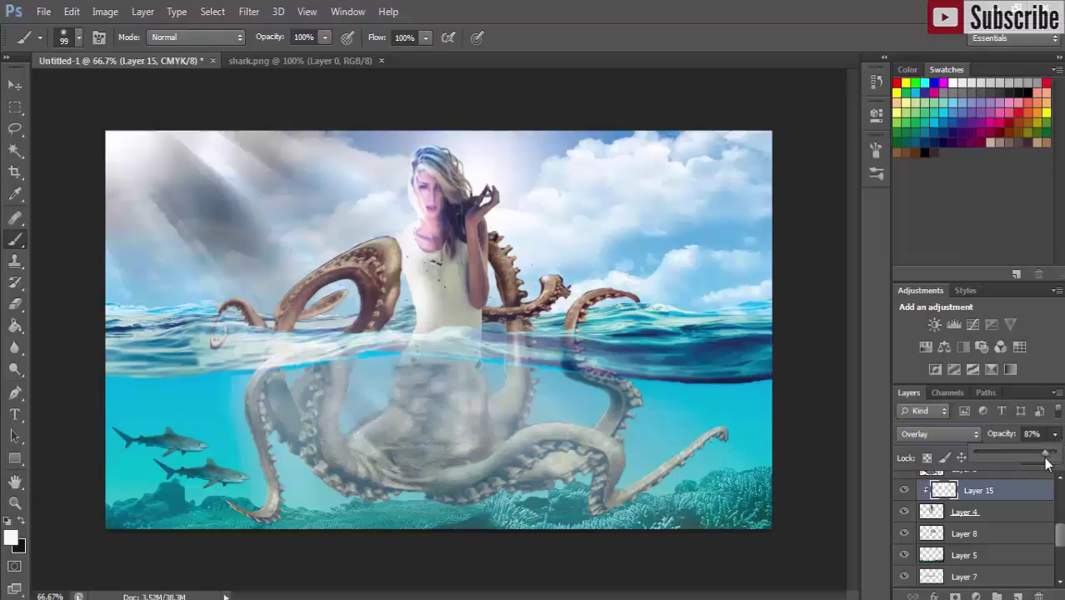